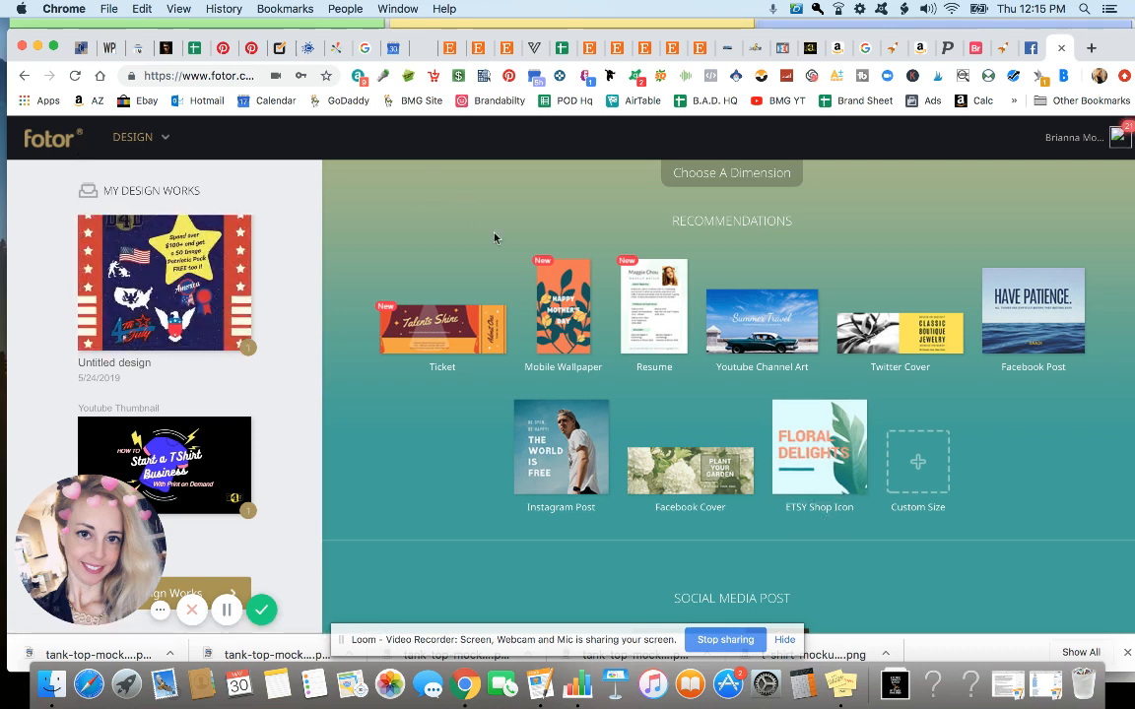
# Step: Create a custom-size design 4500 px wide and 5400 px high
pyautogui.click(917, 459)
pyautogui.click(623, 275)
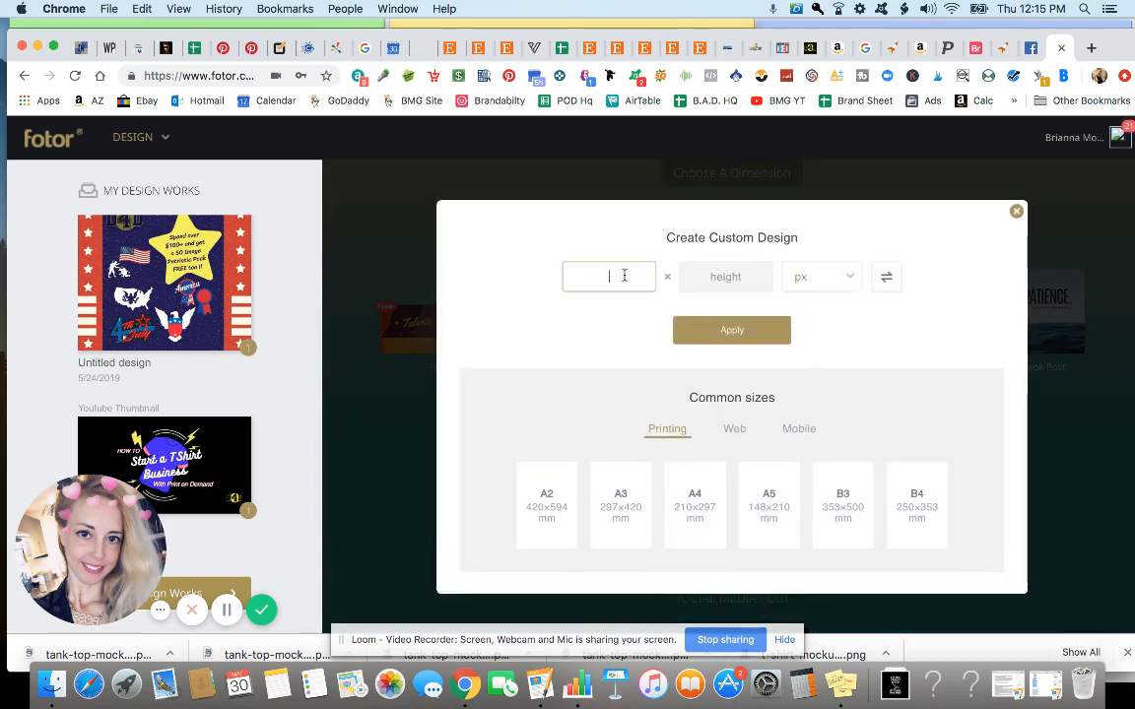
pyautogui.write('4500')
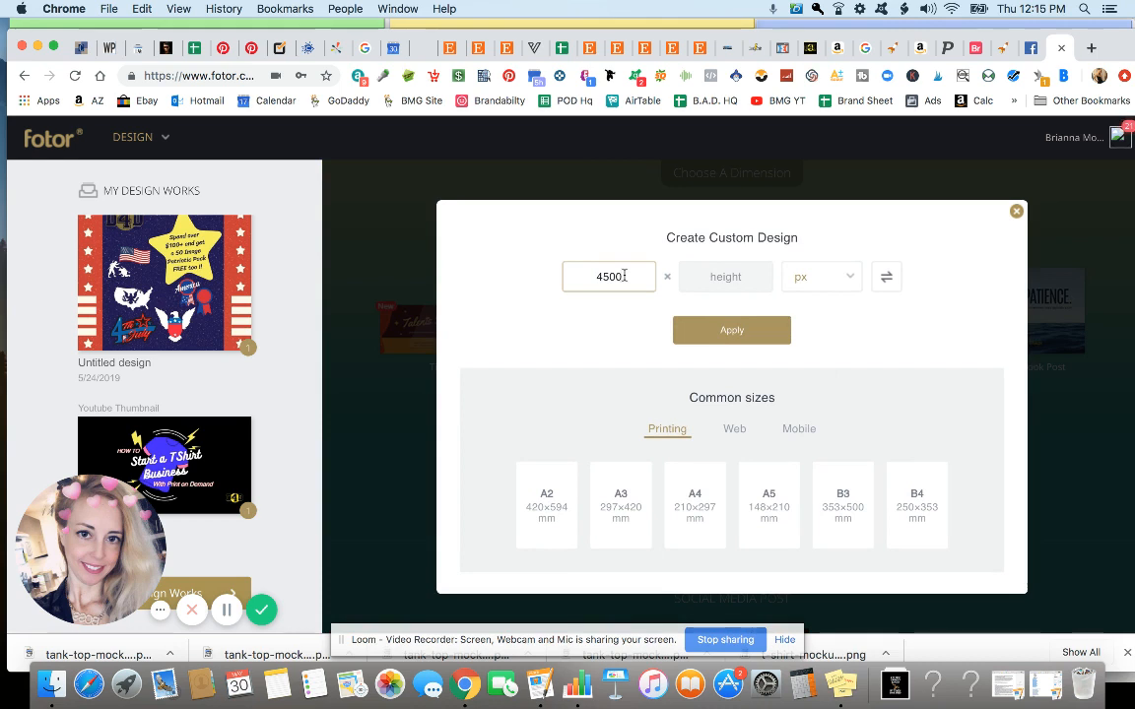
pyautogui.press('Tab')
pyautogui.write('5400')
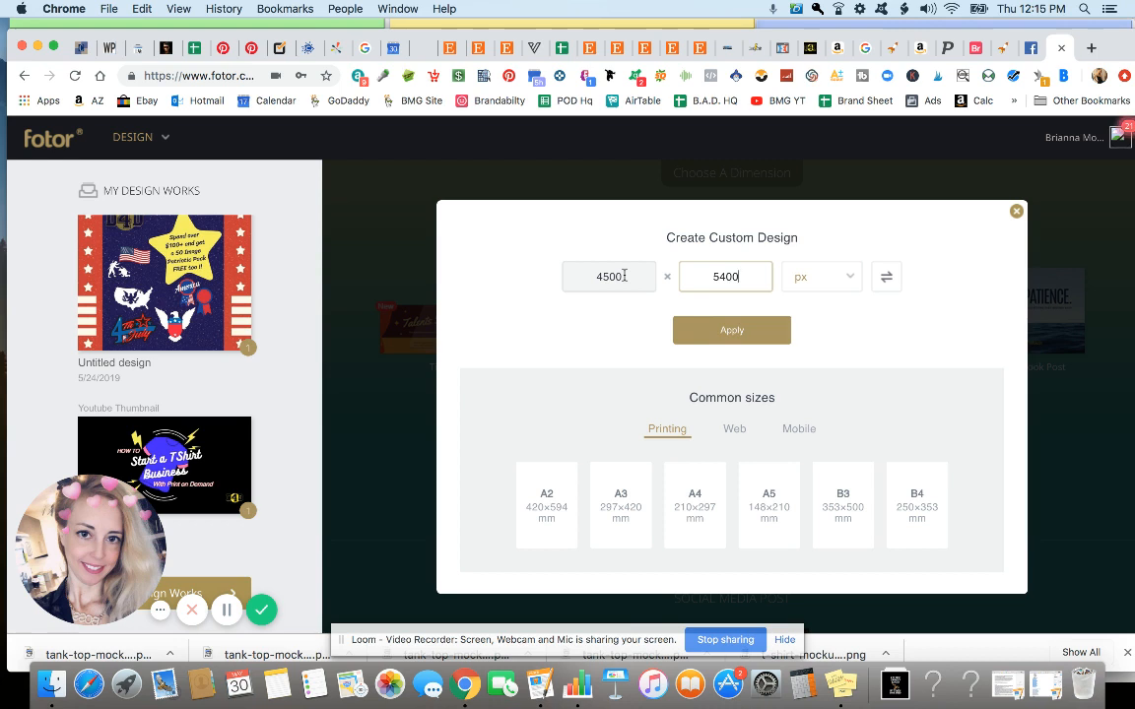
pyautogui.click(758, 330)
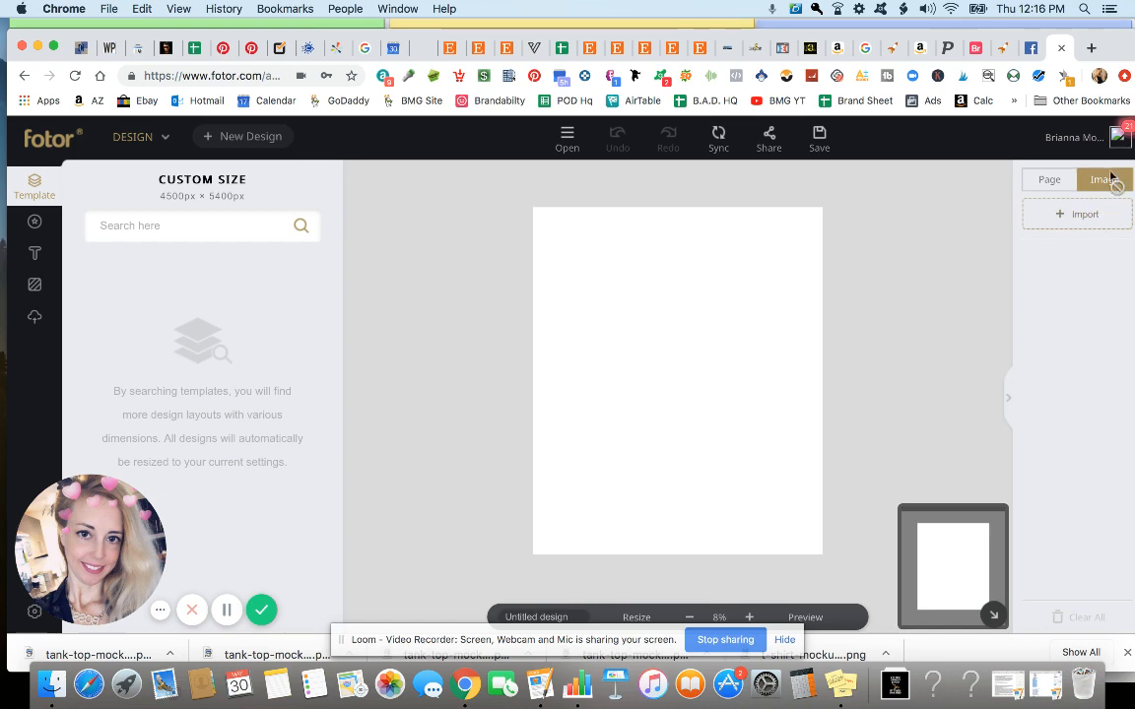
# Step: Import the T-shirt artwork PNG ending in 1-50-50 from the A-1 Sided T-Shirts folder inside FLFT
pyautogui.click(1049, 181)
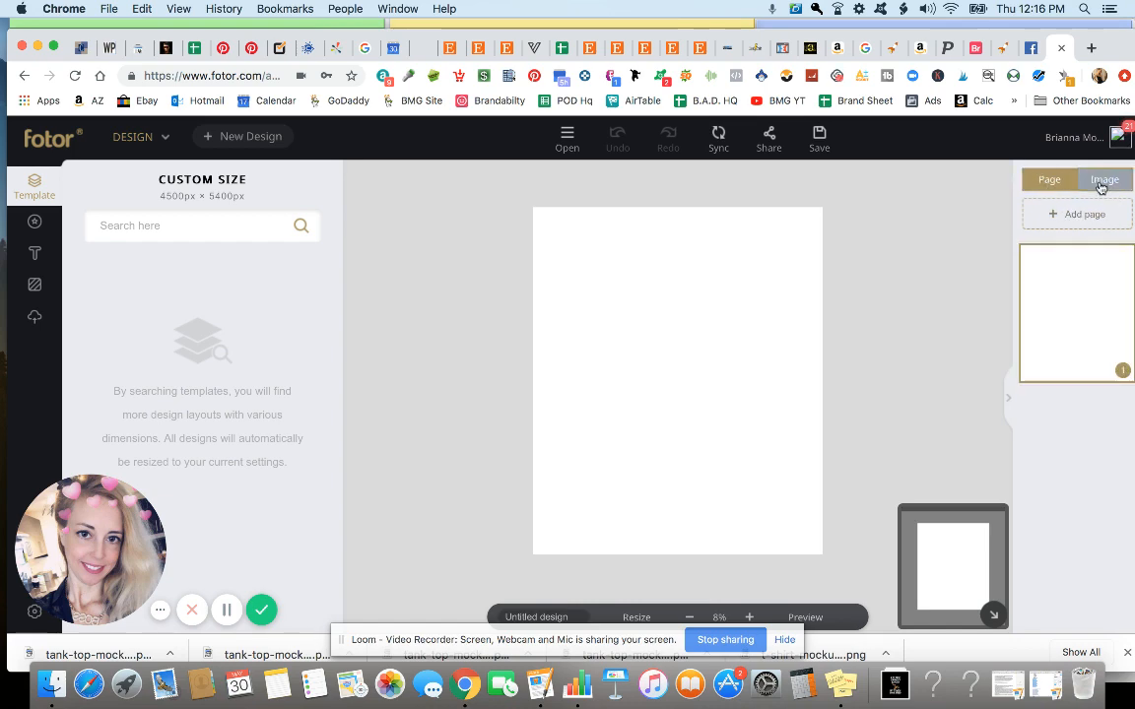
pyautogui.click(1101, 182)
pyautogui.click(1077, 217)
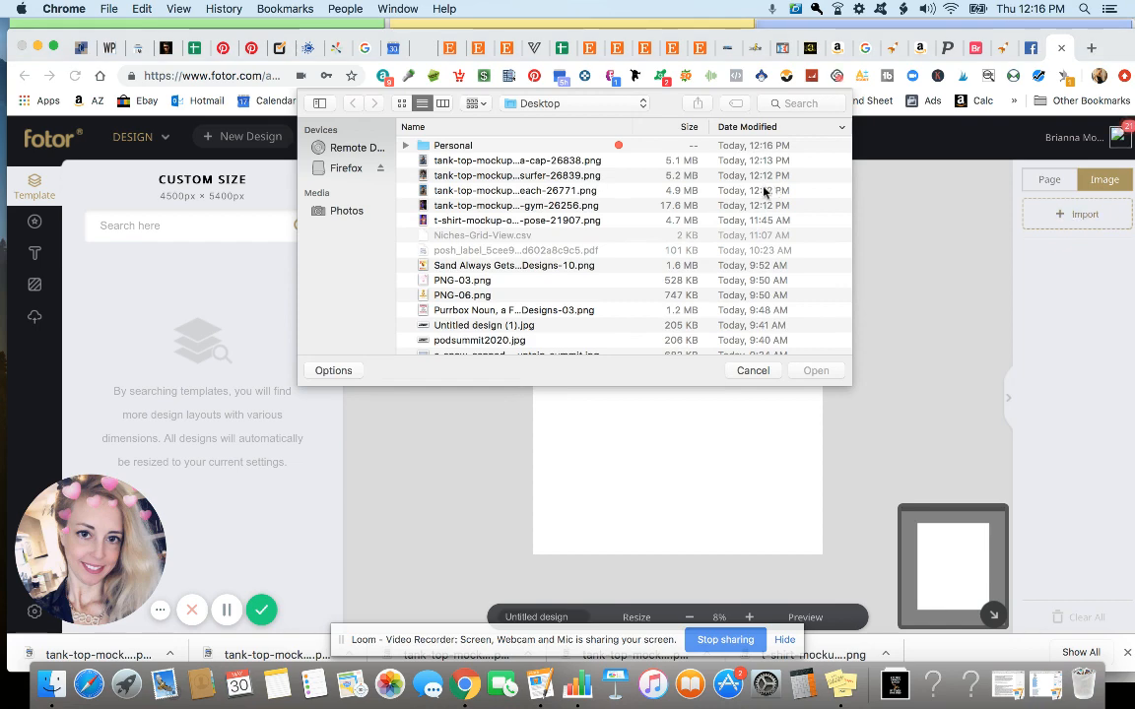
pyautogui.scroll(-10, 471, 242)
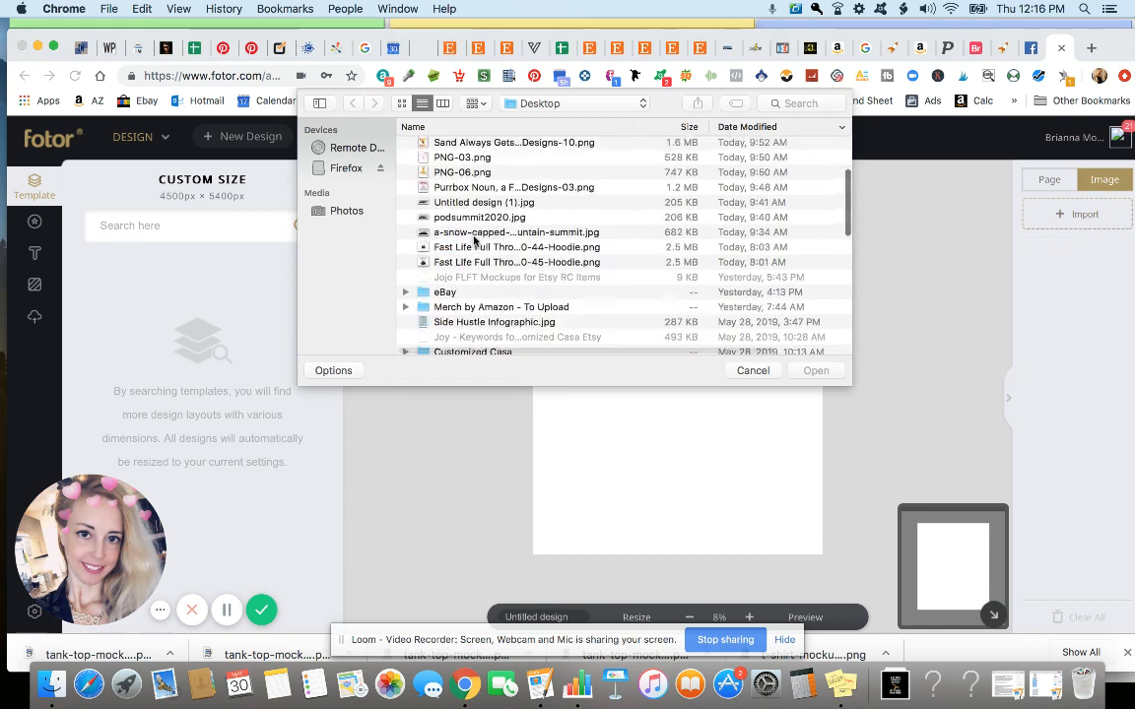
pyautogui.scroll(-1, 474, 240)
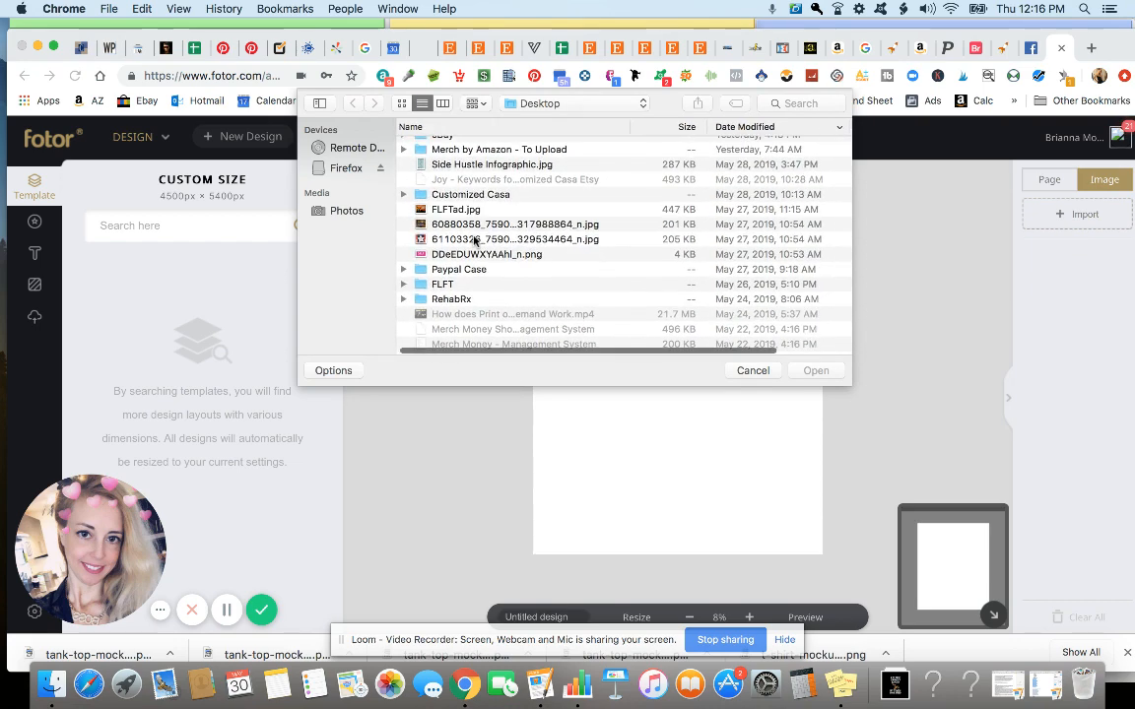
pyautogui.scroll(-3, 473, 243)
pyautogui.doubleClick(474, 243)
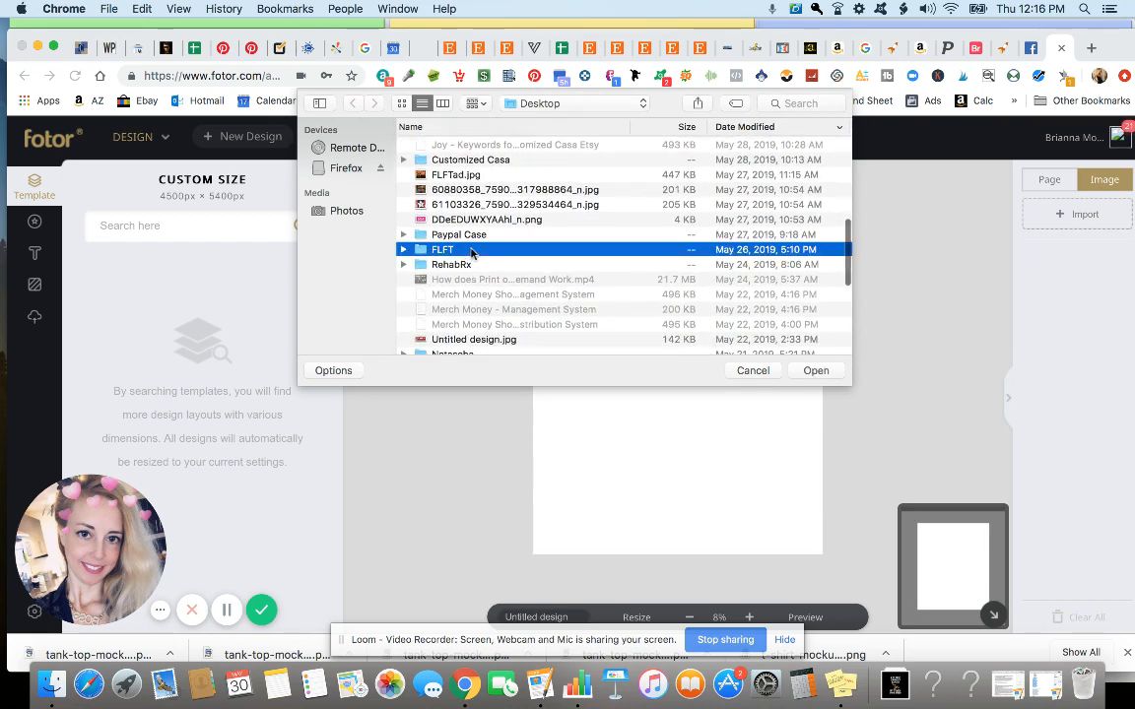
pyautogui.scroll(-8, 471, 242)
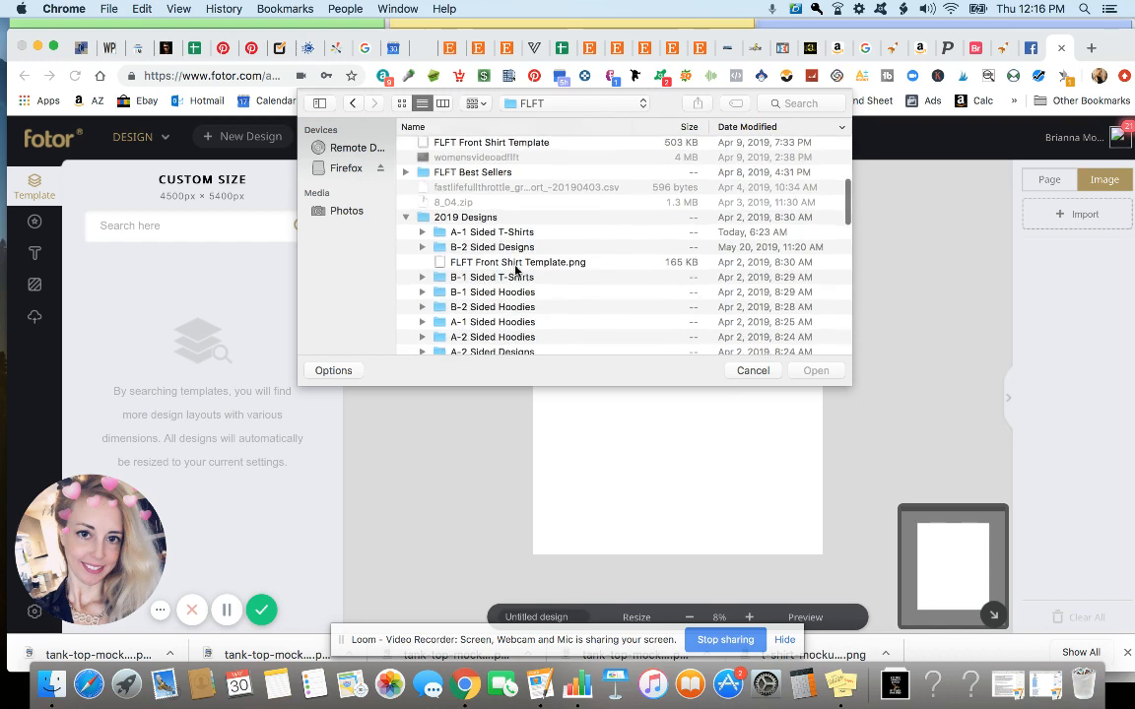
pyautogui.doubleClick(491, 233)
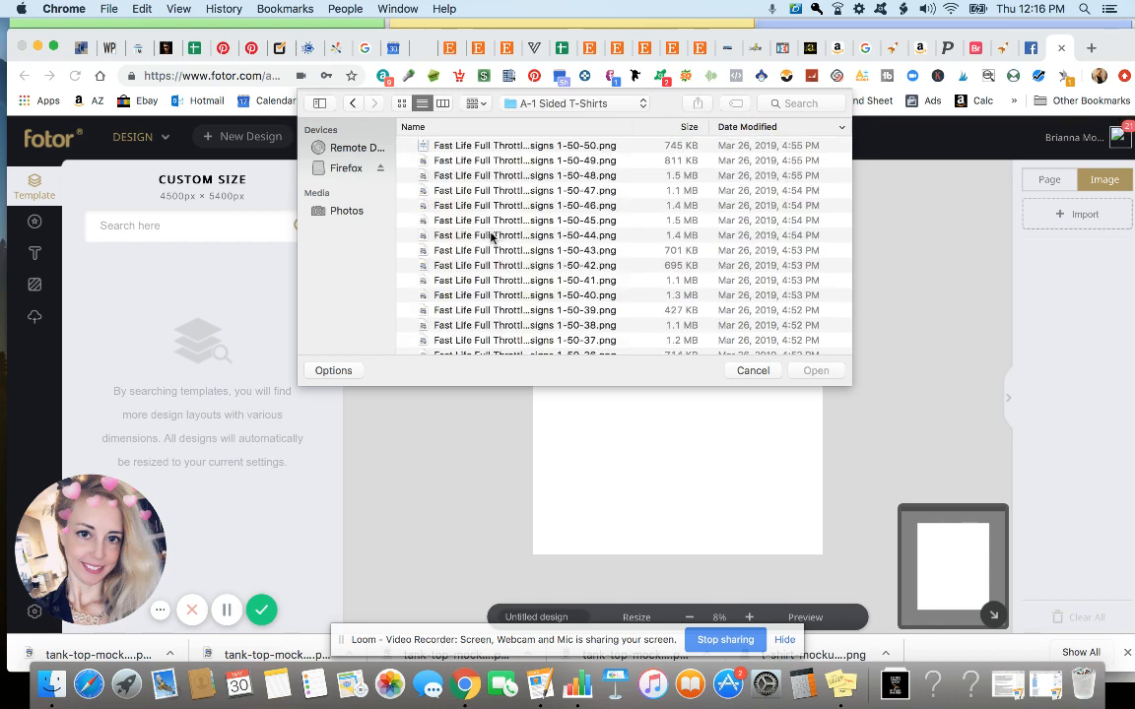
pyautogui.doubleClick(480, 145)
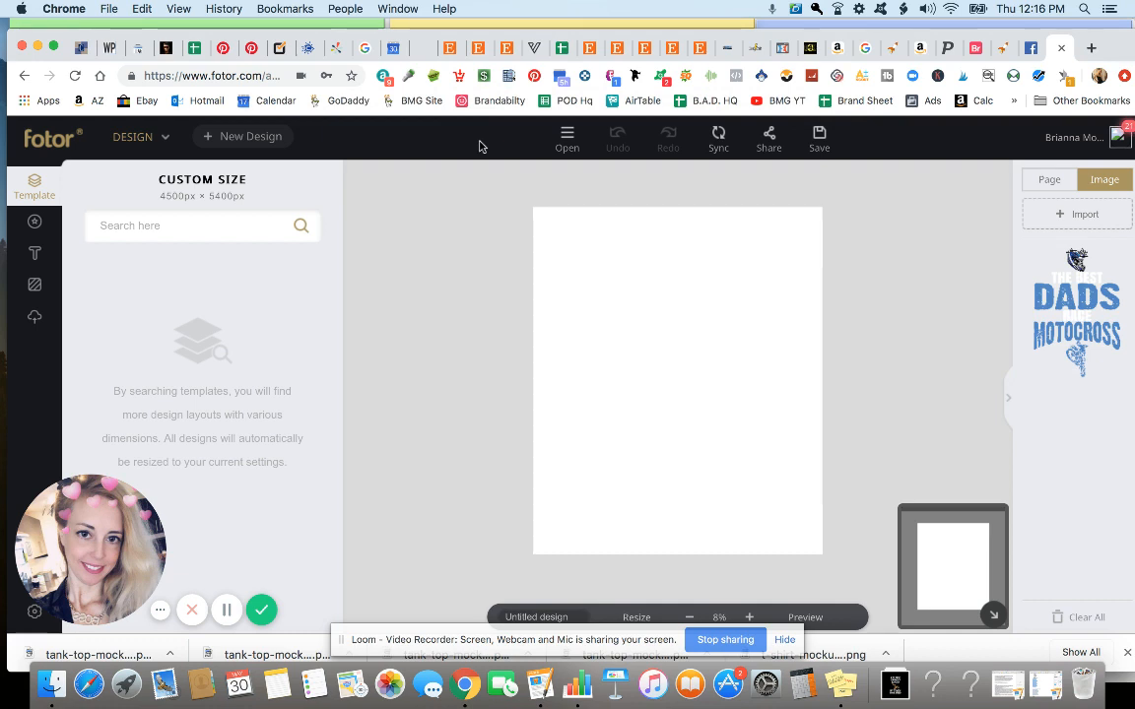
# Step: Place the imported motocross artwork on the canvas and set the page background colour to black
pyautogui.click(1054, 315)
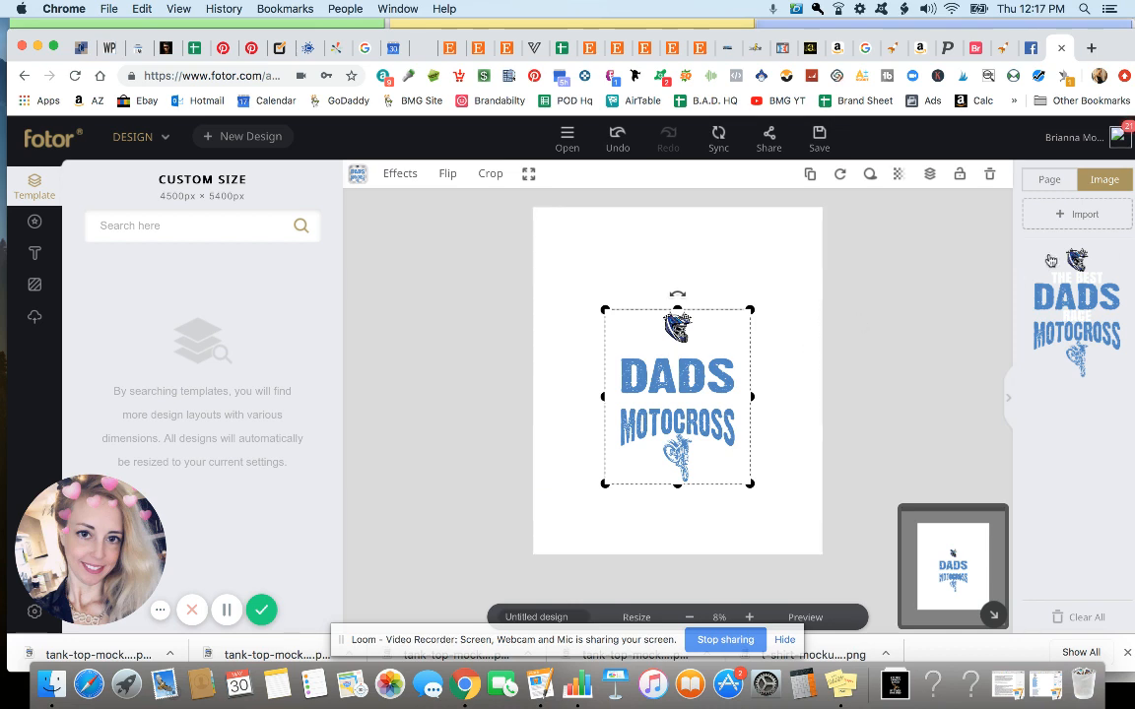
pyautogui.click(812, 310)
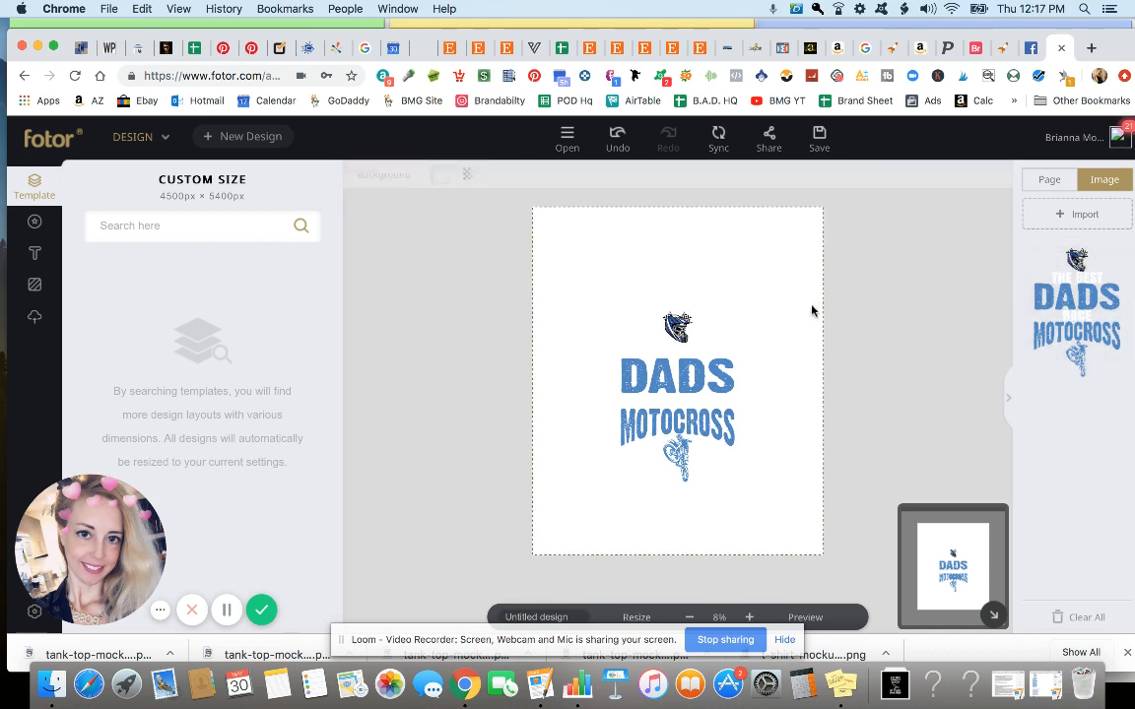
pyautogui.click(440, 175)
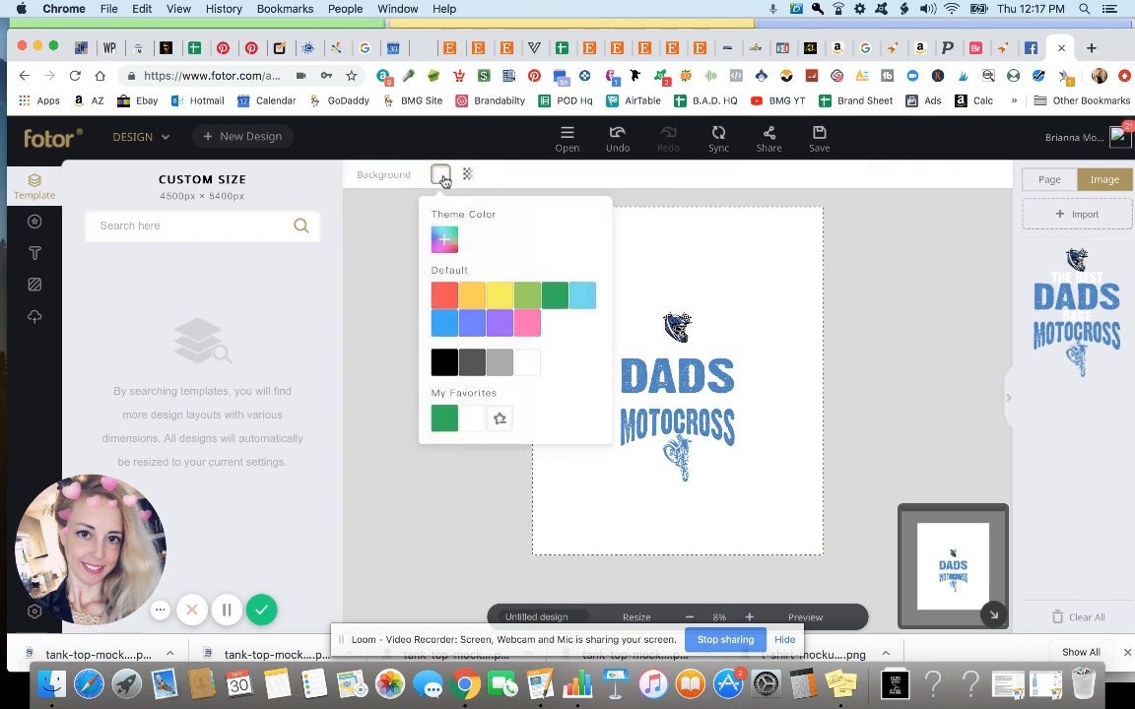
pyautogui.click(442, 367)
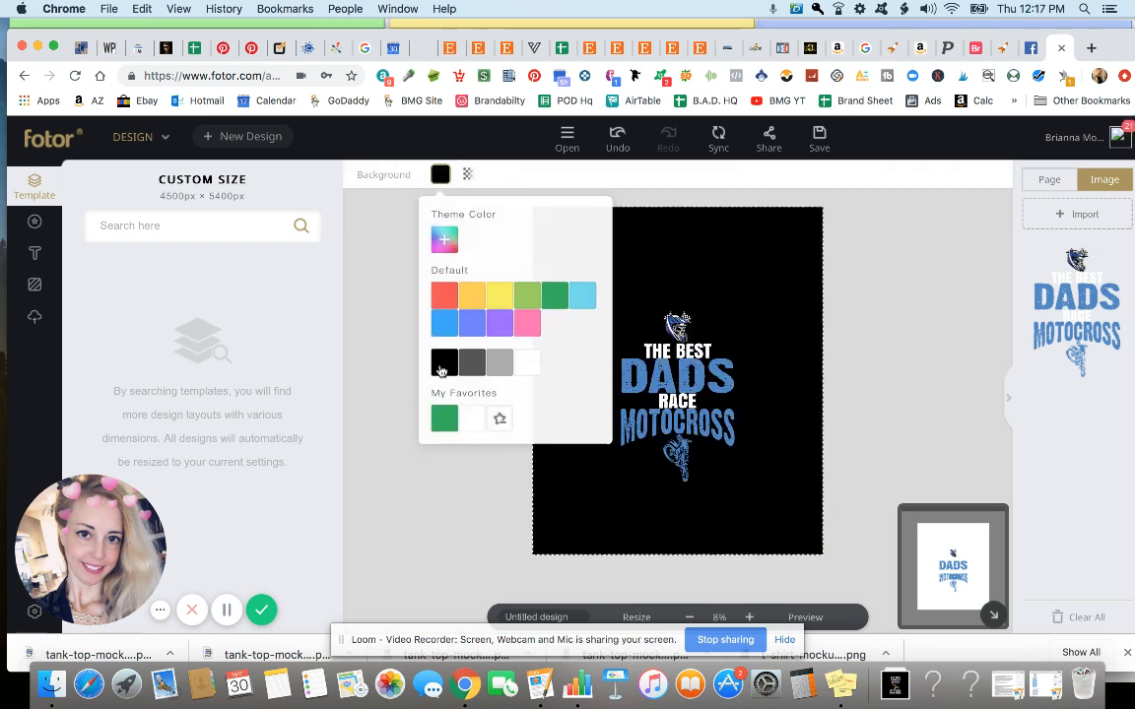
pyautogui.click(865, 355)
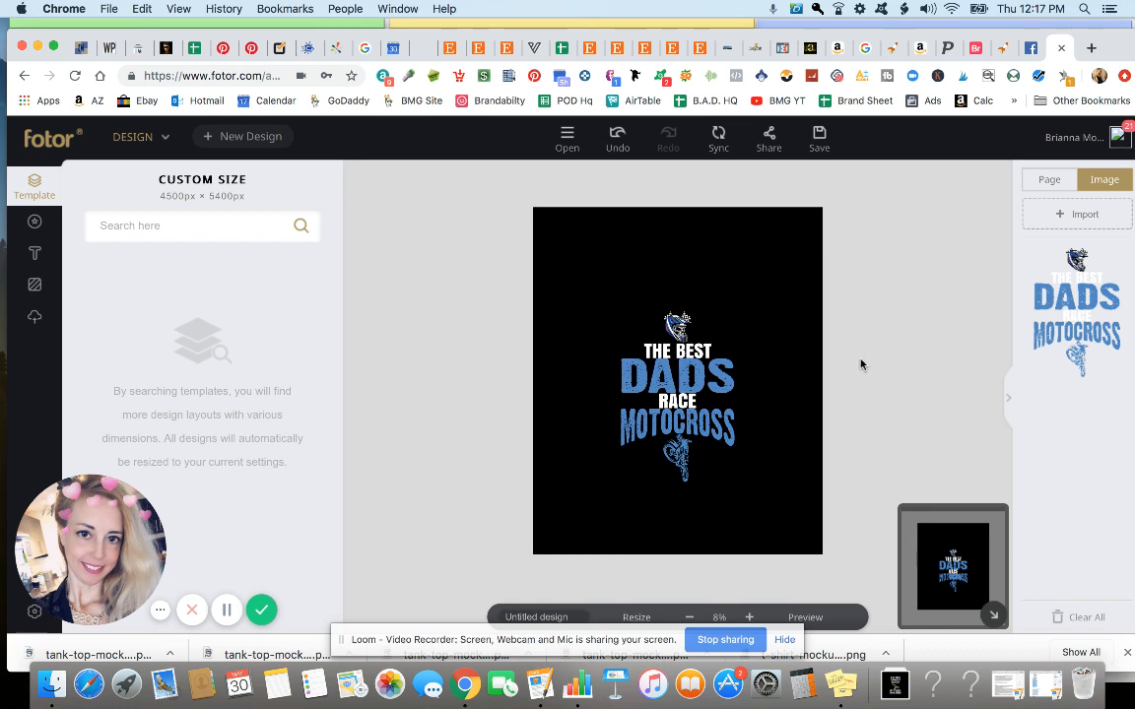
# Step: Move the motocross artwork toward the canvas's upper-left area and enlarge it to cover most of the canvas
pyautogui.click(709, 443)
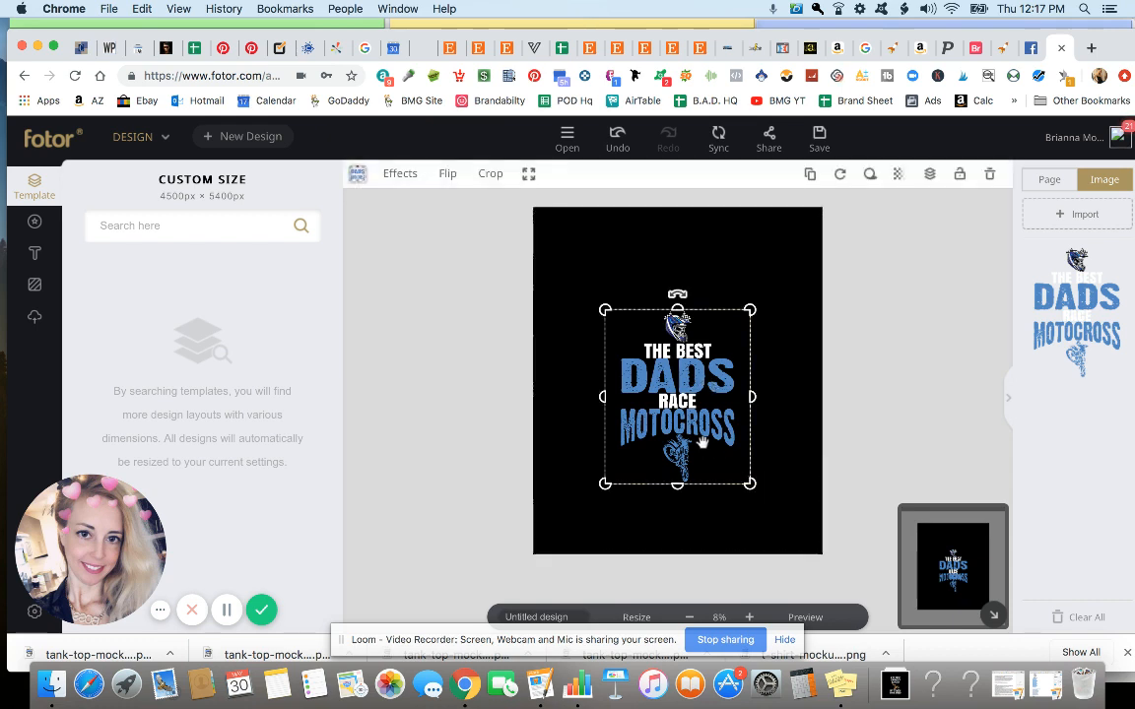
pyautogui.moveTo(702, 442); pyautogui.dragTo(668, 383)
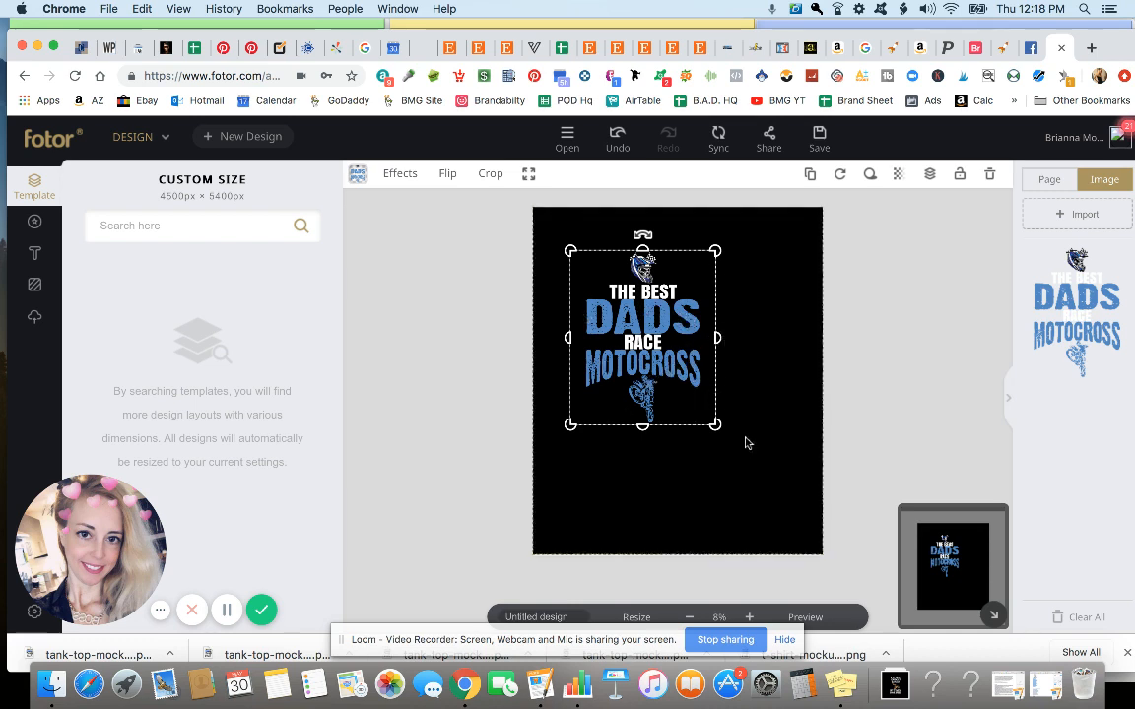
pyautogui.click(711, 433)
pyautogui.click(671, 405)
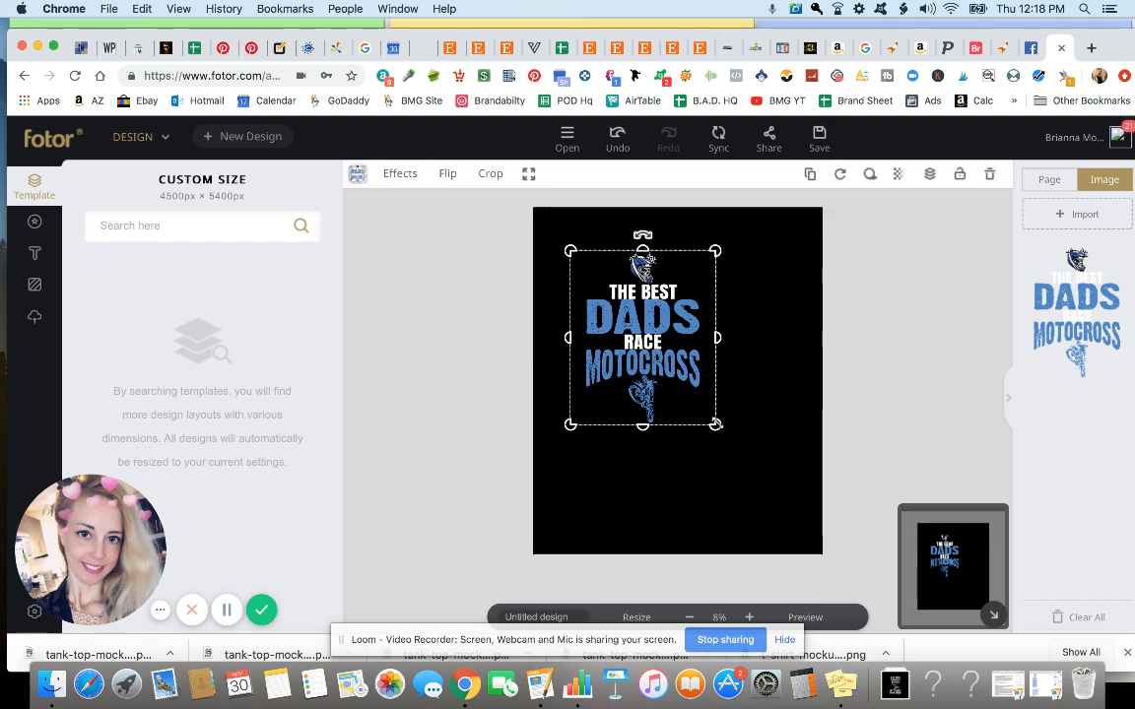
pyautogui.moveTo(775, 467); pyautogui.dragTo(793, 489)
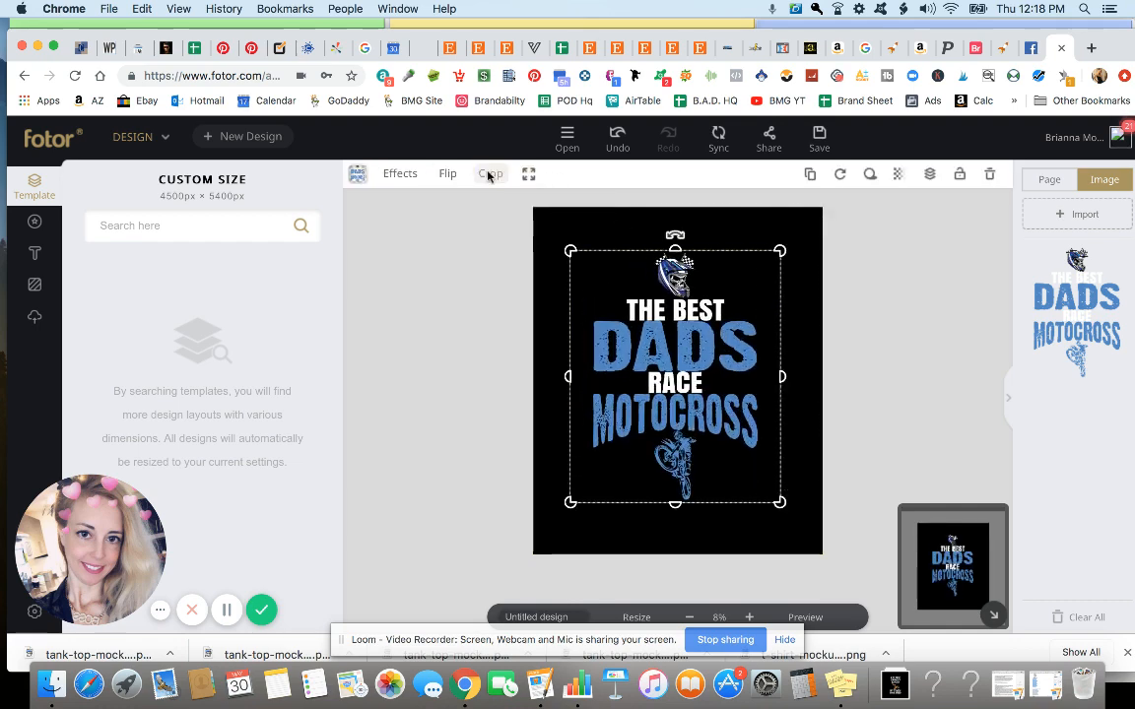
# Step: Crop the artwork to remove the helmet graphic above the words THE BEST, keeping the full text and motorcycle
pyautogui.click(490, 173)
pyautogui.moveTo(591, 327); pyautogui.dragTo(711, 376)
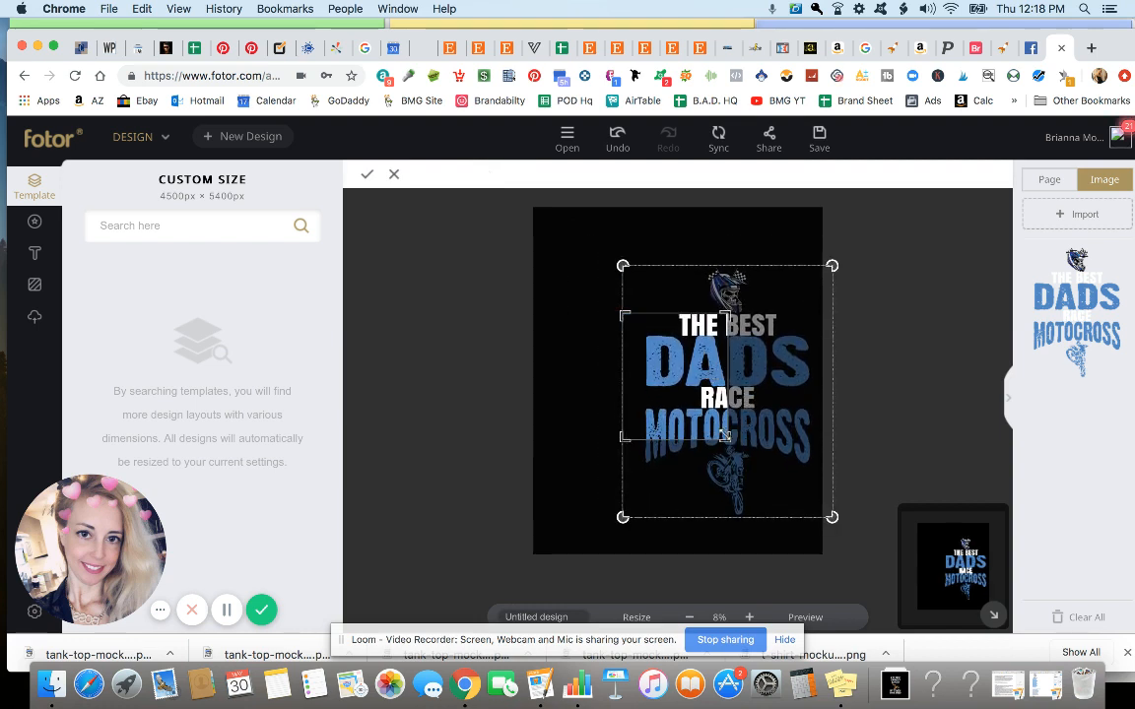
pyautogui.moveTo(730, 438); pyautogui.dragTo(836, 520)
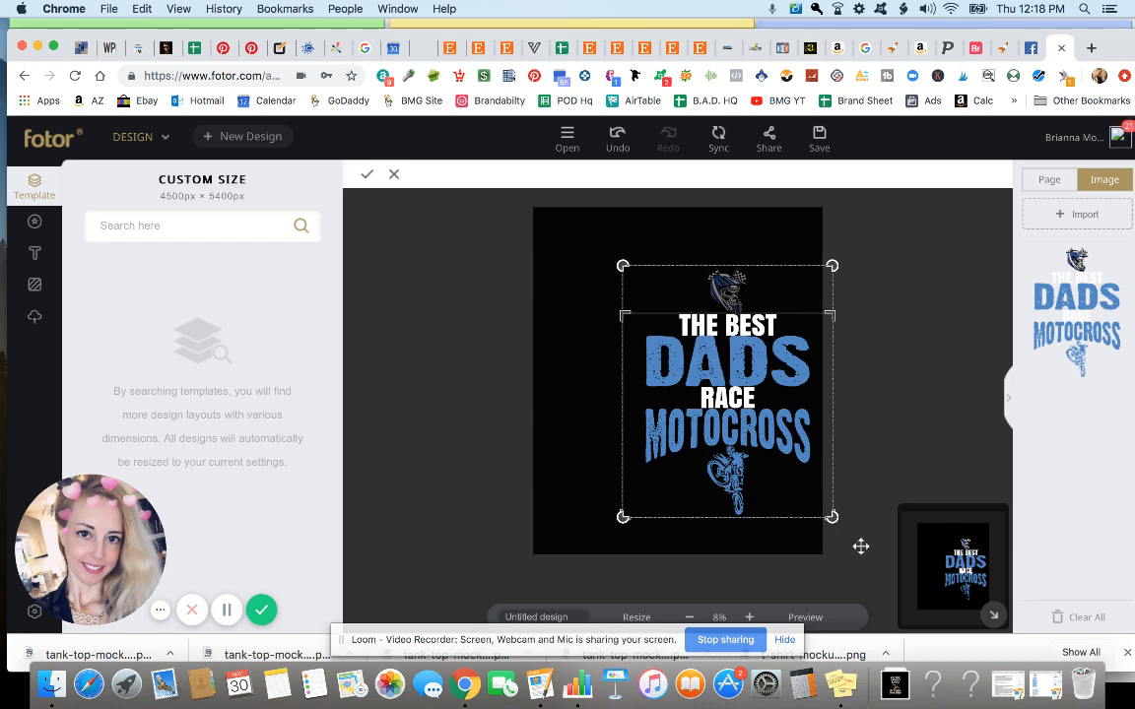
pyautogui.doubleClick(806, 340)
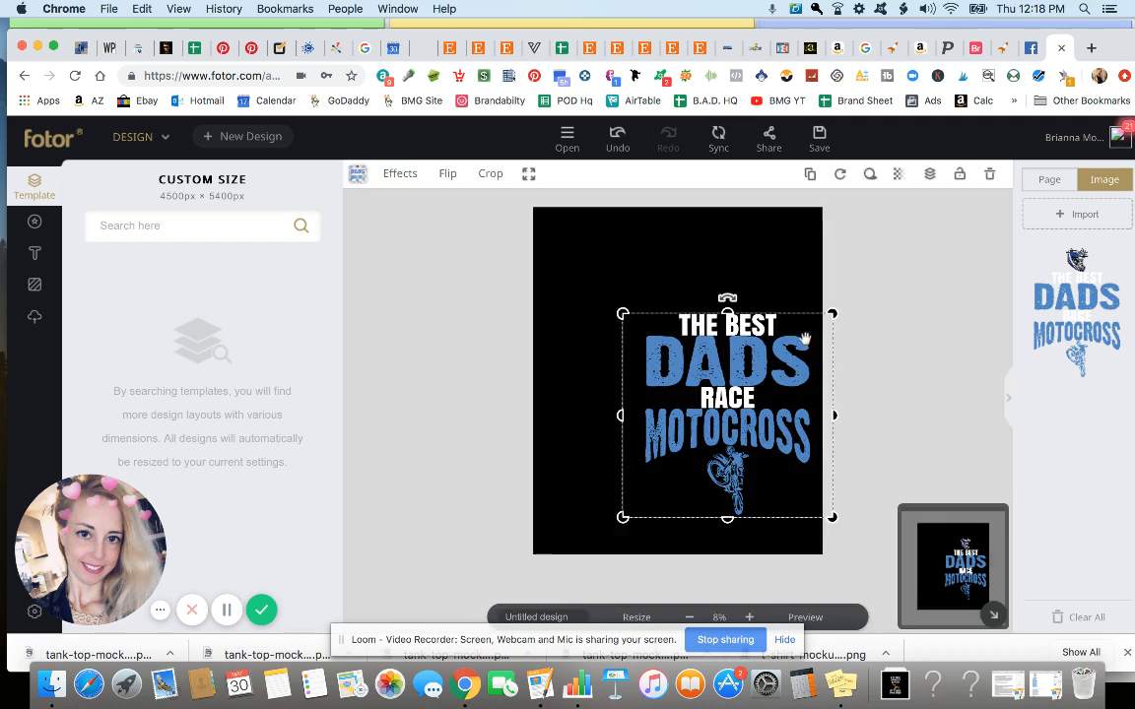
# Step: Enlarge the cropped artwork until its lettering nearly fills the canvas width, and centre it horizontally near the canvas's upper edge
pyautogui.moveTo(714, 368); pyautogui.dragTo(632, 281)
pyautogui.moveTo(755, 437); pyautogui.dragTo(823, 507)
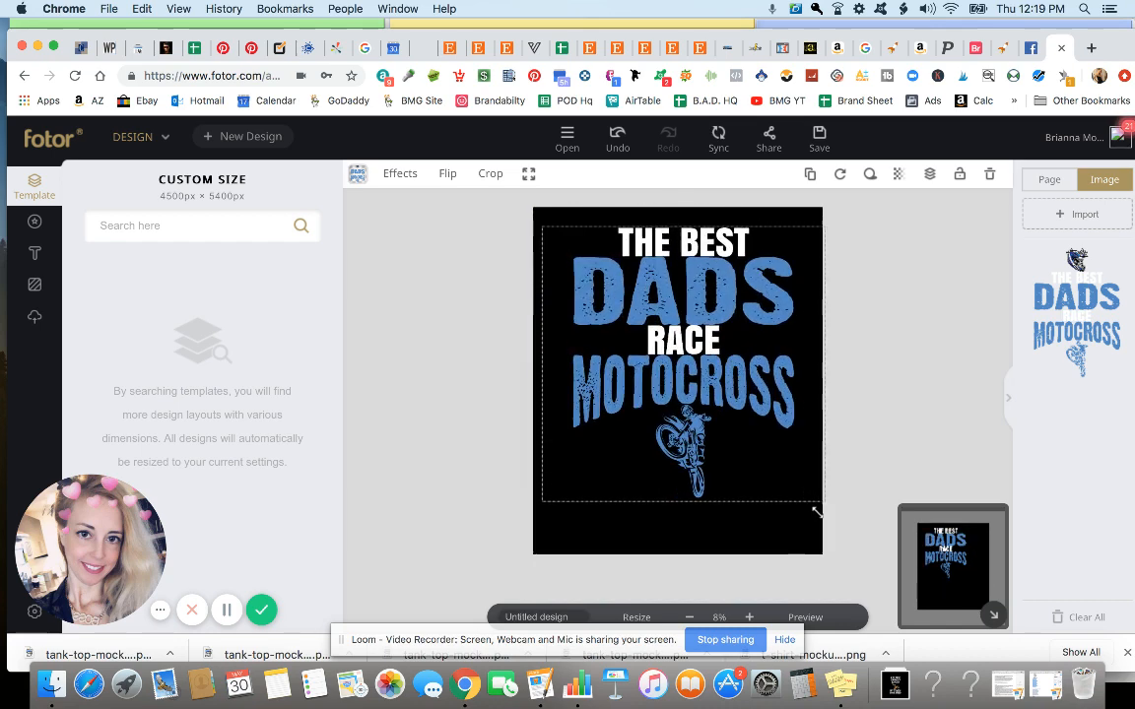
pyautogui.moveTo(769, 382)
pyautogui.mouseDown()
pyautogui.moveTo(749, 390)
pyautogui.moveTo(759, 387)
pyautogui.mouseUp()
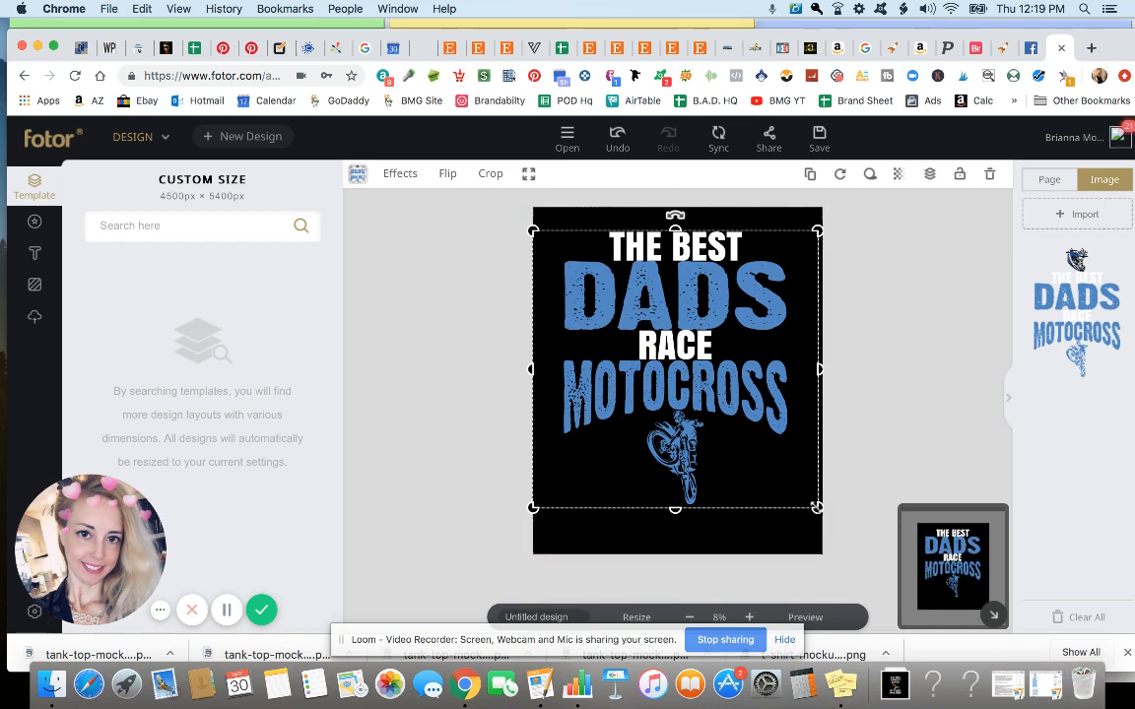
pyautogui.moveTo(818, 507); pyautogui.dragTo(844, 541)
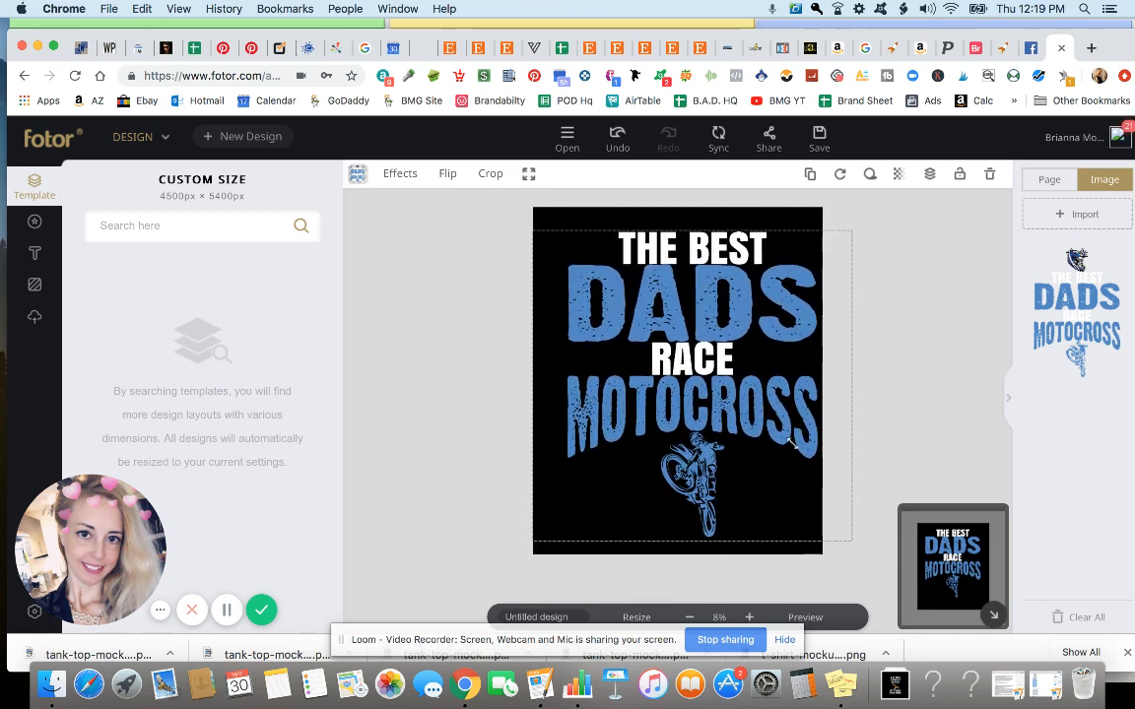
pyautogui.moveTo(767, 394); pyautogui.dragTo(765, 388)
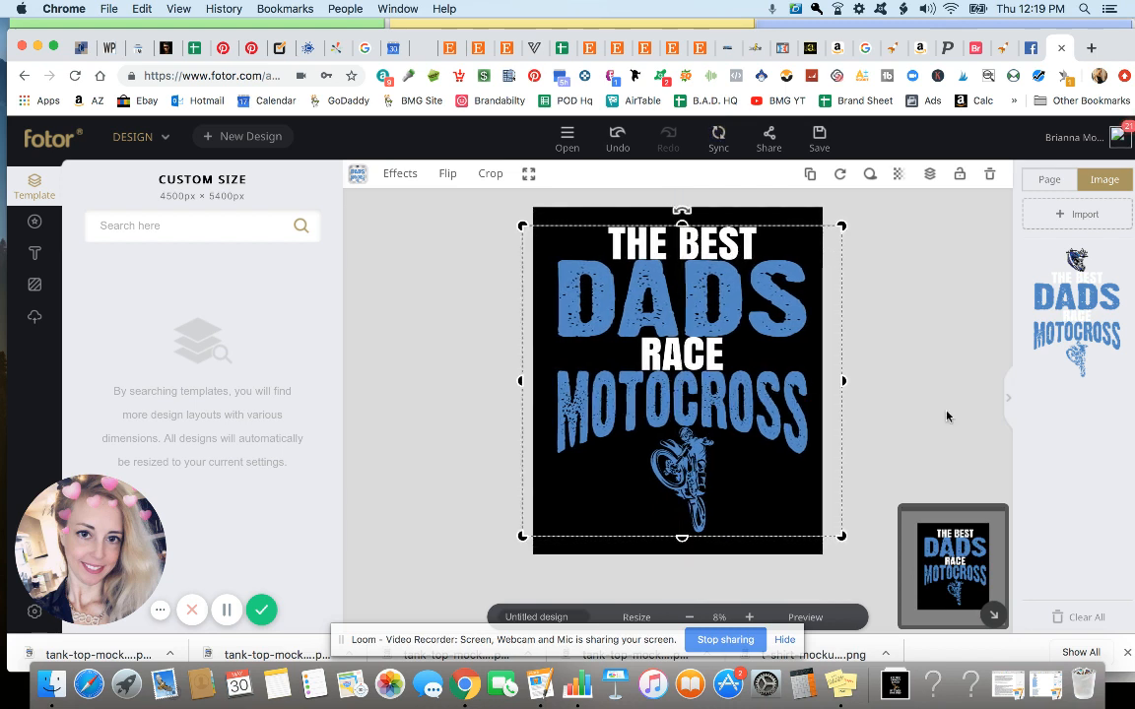
pyautogui.click(947, 416)
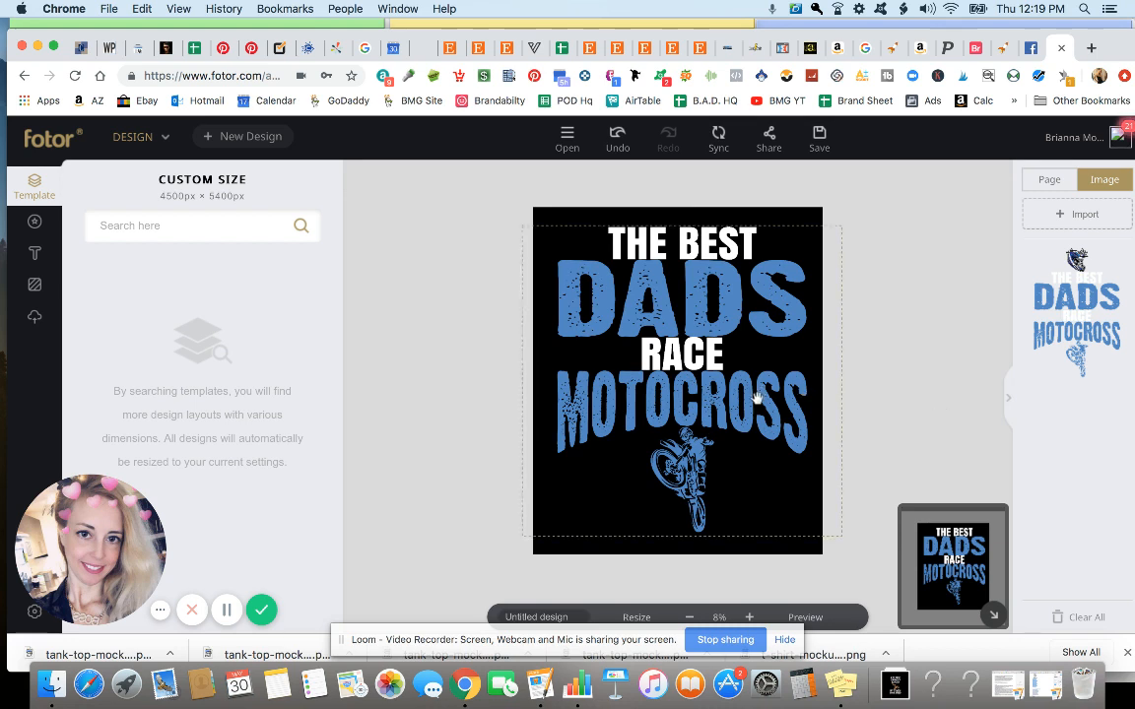
pyautogui.moveTo(760, 399); pyautogui.dragTo(756, 399)
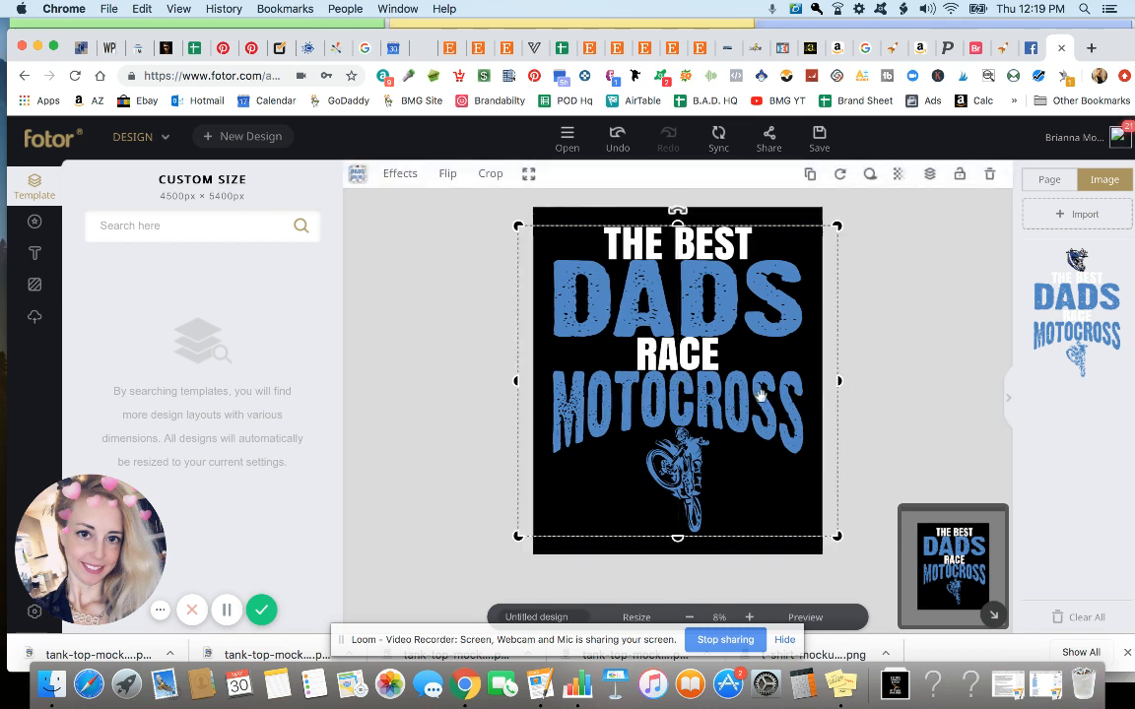
pyautogui.click(906, 384)
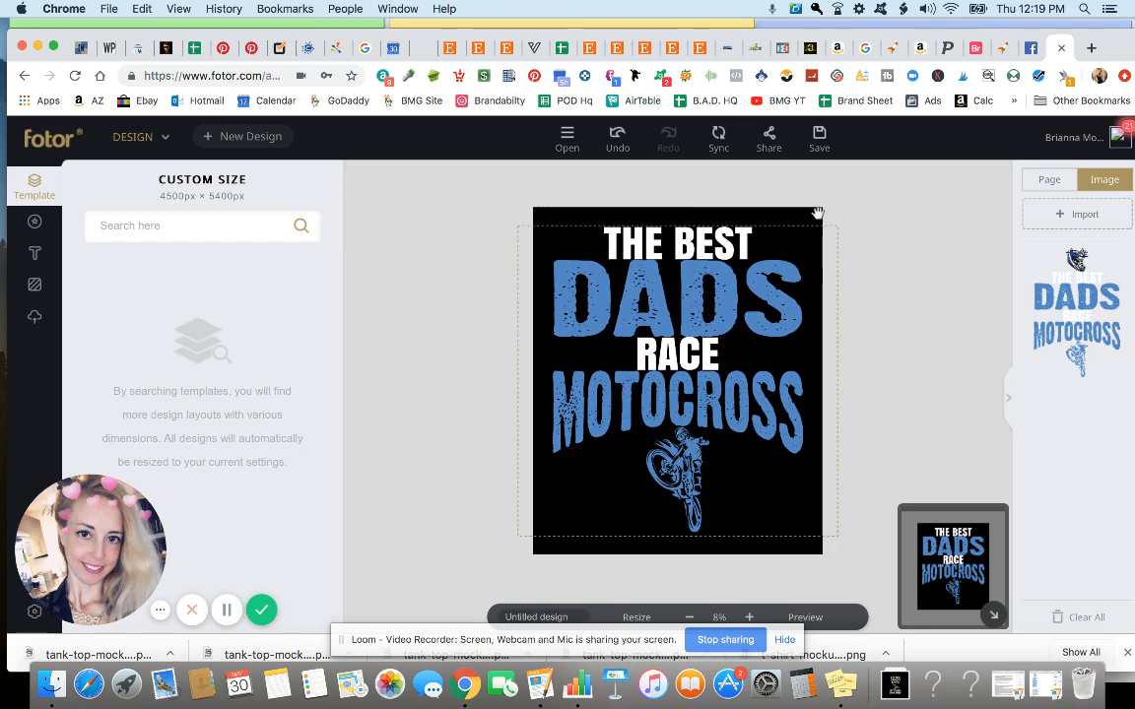
# Step: Set up the design's download as a PNG with a transparent background on all pages, named bestdadsmotocross
pyautogui.click(821, 141)
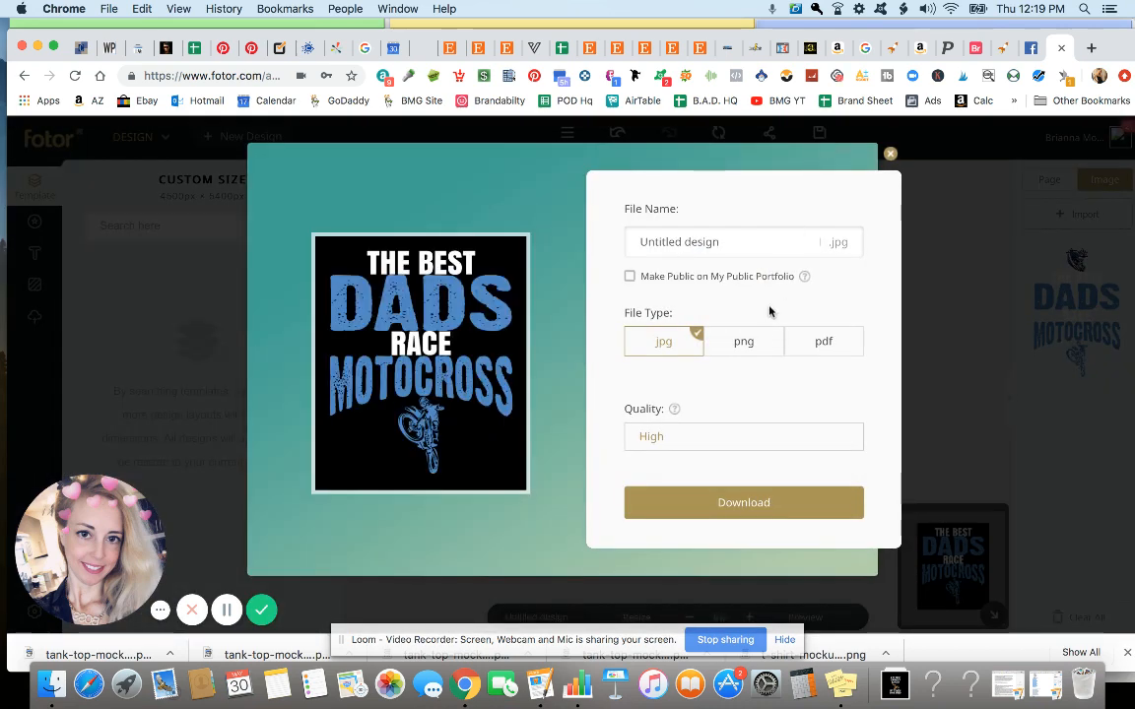
pyautogui.click(758, 339)
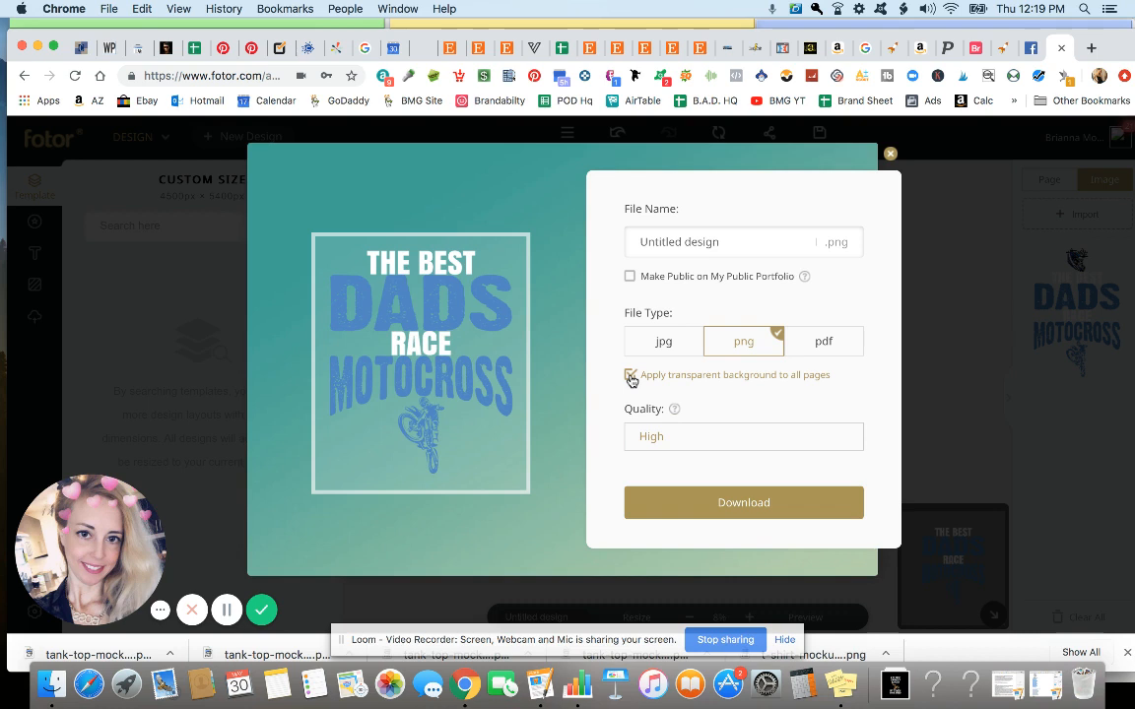
pyautogui.click(724, 240)
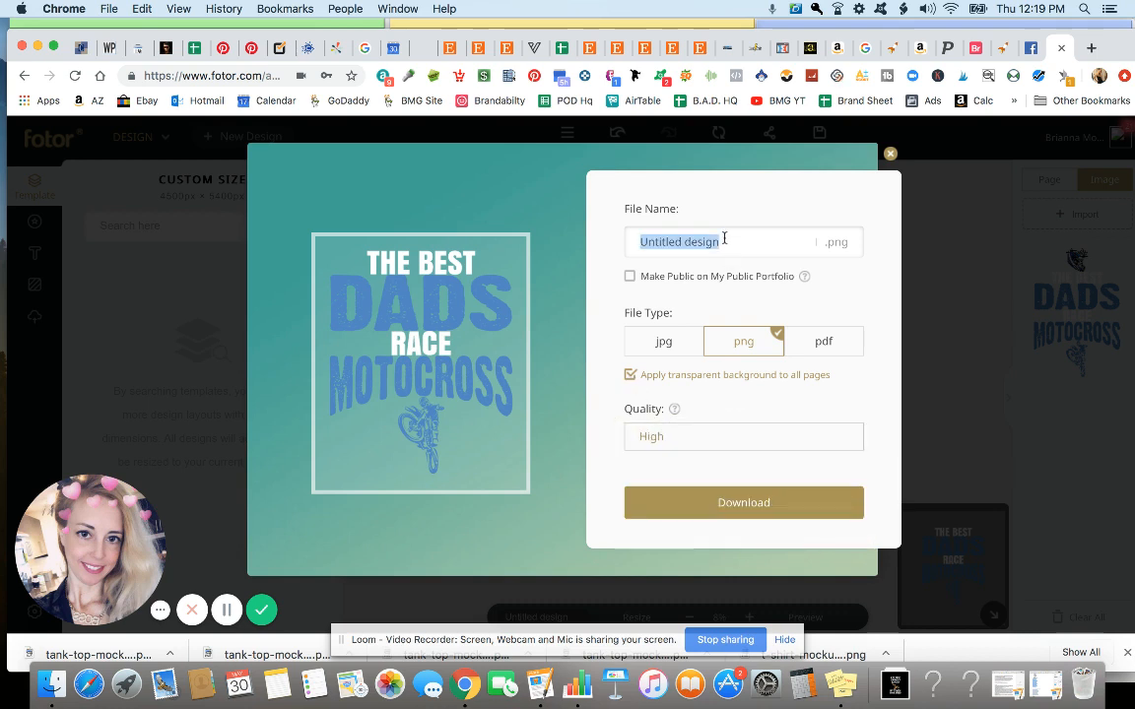
pyautogui.write('bestdadsmotocross')
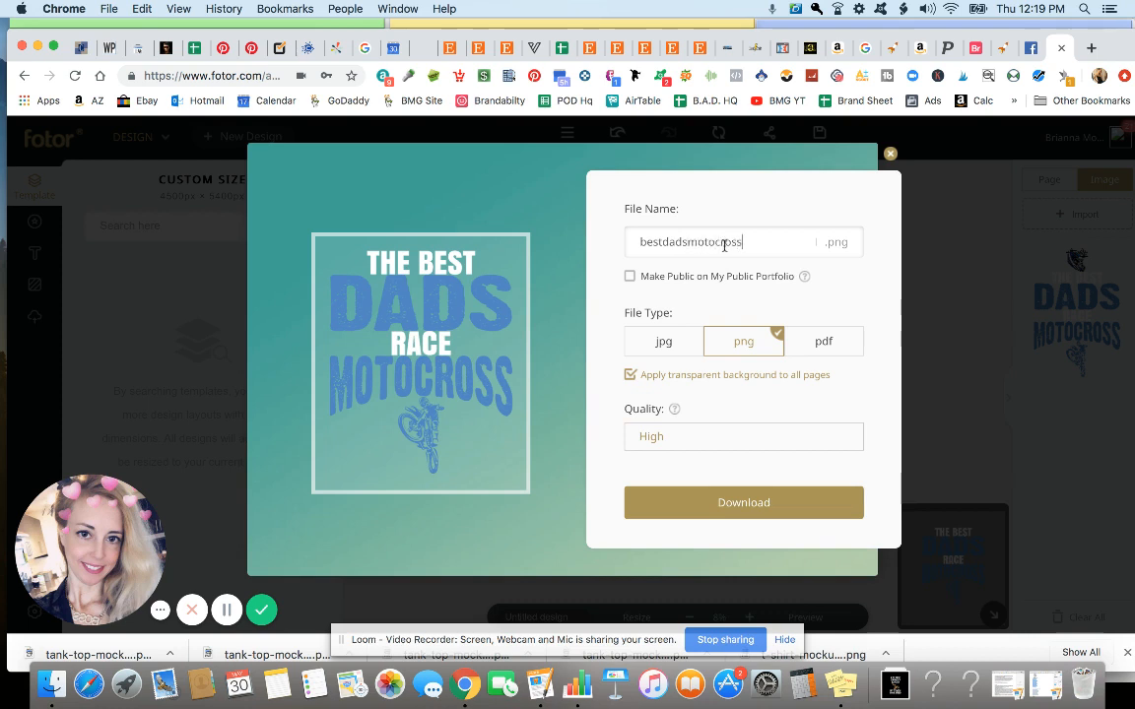
# Step: Download the design to the Desktop as bestdadsmotocross.png and return to the canvas
pyautogui.click(737, 501)
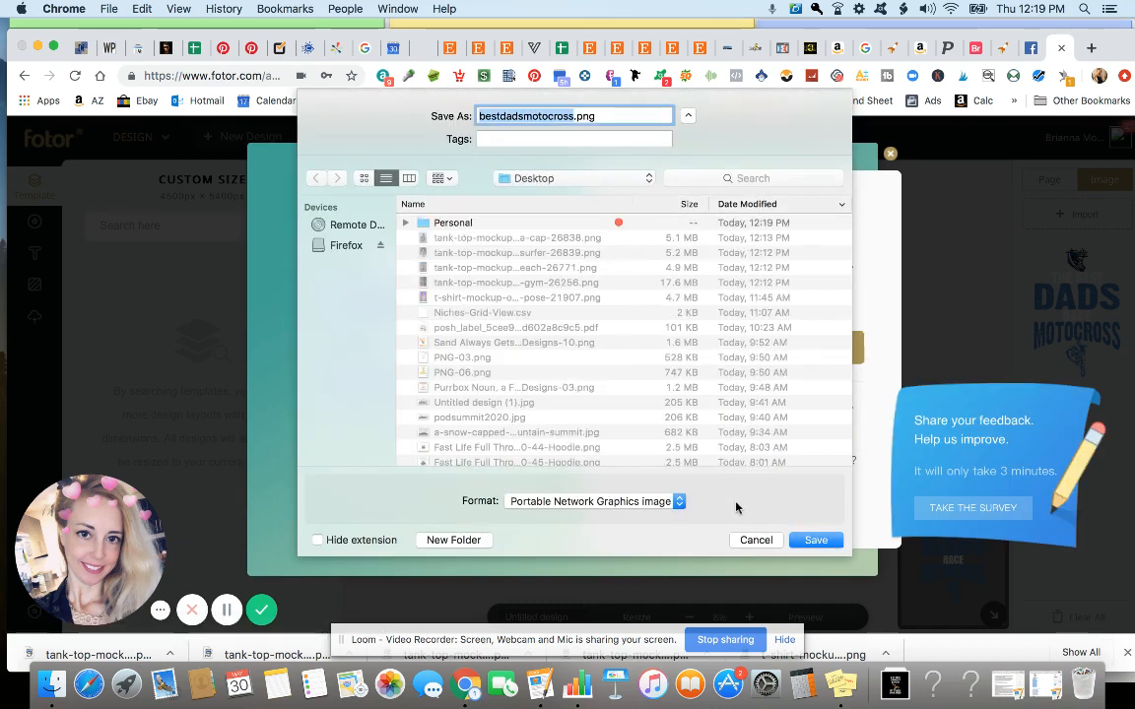
pyautogui.press('Return')
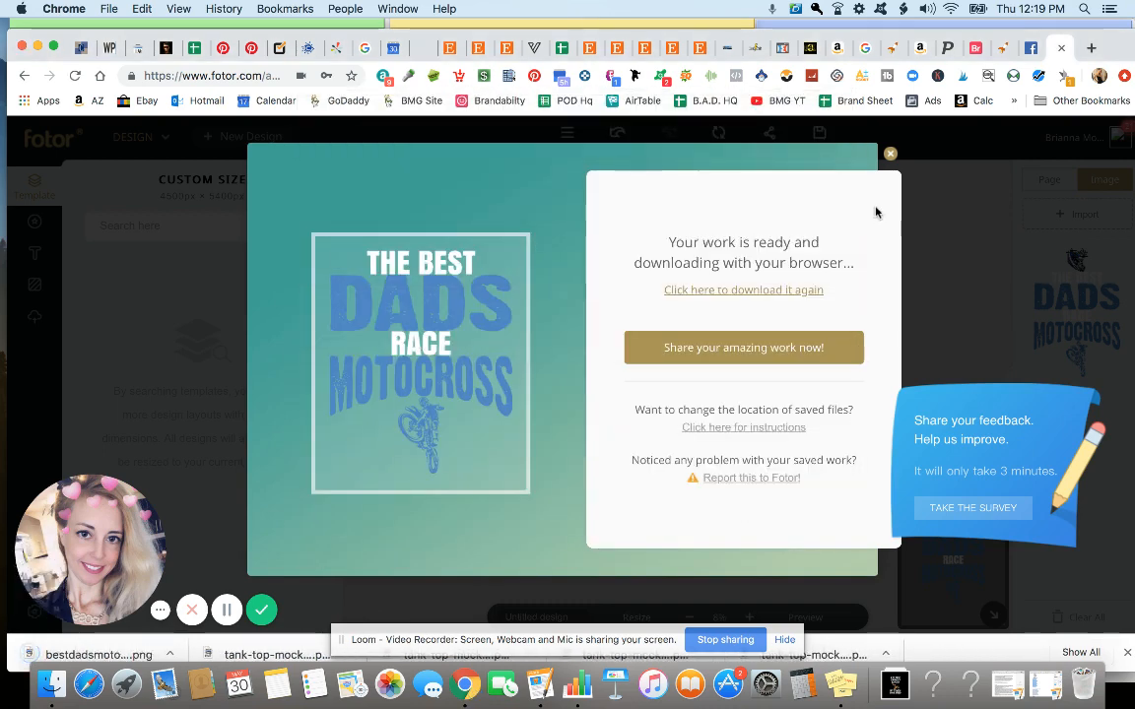
pyautogui.click(890, 154)
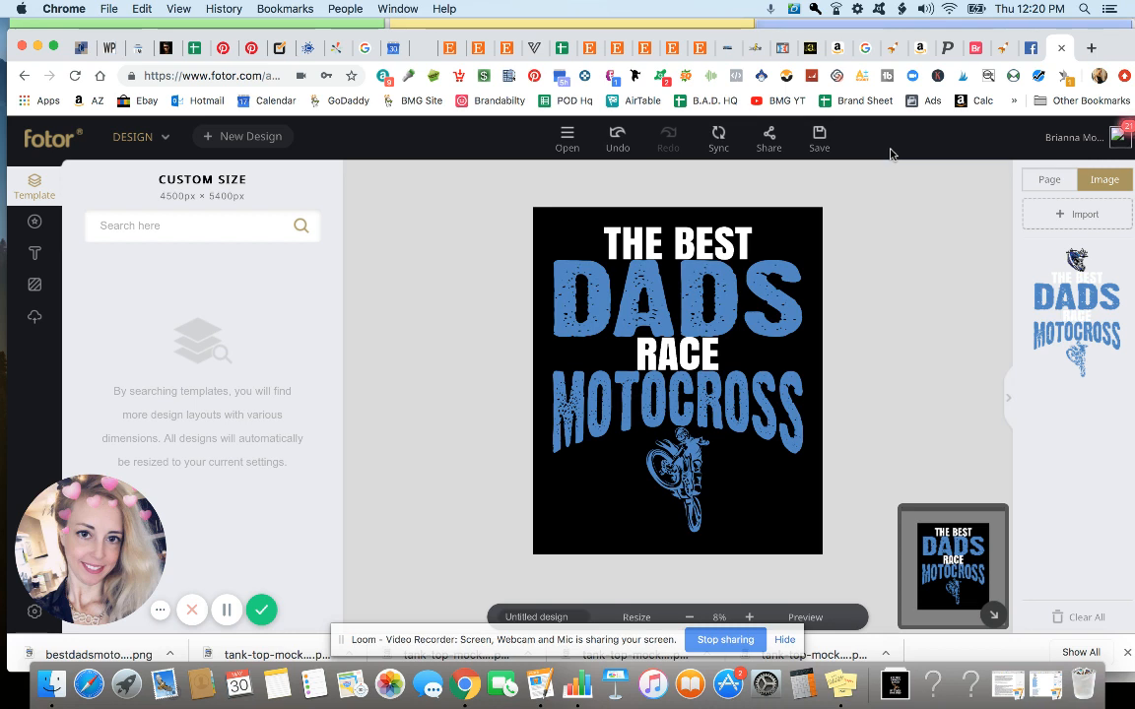
# Step: Start importing another image and browse to the 50 Pack - Trucks files in the Graphics, Ads, Vectors folder
pyautogui.click(1087, 214)
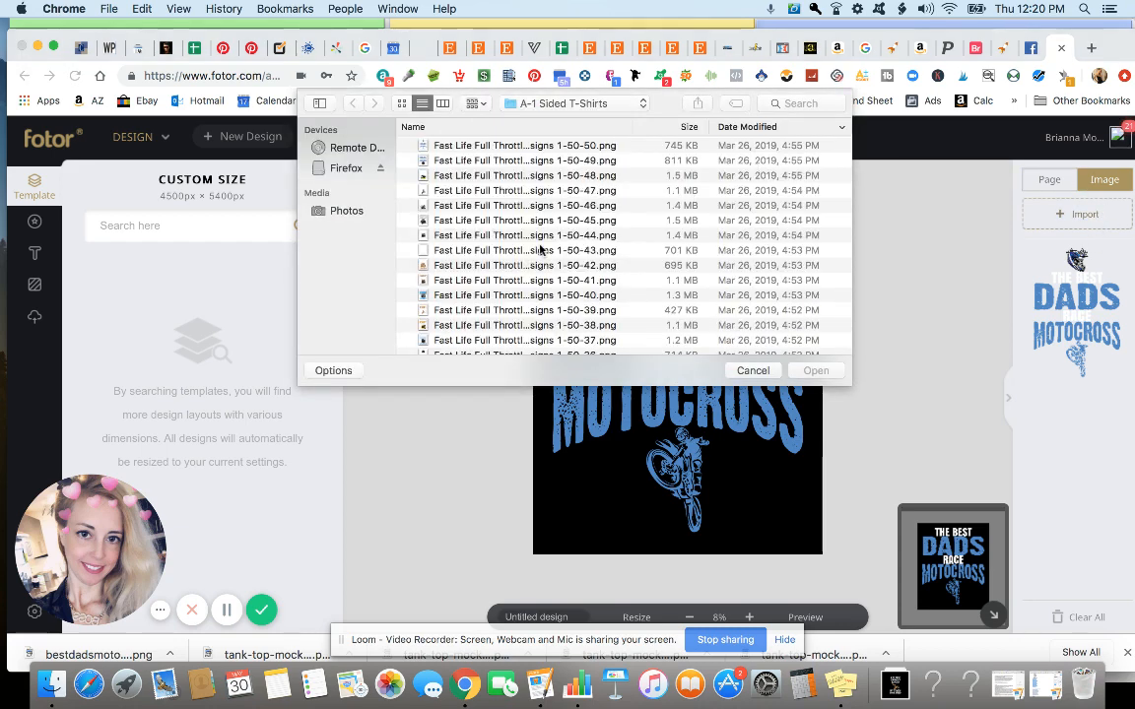
pyautogui.click(565, 105)
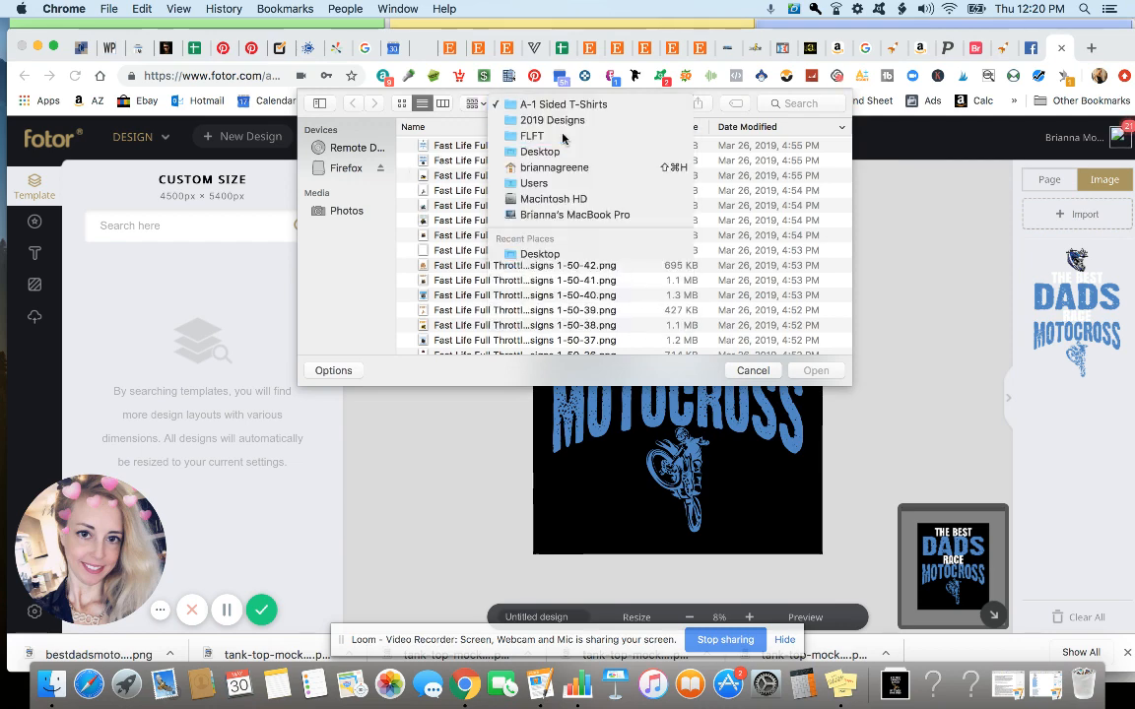
pyautogui.click(556, 135)
pyautogui.doubleClick(512, 146)
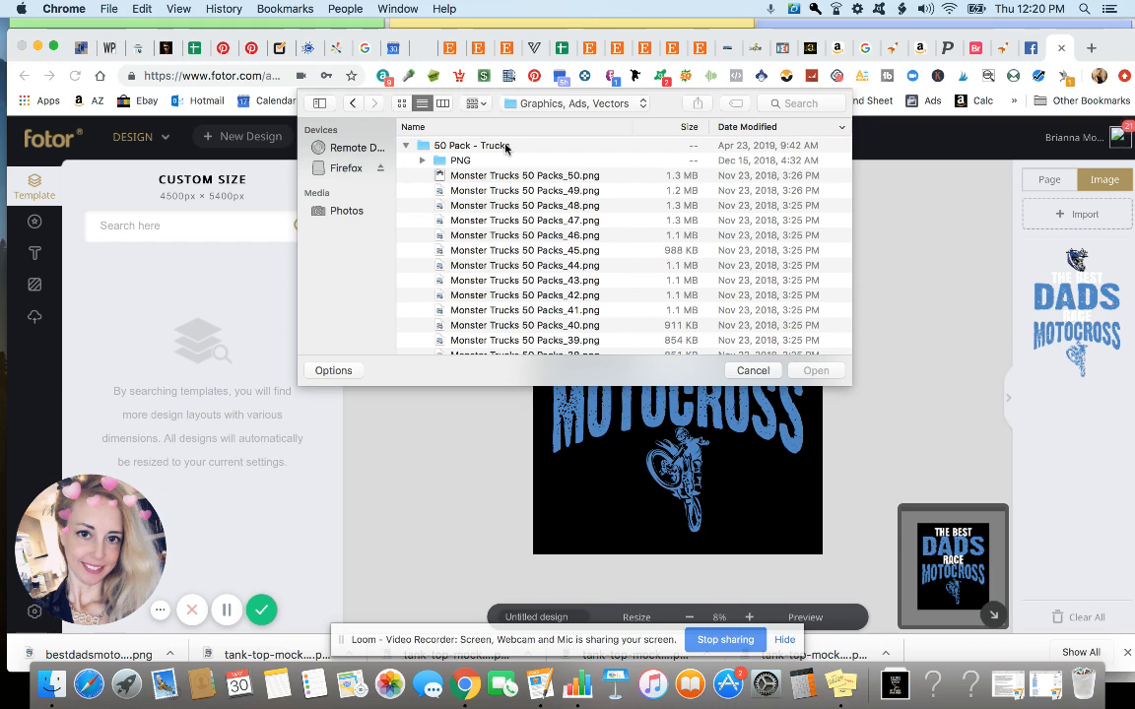
pyautogui.scroll(-5, 488, 264)
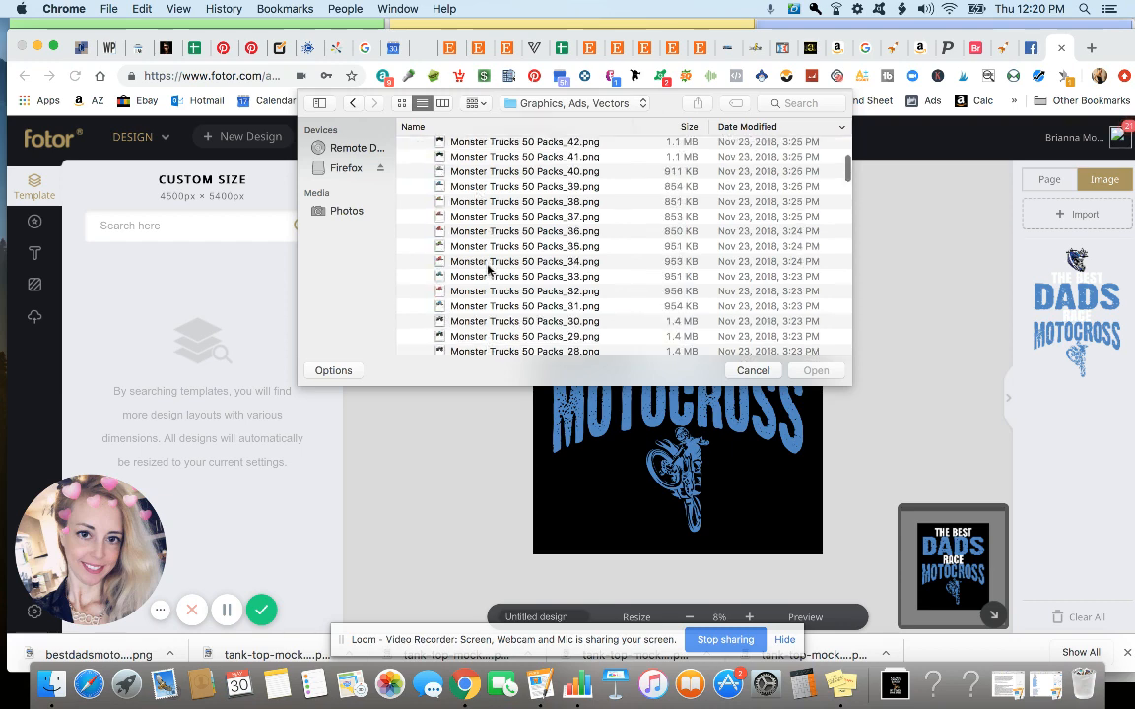
pyautogui.scroll(5, 489, 264)
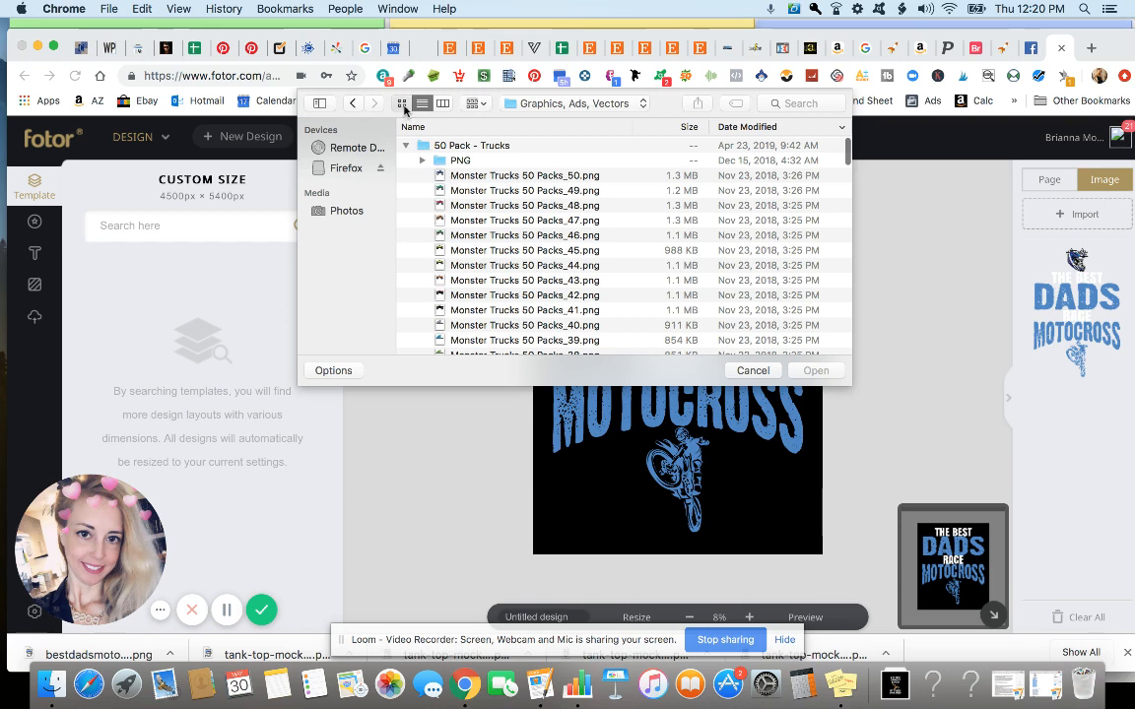
# Step: Look through the pickup images in the trucks pack's PNG subfolder as thumbnails, and return to the Graphics, Ads, Vectors folder
pyautogui.click(403, 104)
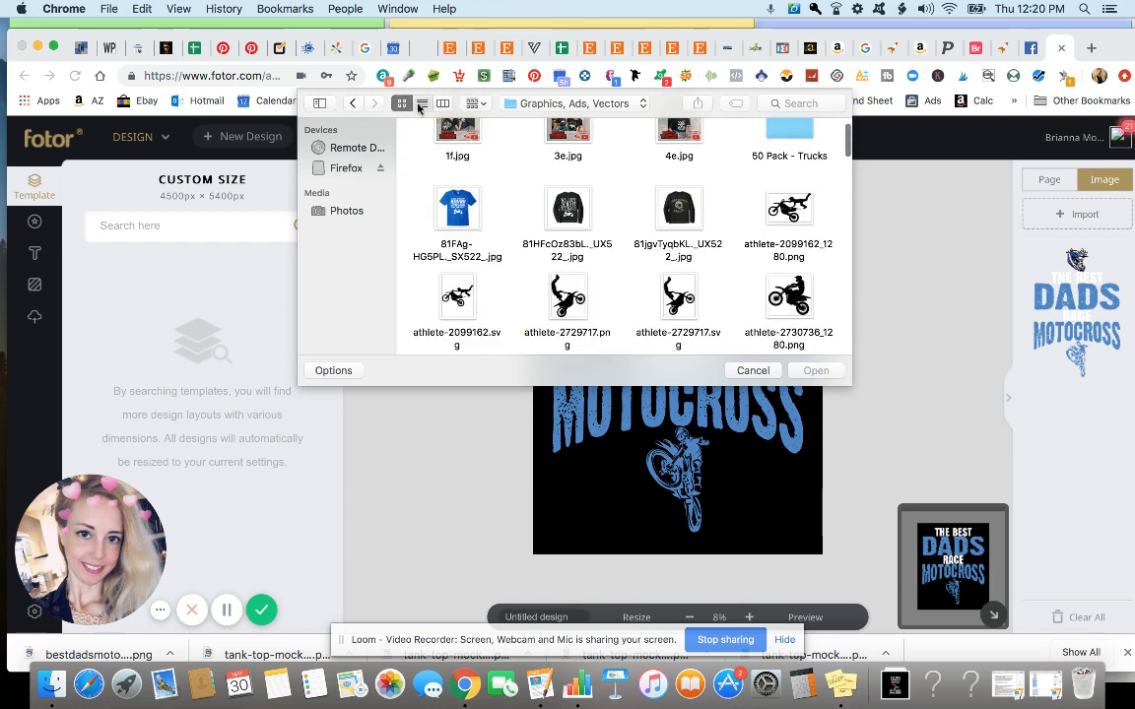
pyautogui.click(421, 105)
pyautogui.doubleClick(455, 161)
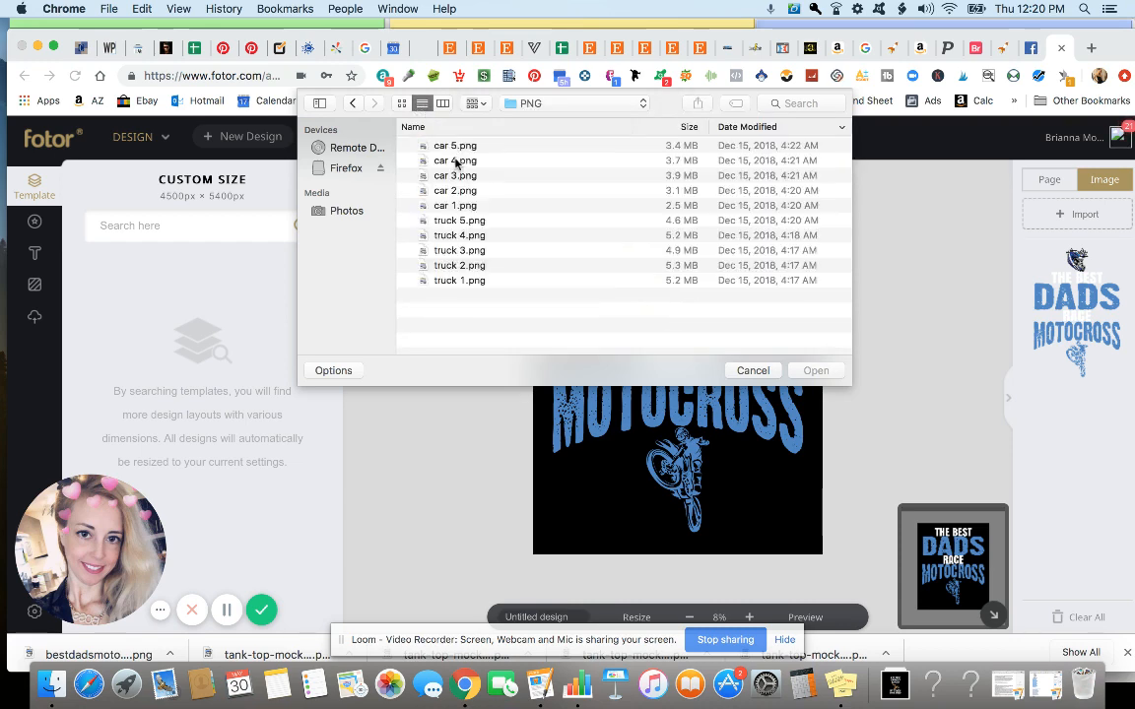
pyautogui.click(401, 104)
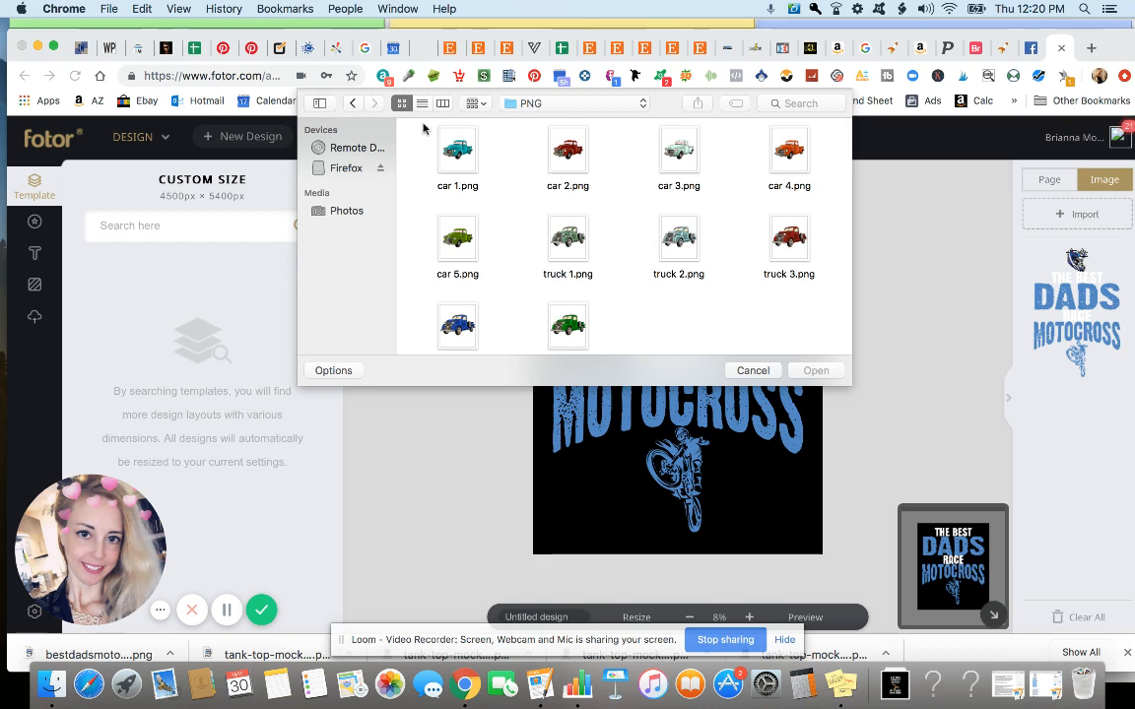
pyautogui.click(355, 105)
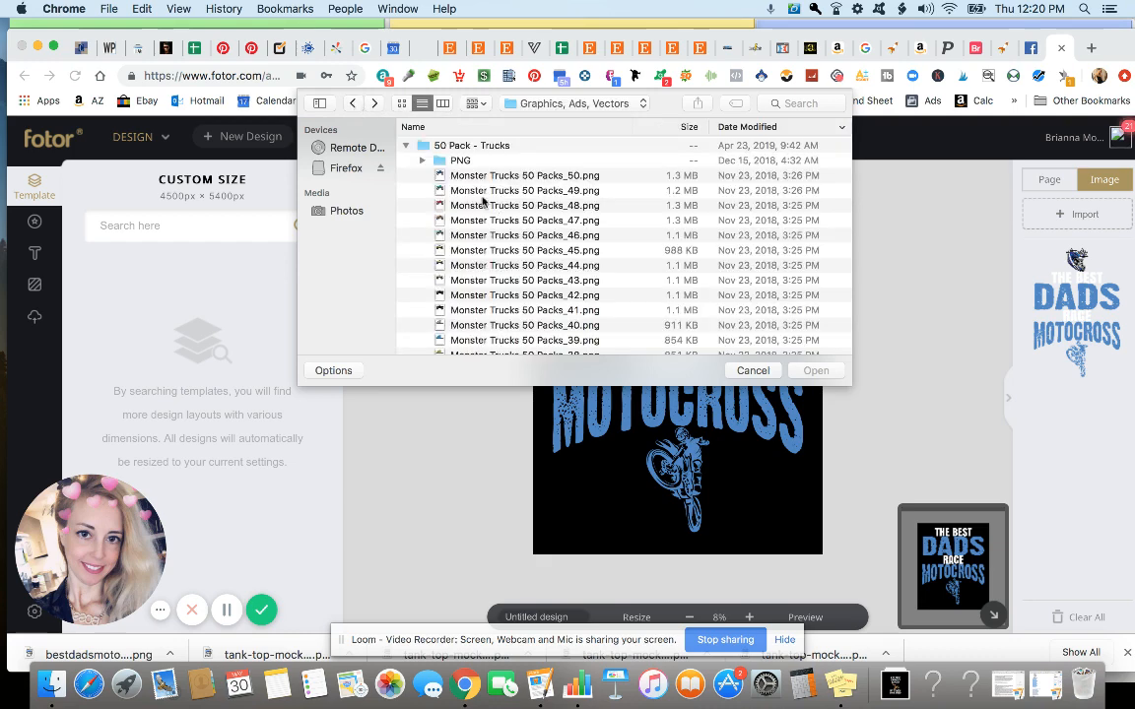
# Step: Import Monster Trucks 50 Packs_06.png from the 50 Pack - Trucks folder into the design's images
pyautogui.scroll(-5, 473, 187)
pyautogui.scroll(-2, 472, 182)
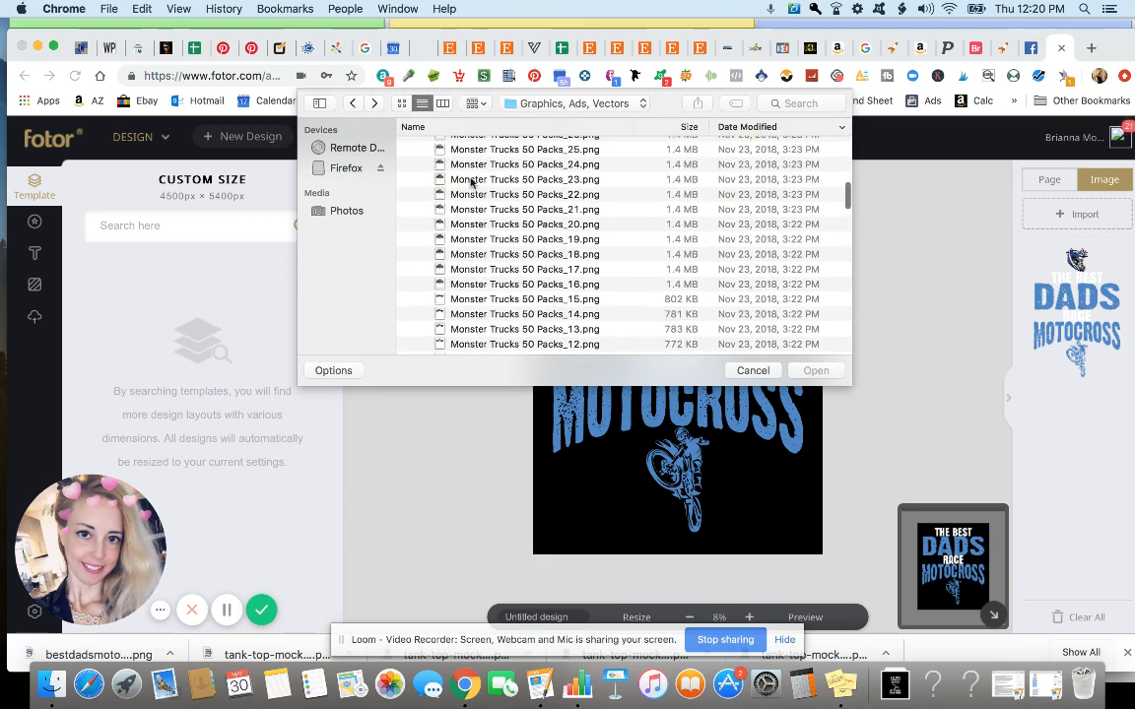
pyautogui.scroll(-2, 473, 187)
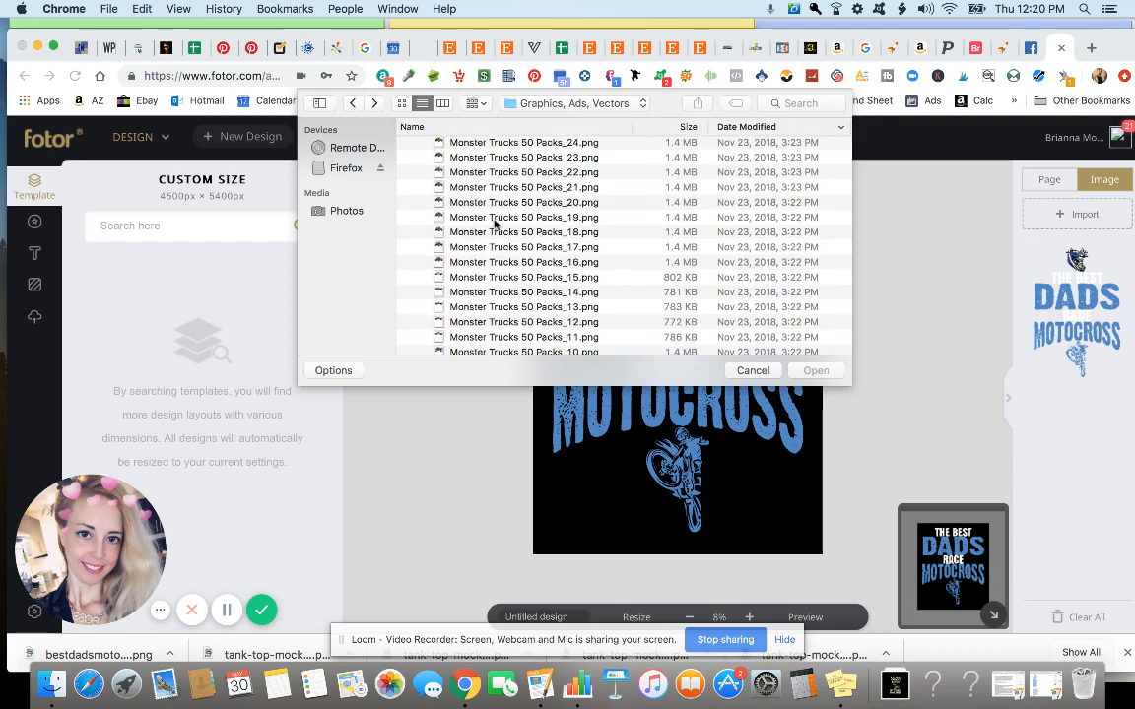
pyautogui.scroll(-4, 503, 286)
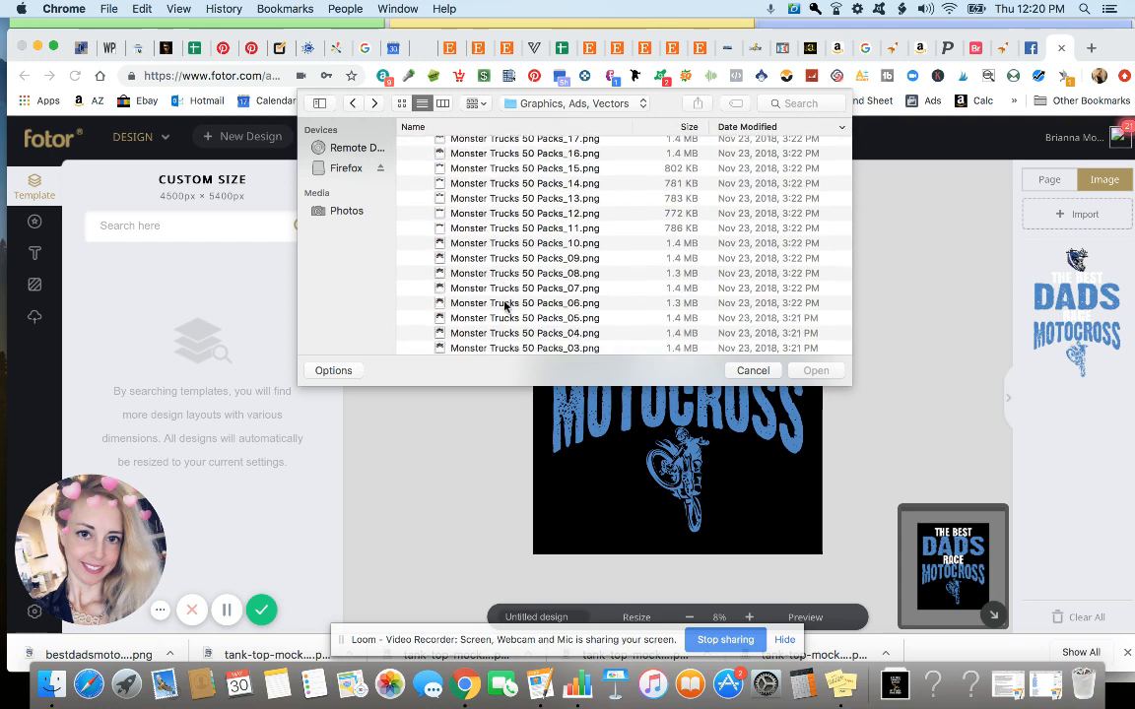
pyautogui.doubleClick(505, 306)
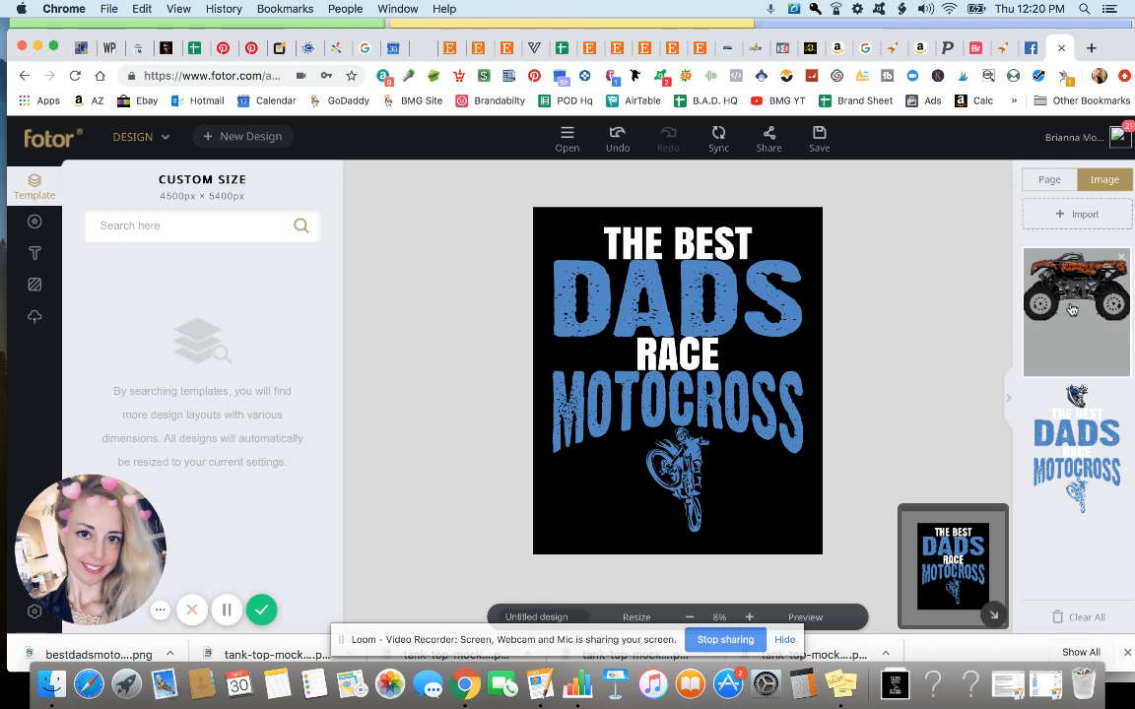
pyautogui.moveTo(1072, 309); pyautogui.dragTo(741, 339)
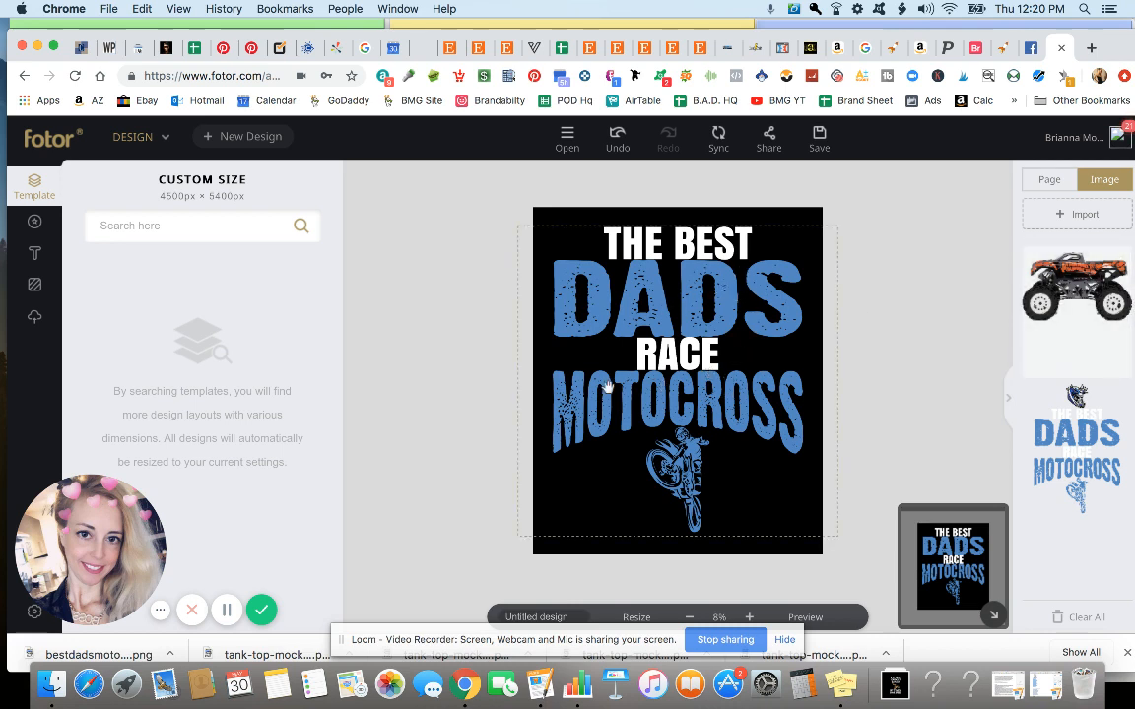
pyautogui.moveTo(608, 387); pyautogui.dragTo(585, 394)
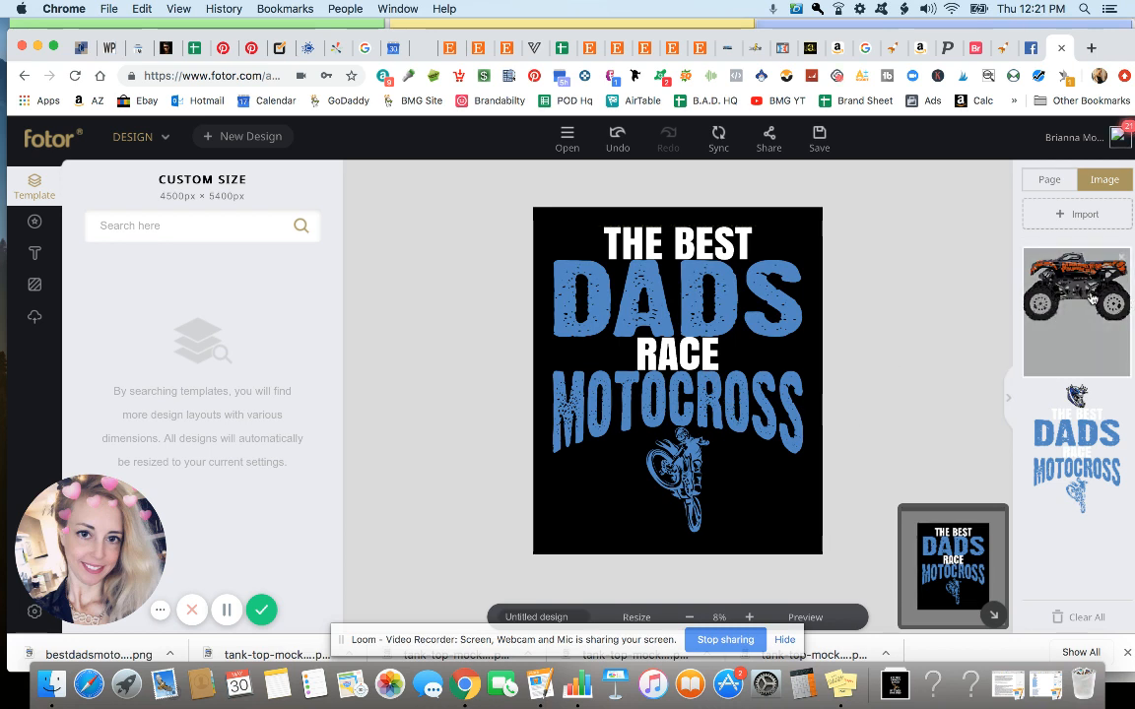
pyautogui.moveTo(1091, 298); pyautogui.dragTo(760, 460)
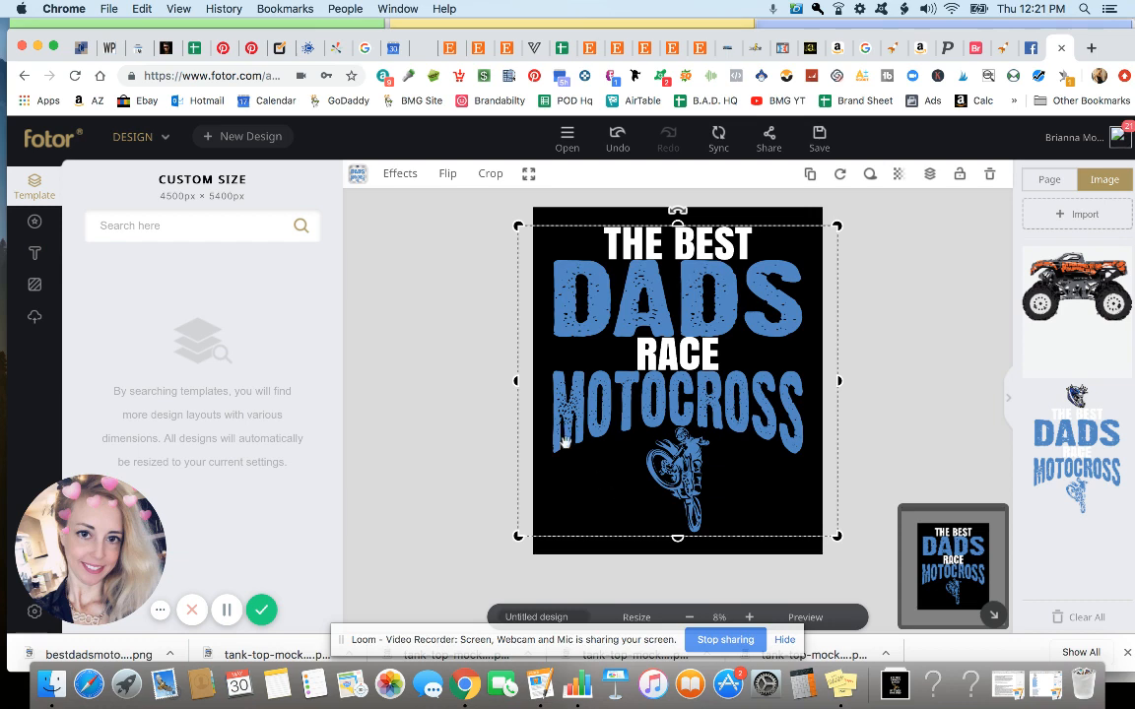
pyautogui.click(649, 559)
pyautogui.doubleClick(646, 426)
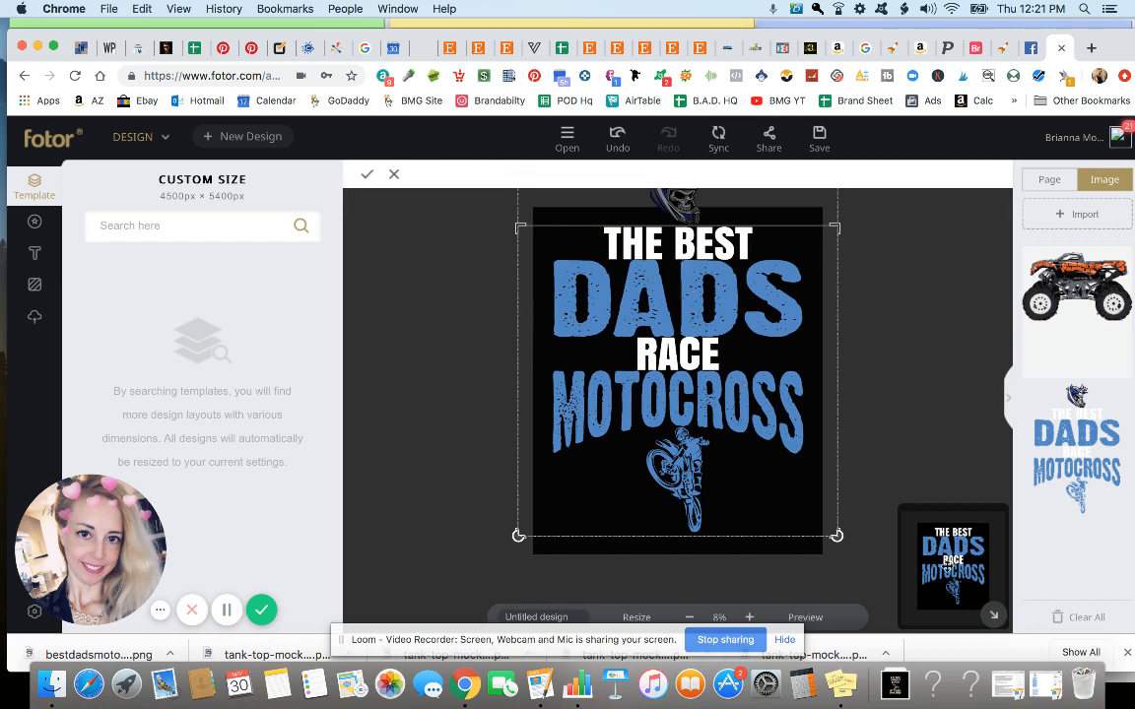
pyautogui.click(394, 177)
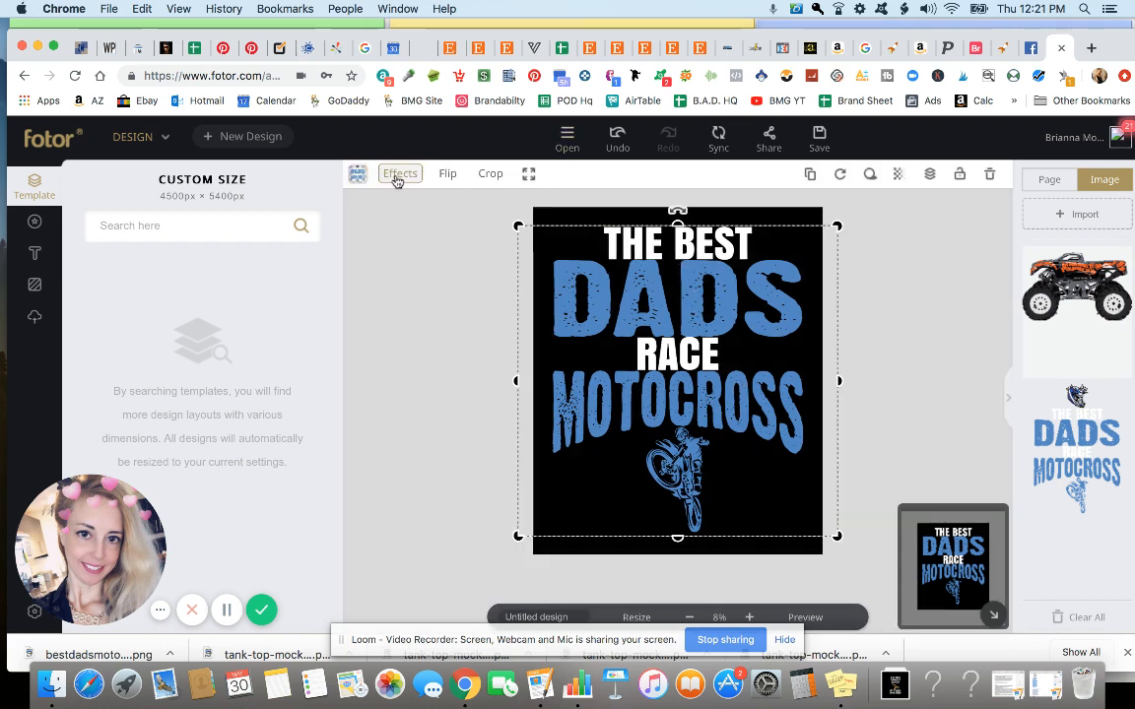
# Step: Crop the artwork just below the word RACE to remove MOTOCROSS and the motorcycle, keeping THE BEST DADS RACE
pyautogui.click(482, 174)
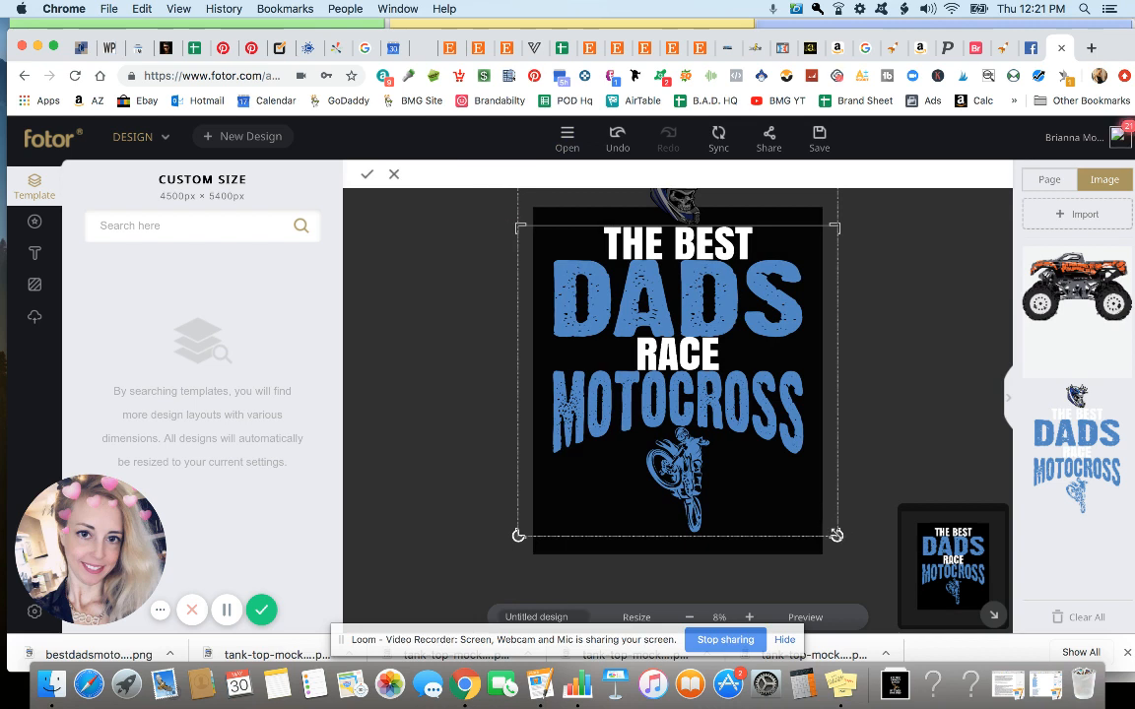
pyautogui.moveTo(836, 535); pyautogui.dragTo(837, 460)
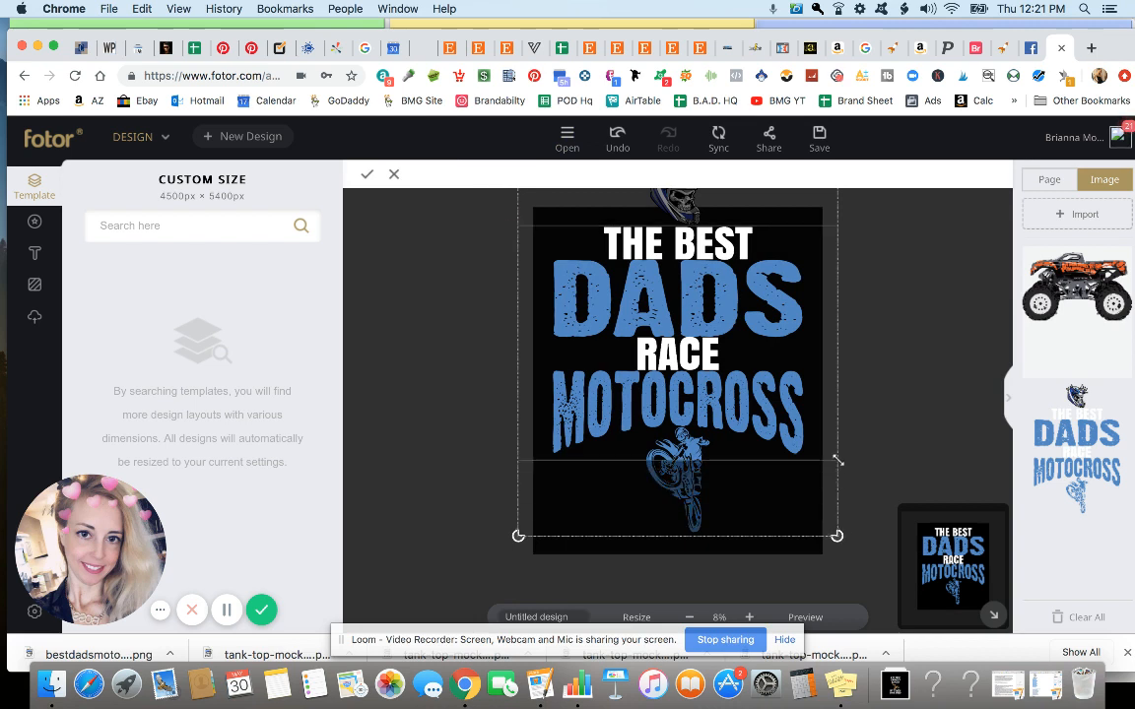
pyautogui.moveTo(837, 414); pyautogui.dragTo(846, 371)
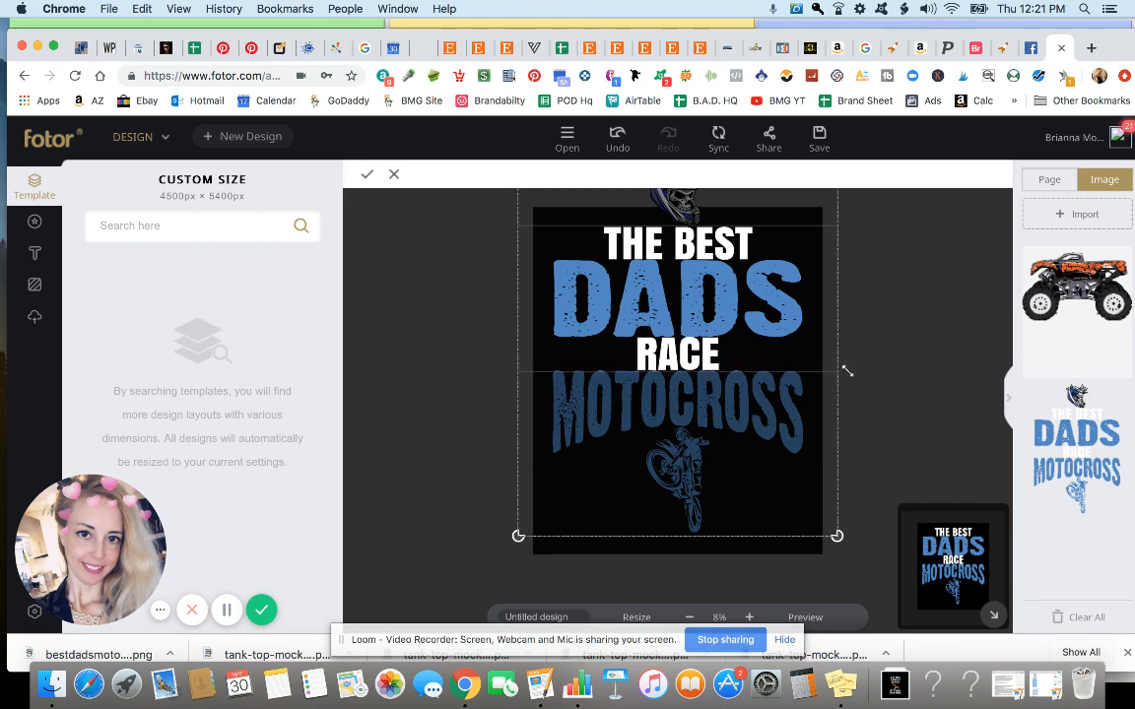
pyautogui.moveTo(846, 371); pyautogui.dragTo(850, 373)
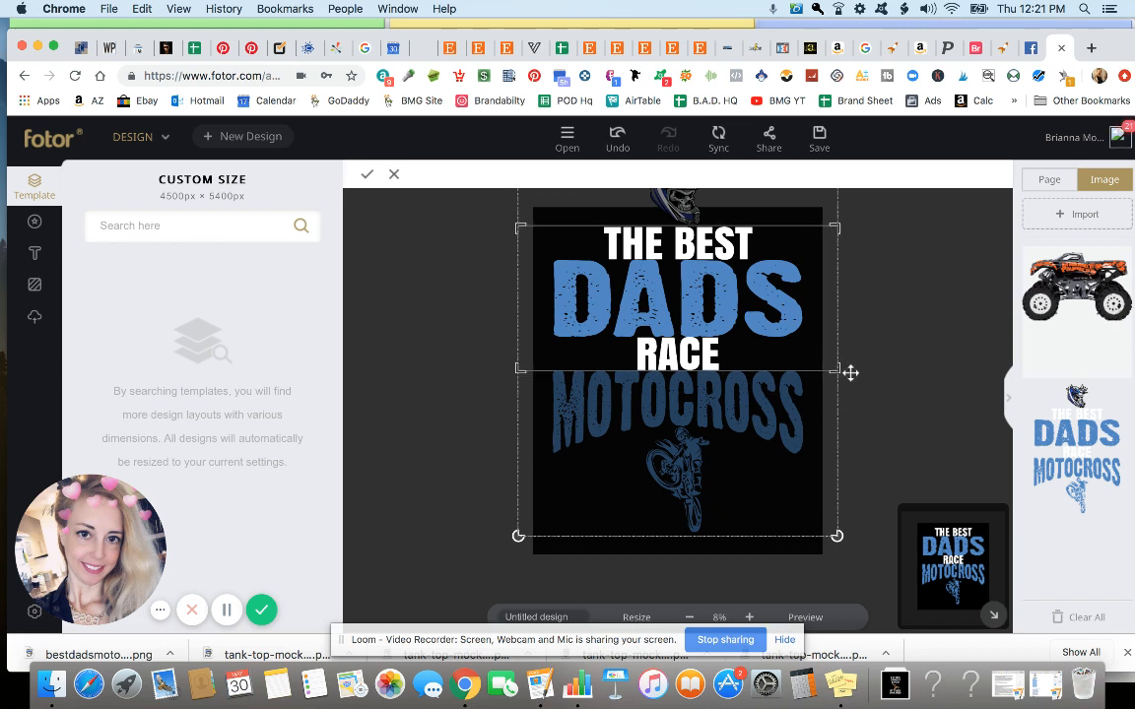
pyautogui.doubleClick(793, 349)
pyautogui.click(781, 421)
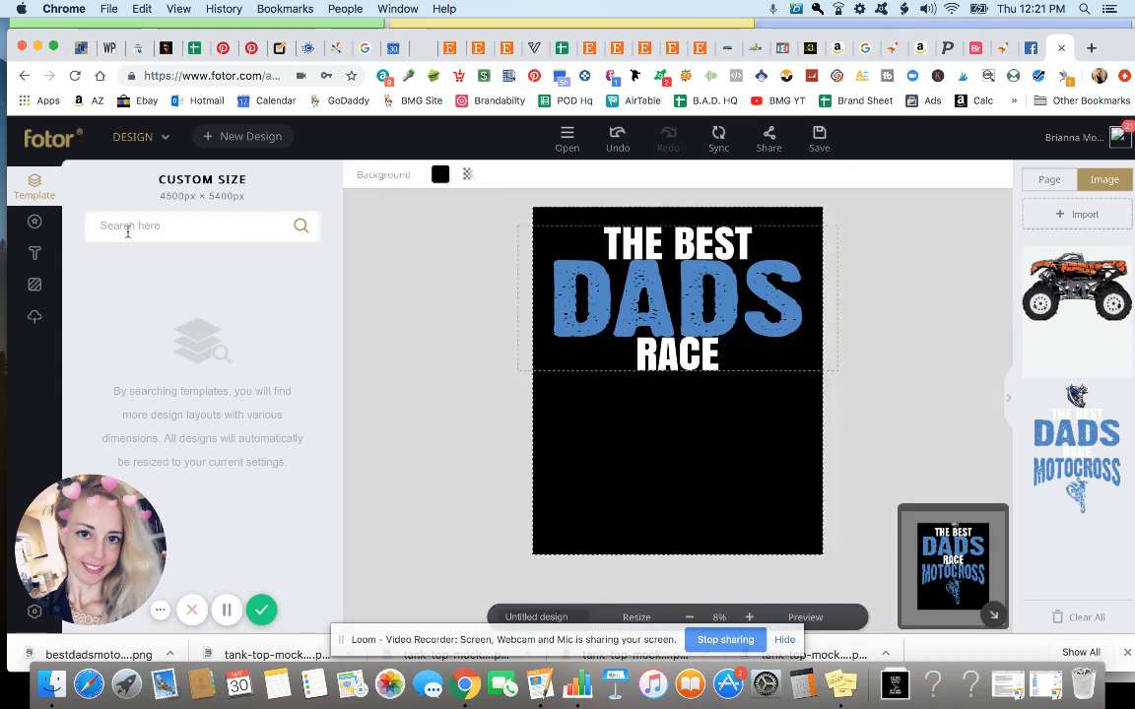
# Step: Add a heading below RACE, colour it yellow and replace its text with TRUCKS
pyautogui.click(36, 253)
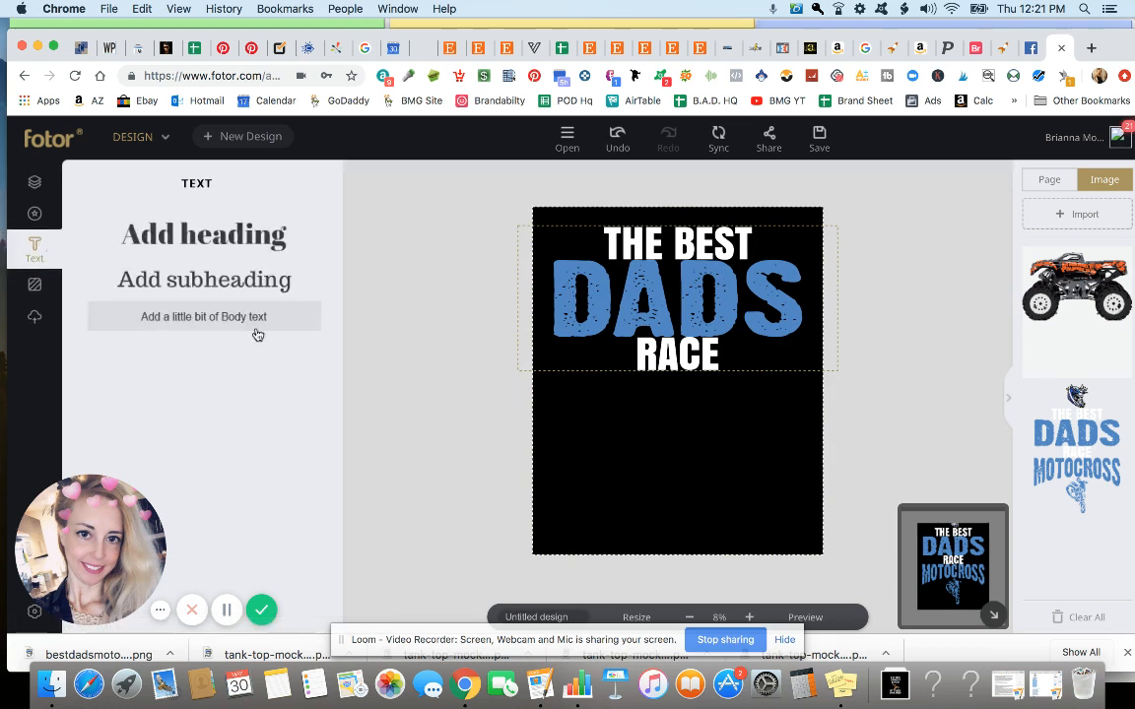
pyautogui.click(246, 233)
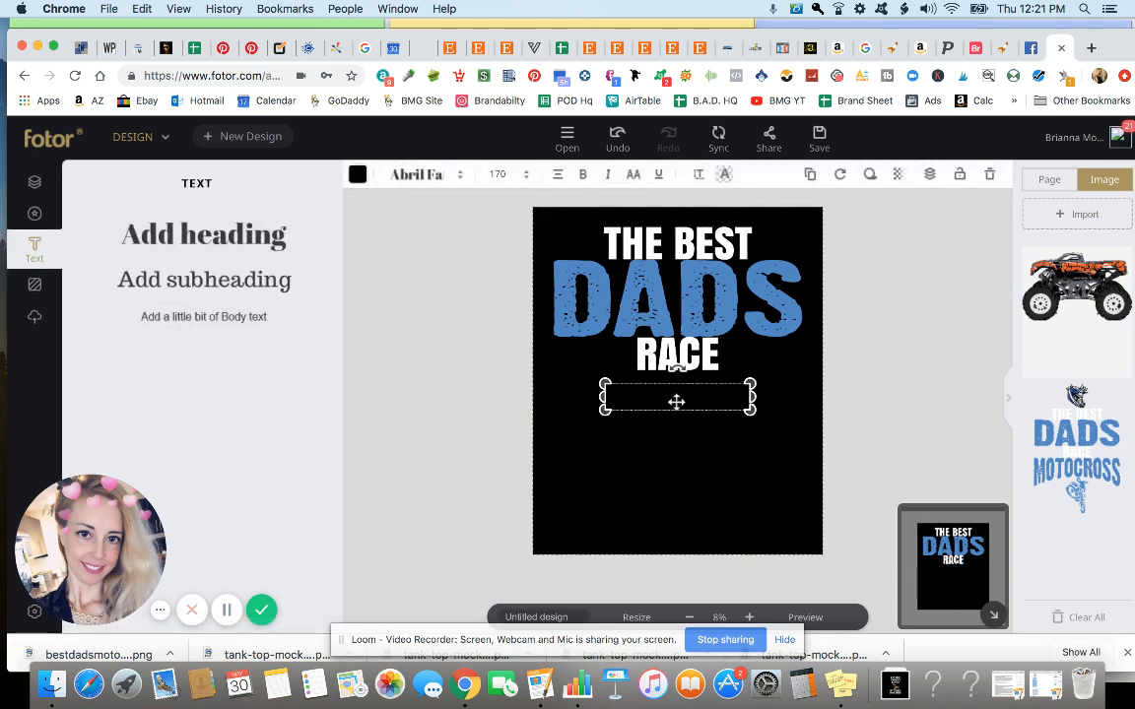
pyautogui.click(359, 174)
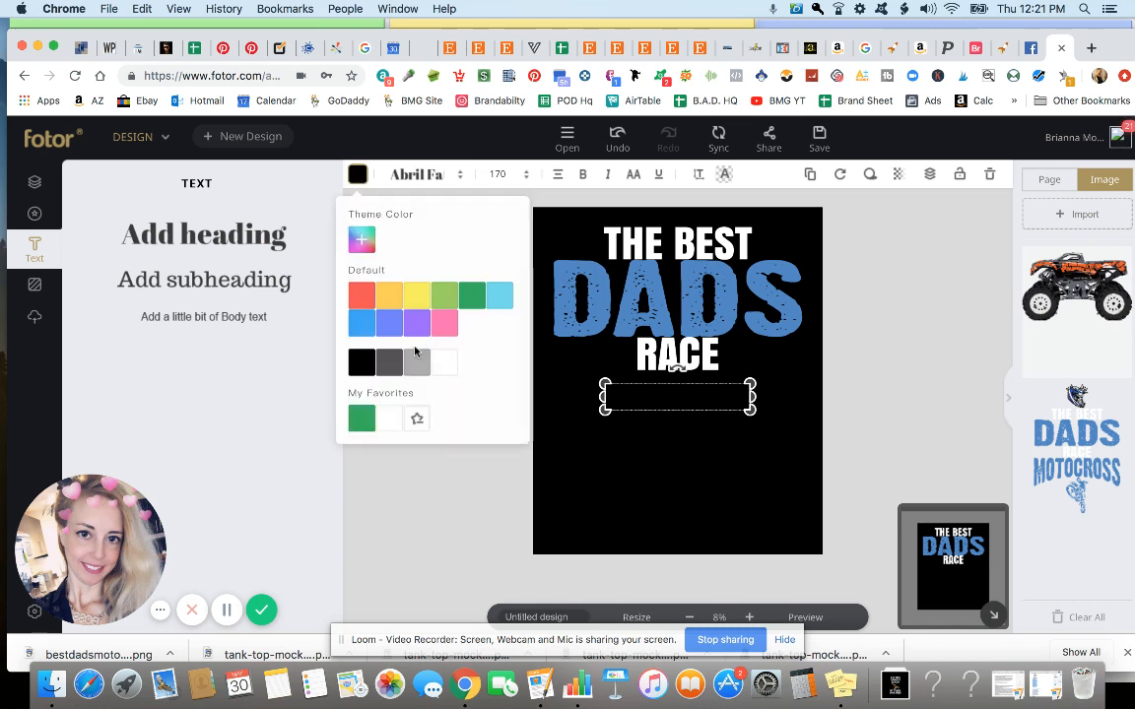
pyautogui.click(429, 296)
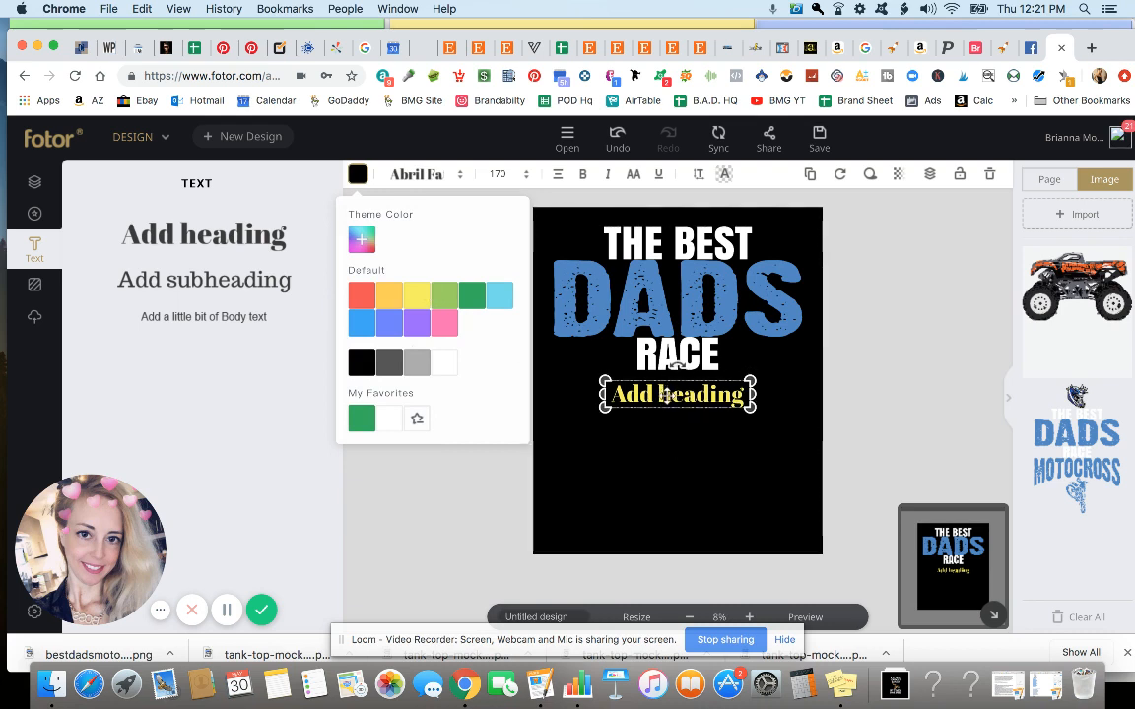
pyautogui.doubleClick(730, 394)
pyautogui.press('BackSpace')
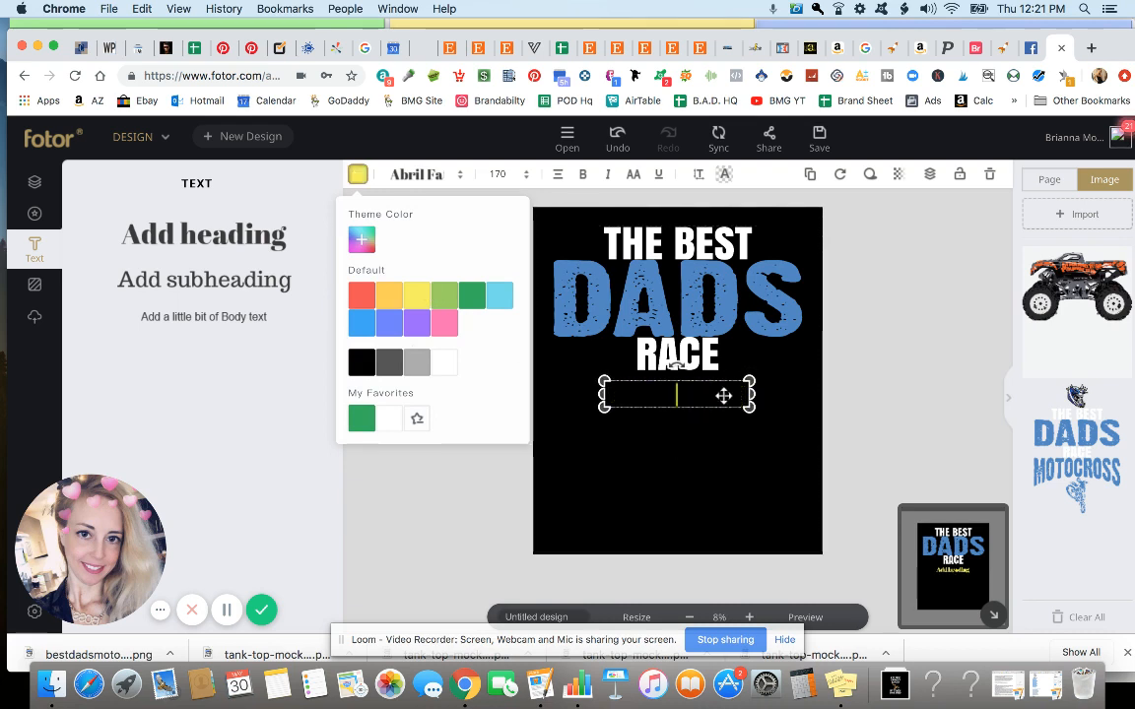
pyautogui.write('TRUCKS')
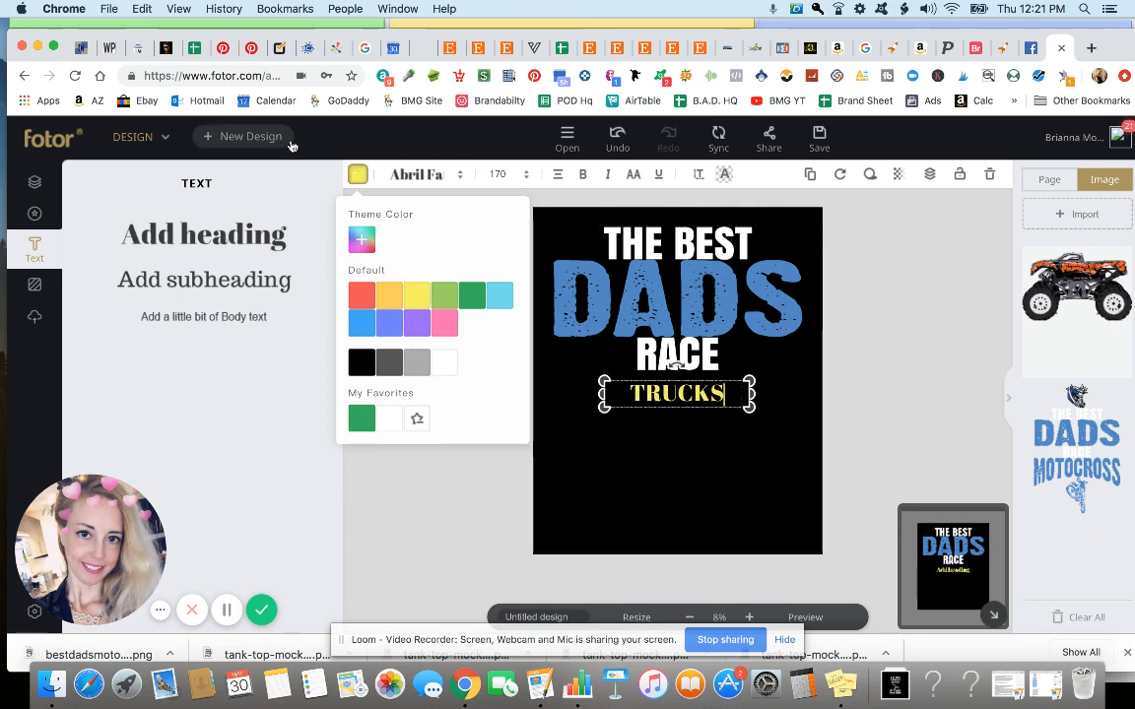
# Step: Change the font of the TRUCKS heading to Bangers
pyautogui.click(431, 175)
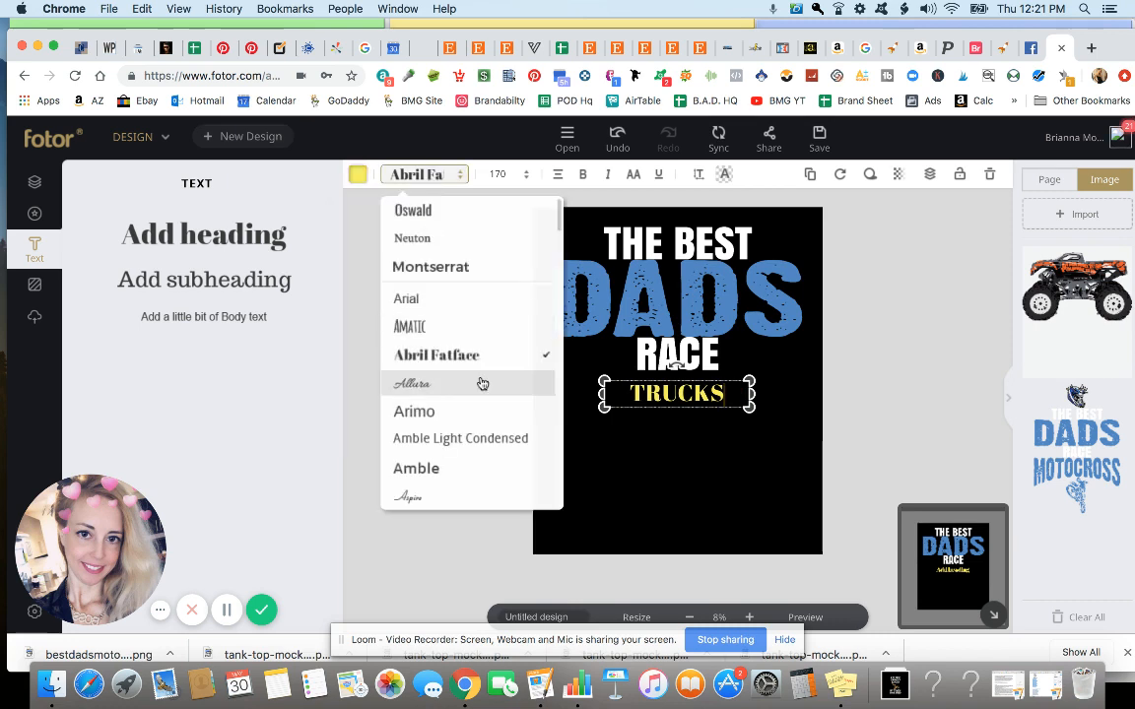
pyautogui.scroll(-8, 453, 443)
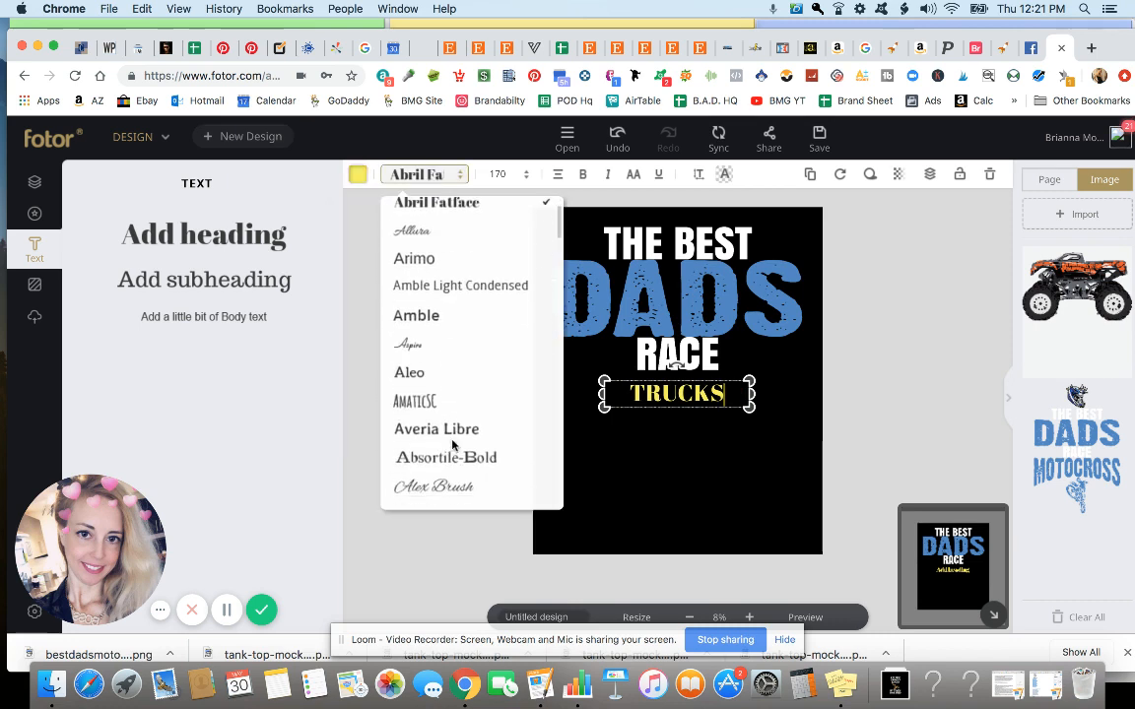
pyautogui.scroll(-3, 452, 444)
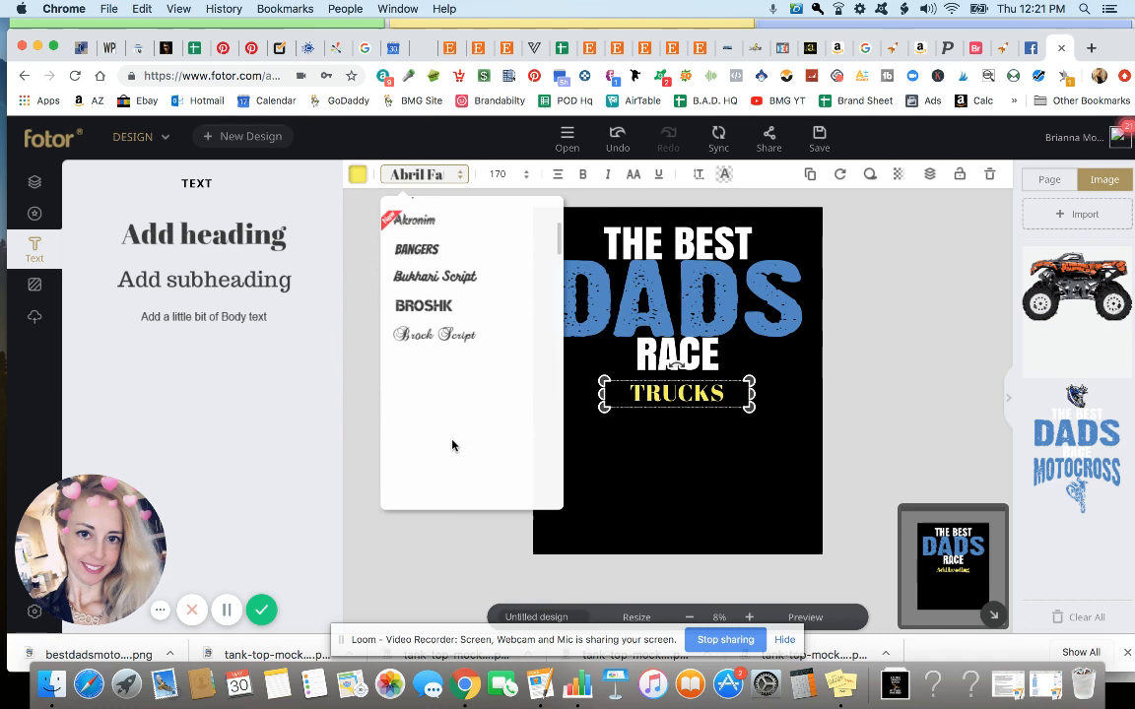
pyautogui.click(416, 246)
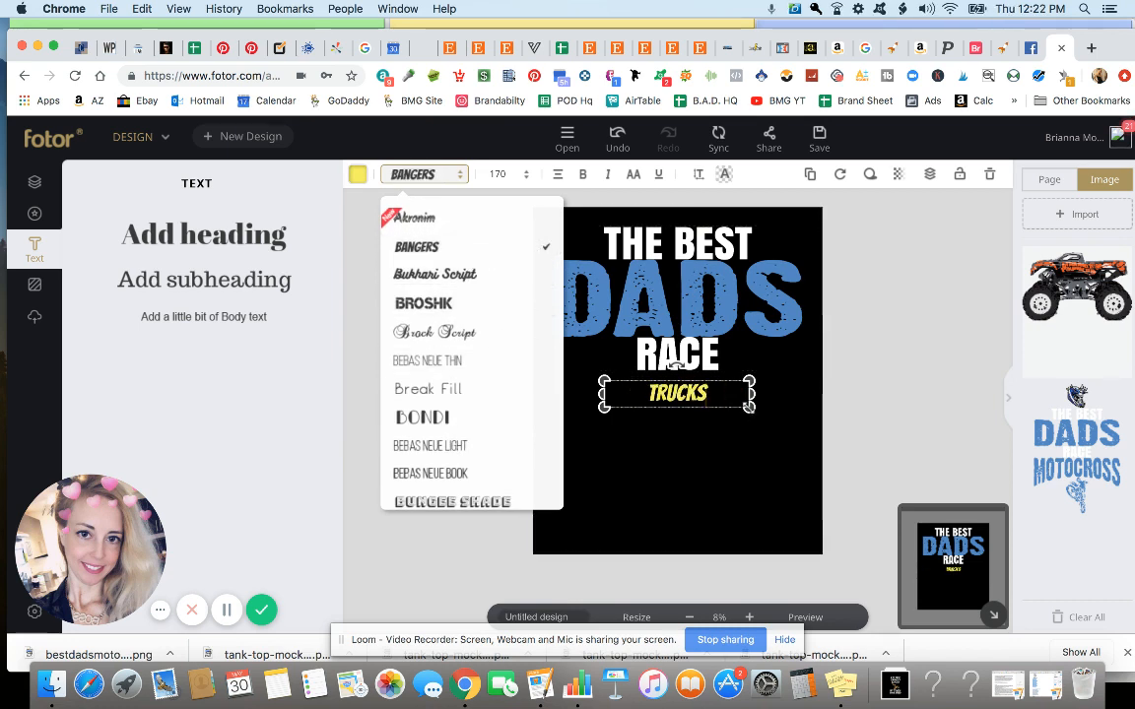
# Step: Enlarge the TRUCKS heading to size 626 and centre it beneath the word RACE
pyautogui.moveTo(750, 406); pyautogui.dragTo(870, 531)
pyautogui.moveTo(779, 435); pyautogui.dragTo(621, 429)
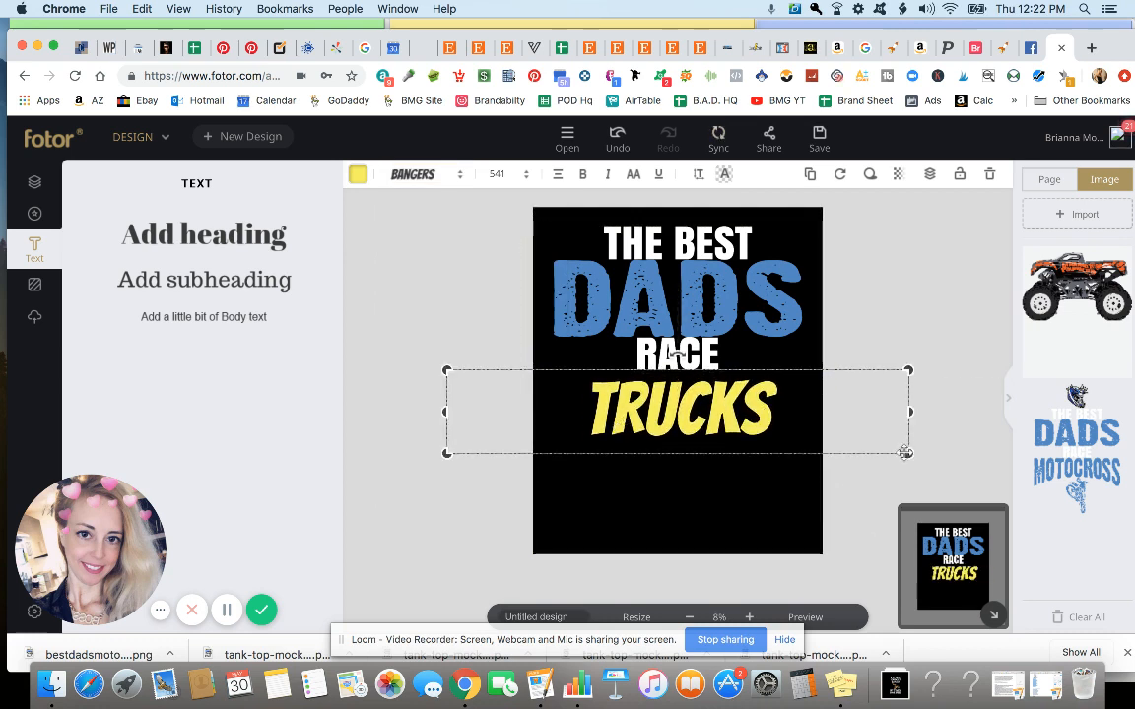
pyautogui.moveTo(907, 458); pyautogui.dragTo(984, 492)
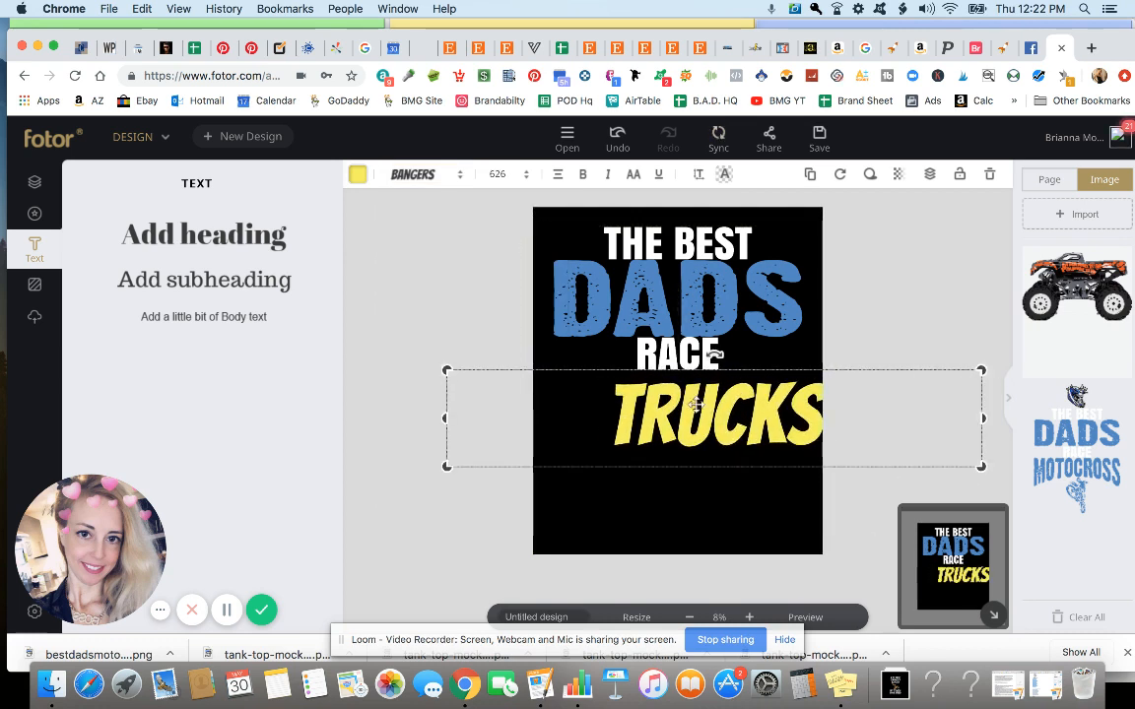
pyautogui.moveTo(699, 403); pyautogui.dragTo(658, 402)
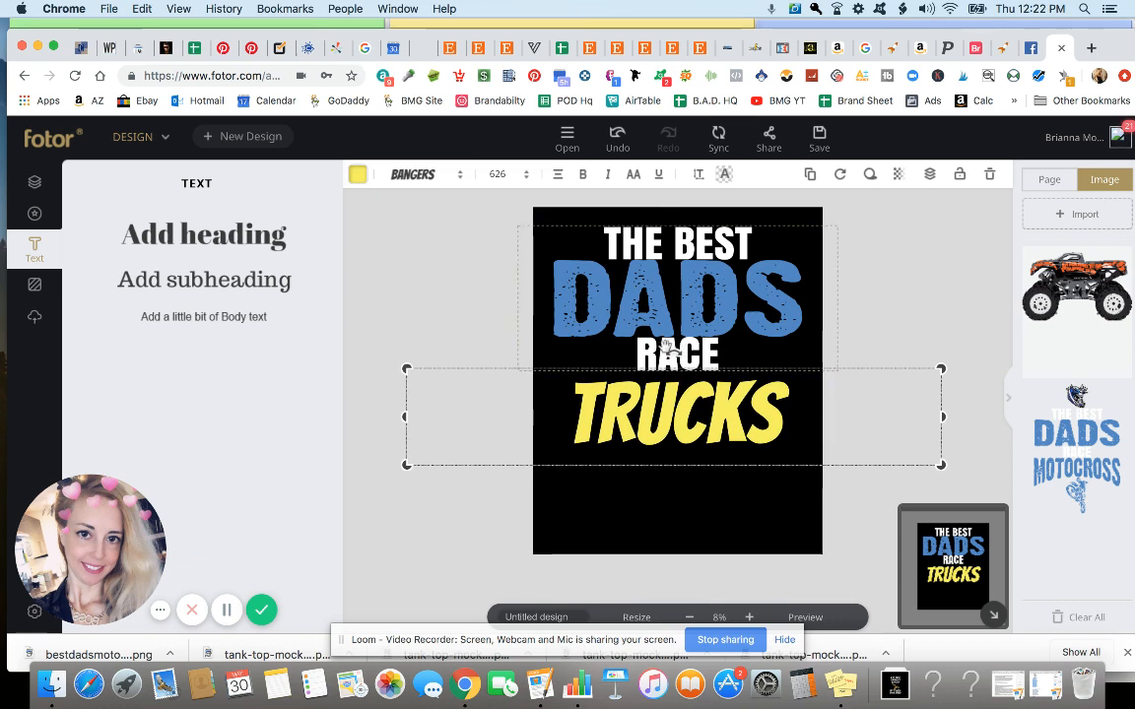
# Step: Move the original artwork below TRUCKS and add a new heading in the Antonio font near the top of the design
pyautogui.moveTo(734, 320); pyautogui.dragTo(735, 538)
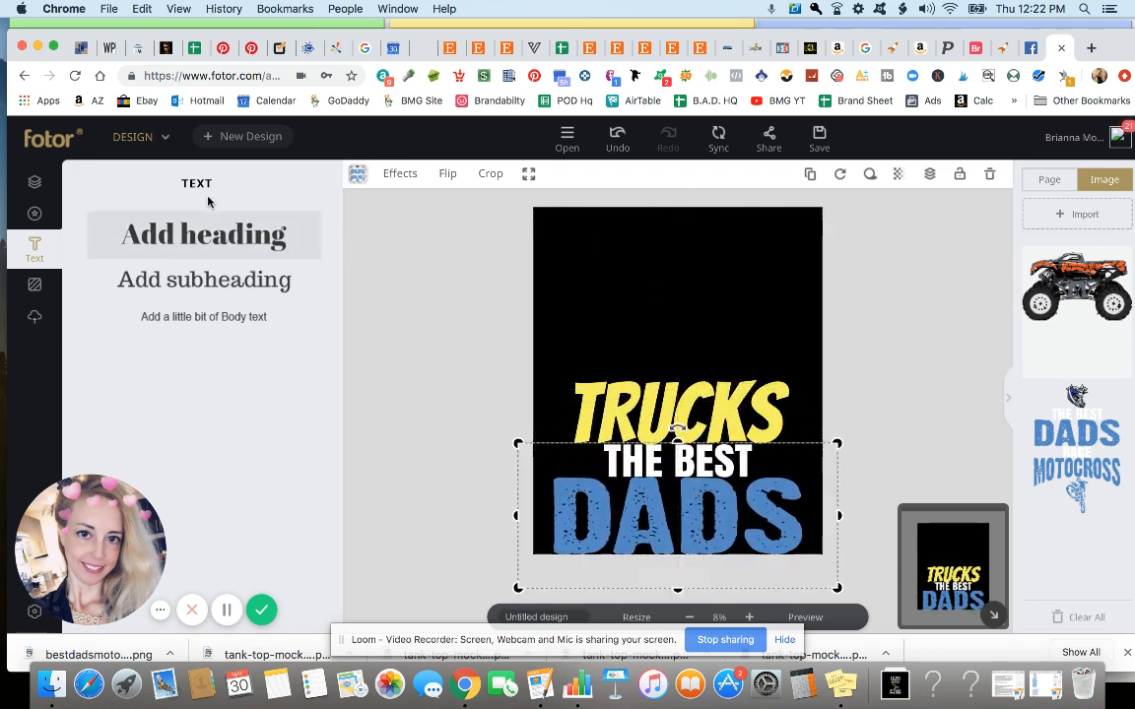
pyautogui.click(204, 235)
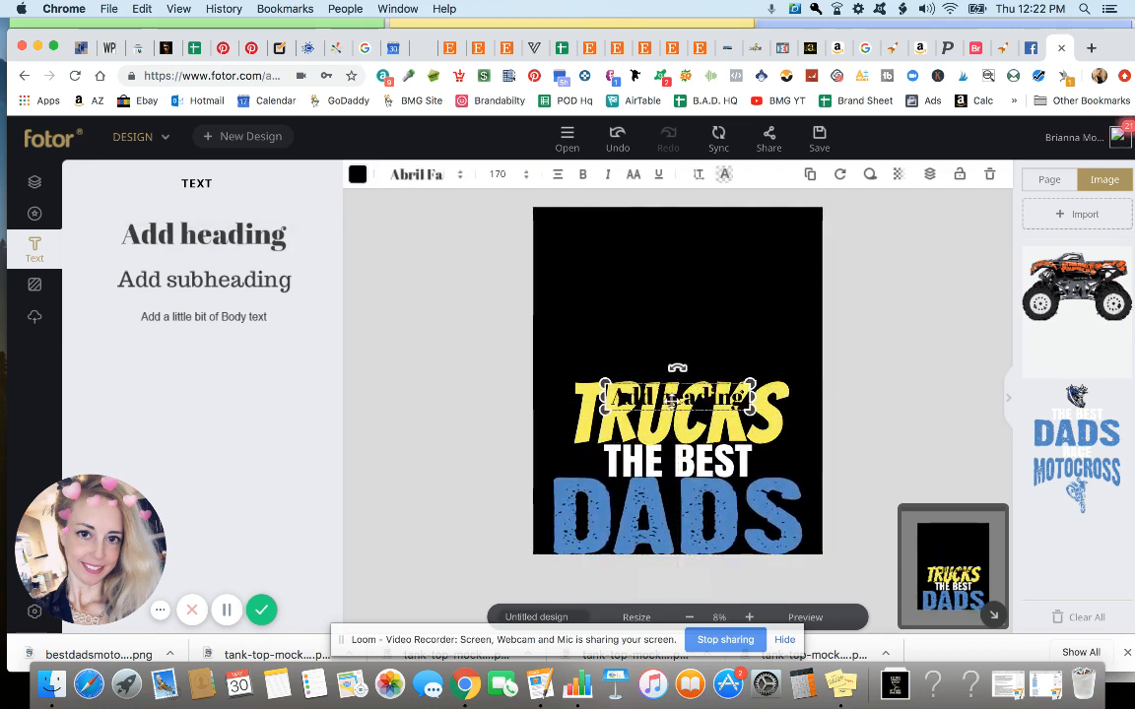
pyautogui.moveTo(670, 397); pyautogui.dragTo(672, 264)
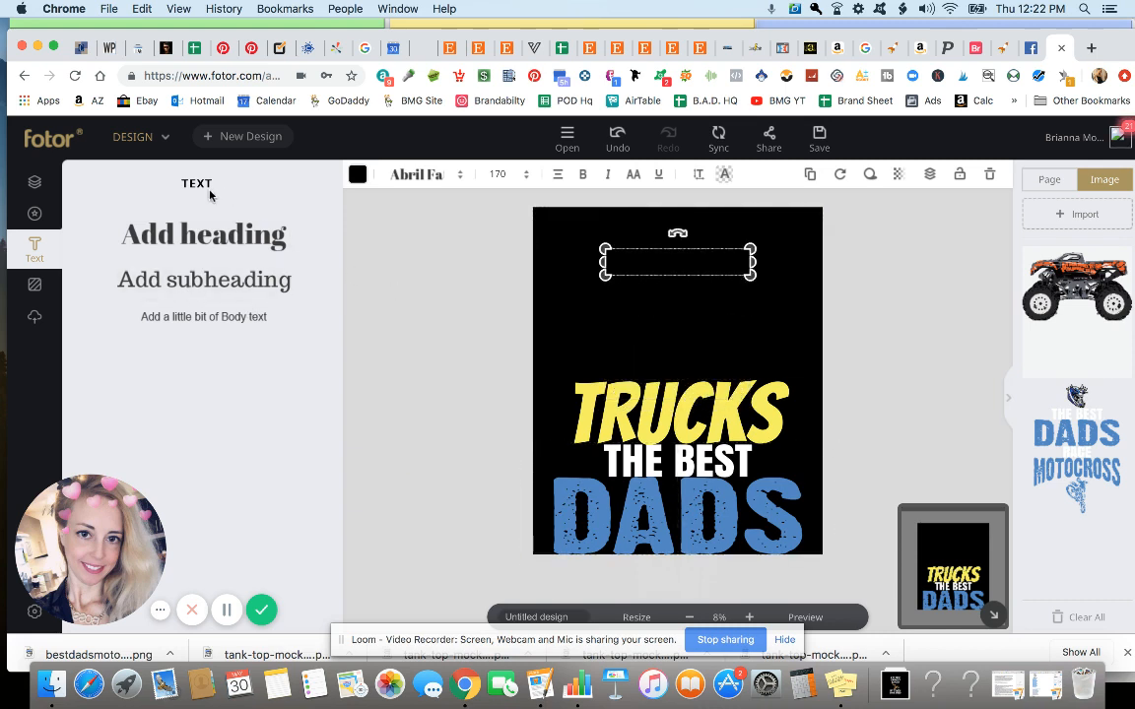
pyautogui.click(441, 175)
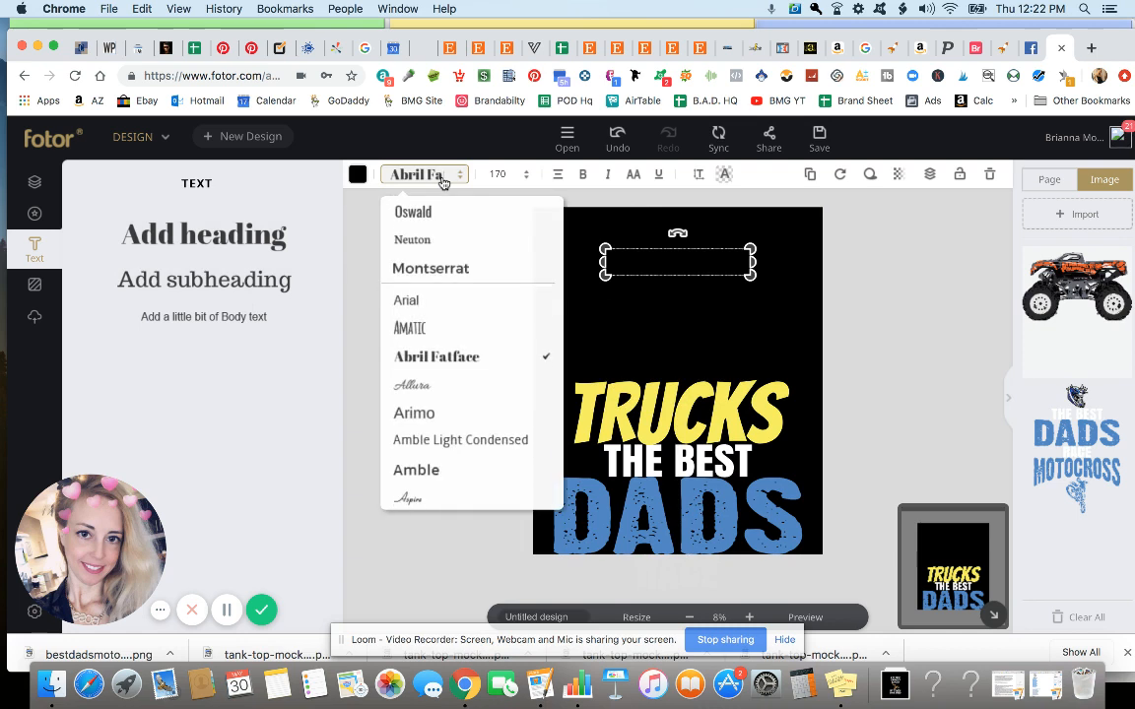
pyautogui.scroll(-3, 461, 408)
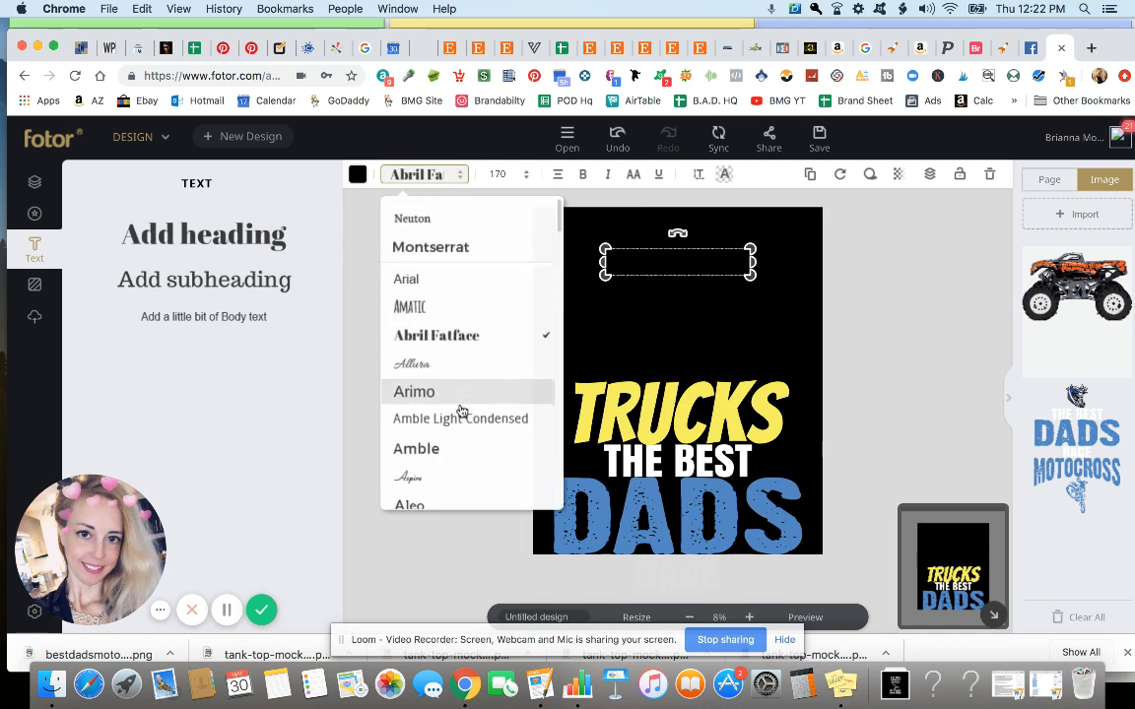
pyautogui.scroll(-5, 461, 411)
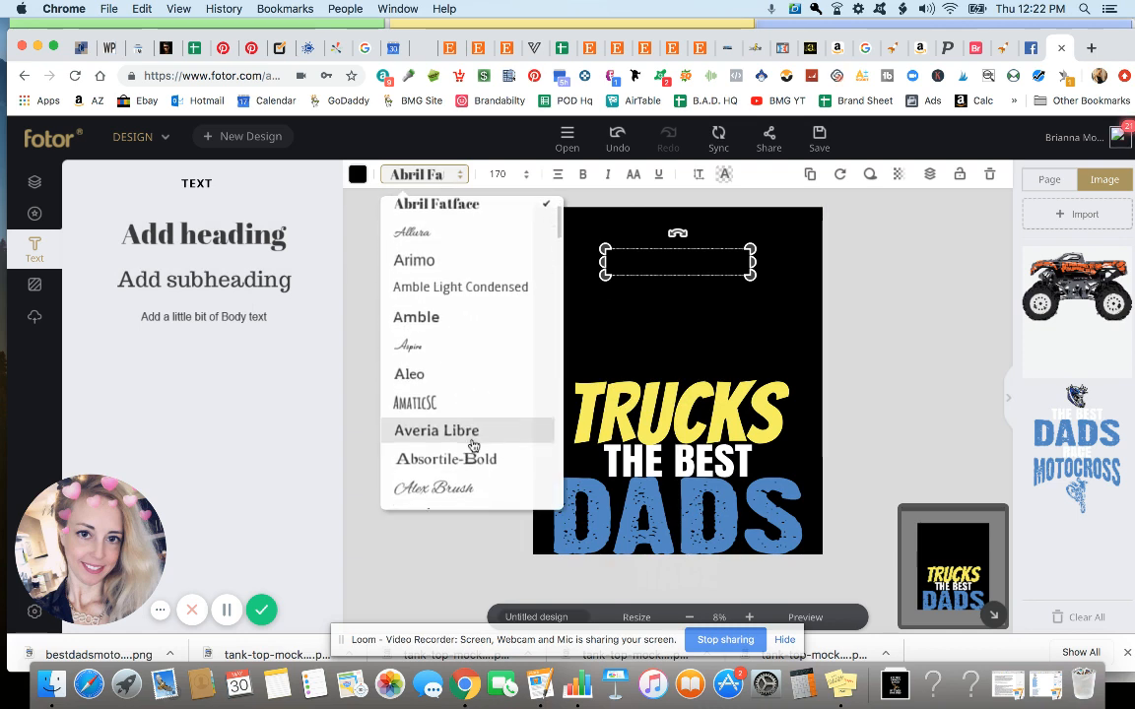
pyautogui.scroll(-1, 476, 460)
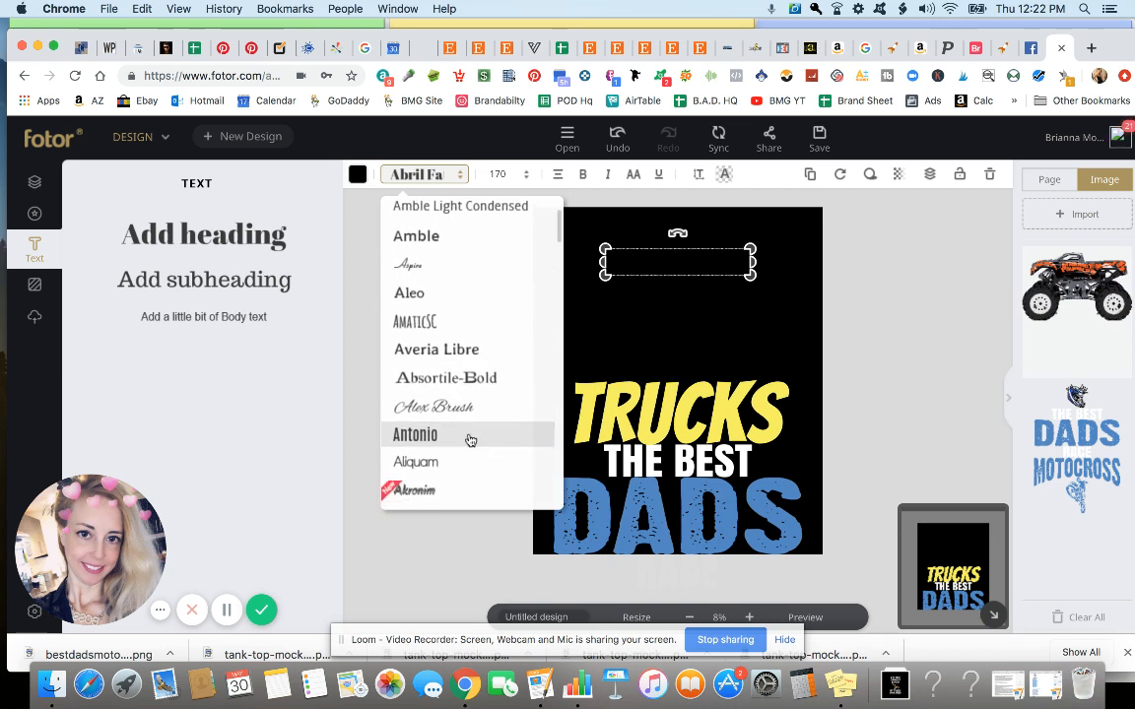
pyautogui.click(469, 438)
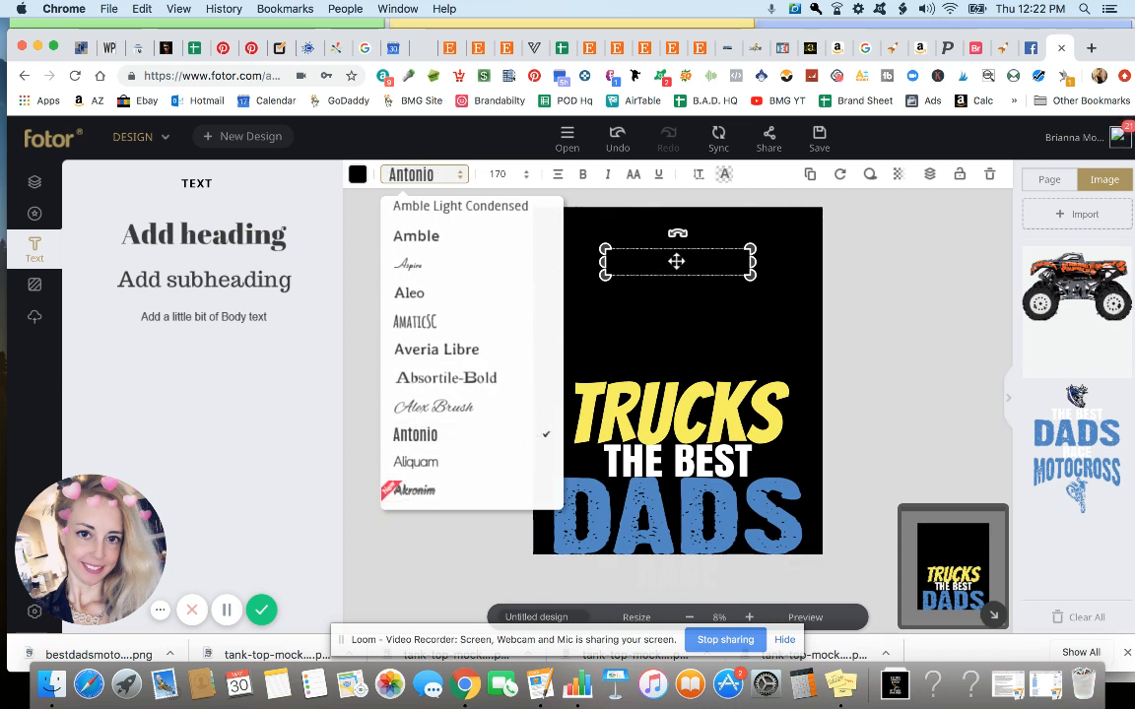
# Step: Make the new top heading a white THE BEST, enlarge it to size 302 and centre it horizontally
pyautogui.click(677, 261)
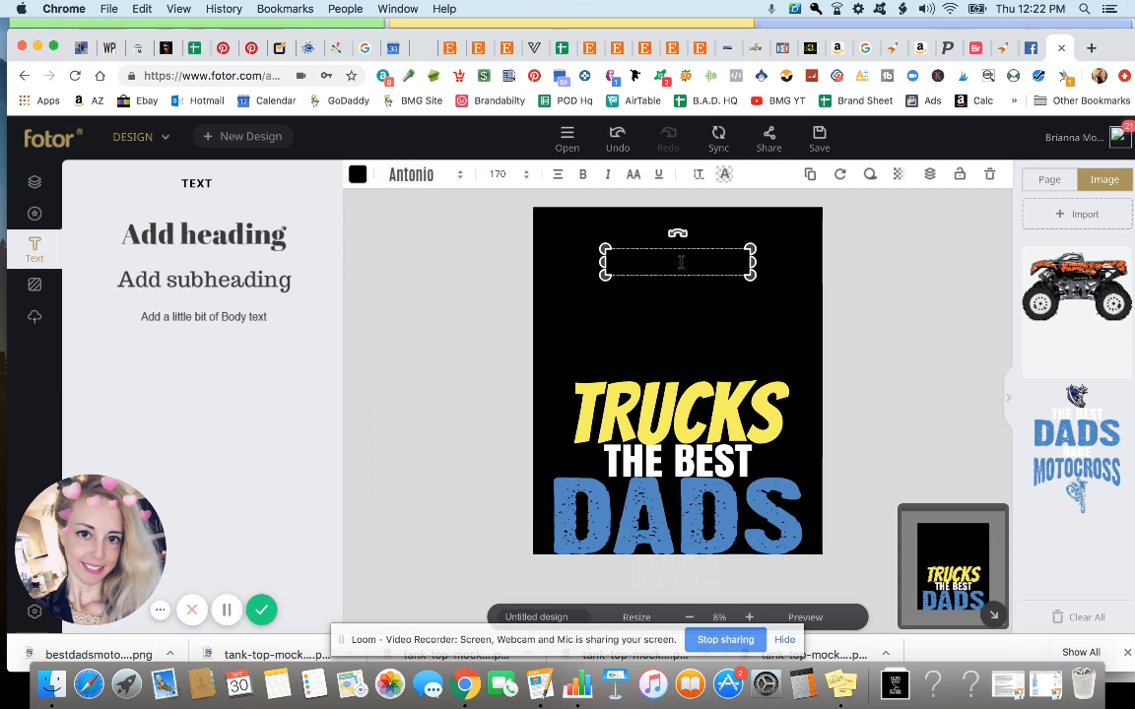
pyautogui.click(358, 175)
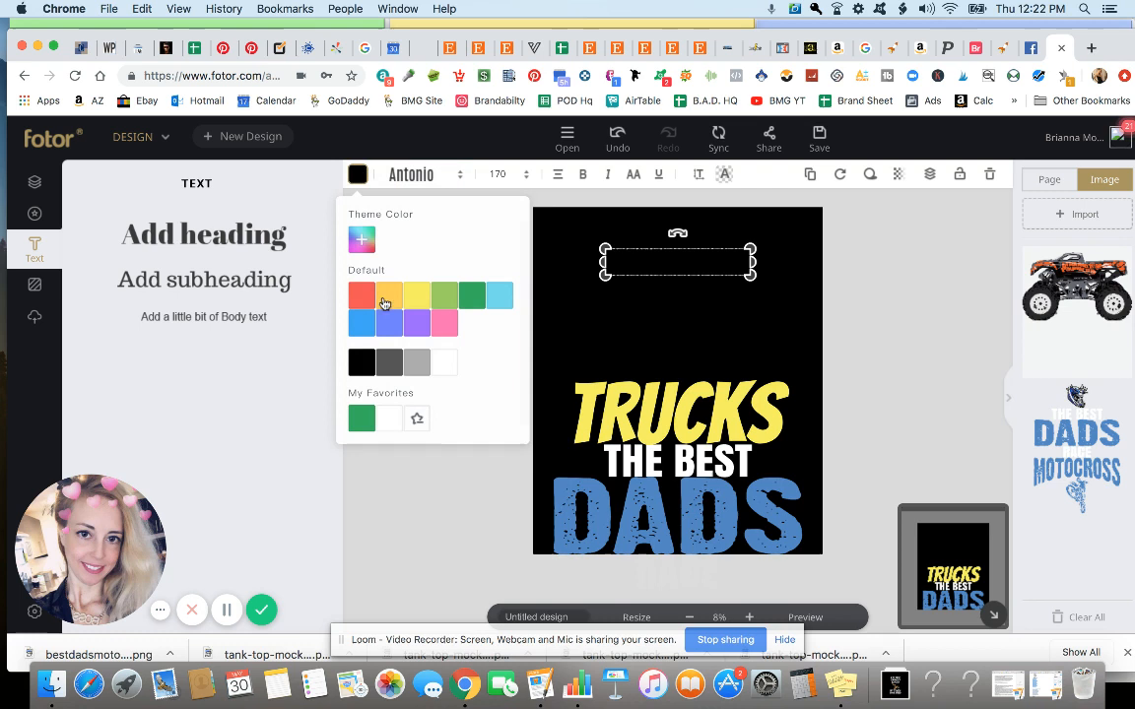
pyautogui.click(442, 365)
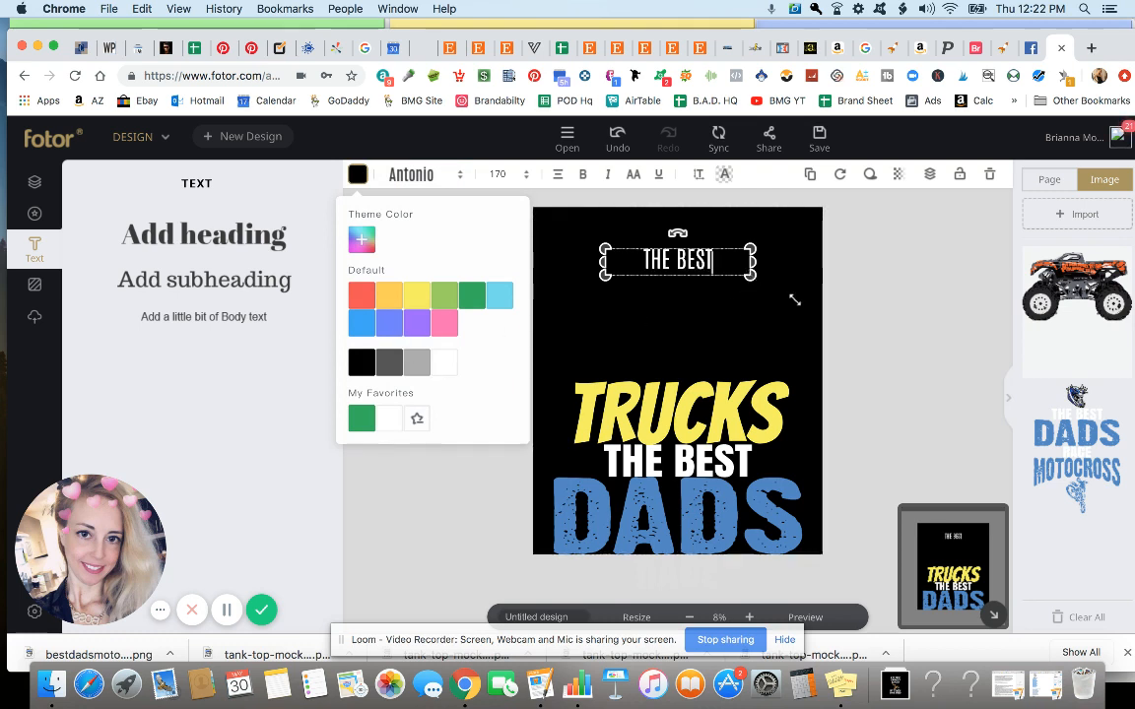
pyautogui.moveTo(750, 275); pyautogui.dragTo(716, 277)
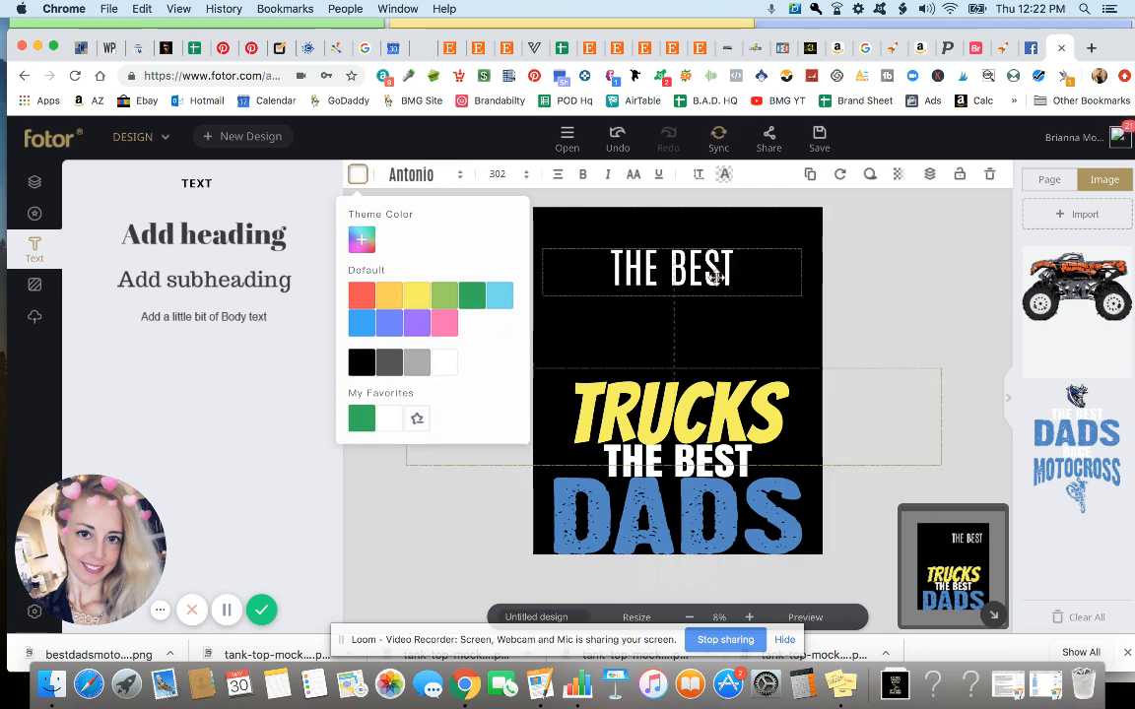
pyautogui.click(761, 378)
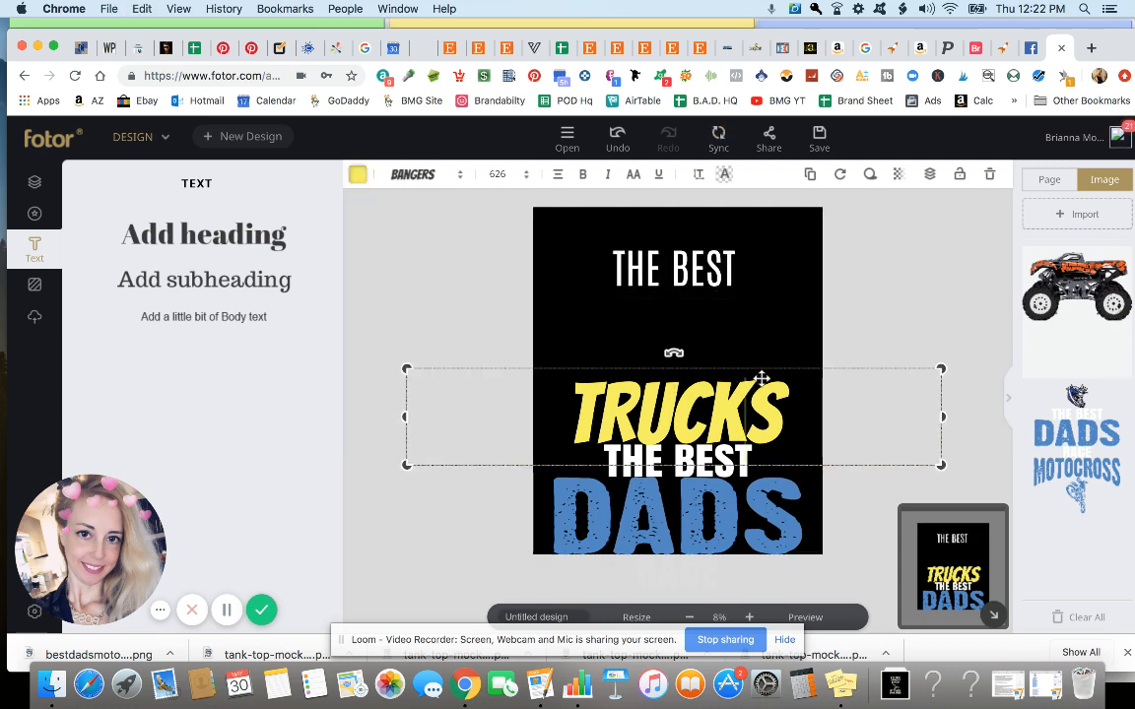
pyautogui.press('super+v')
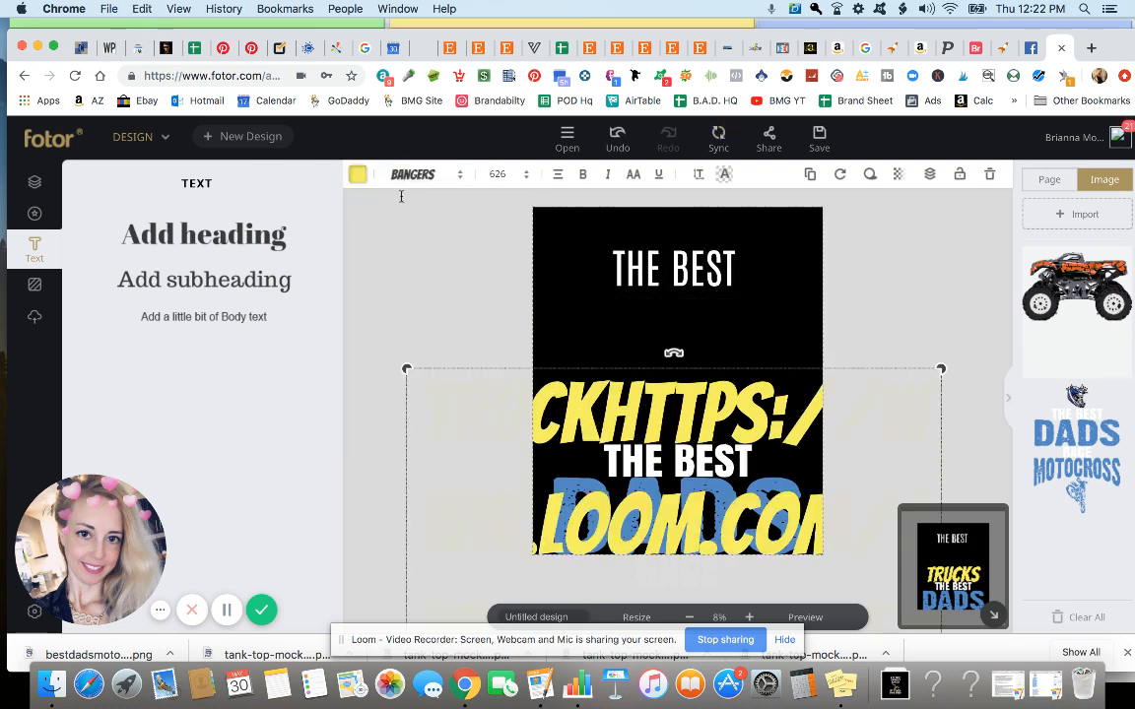
pyautogui.click(617, 138)
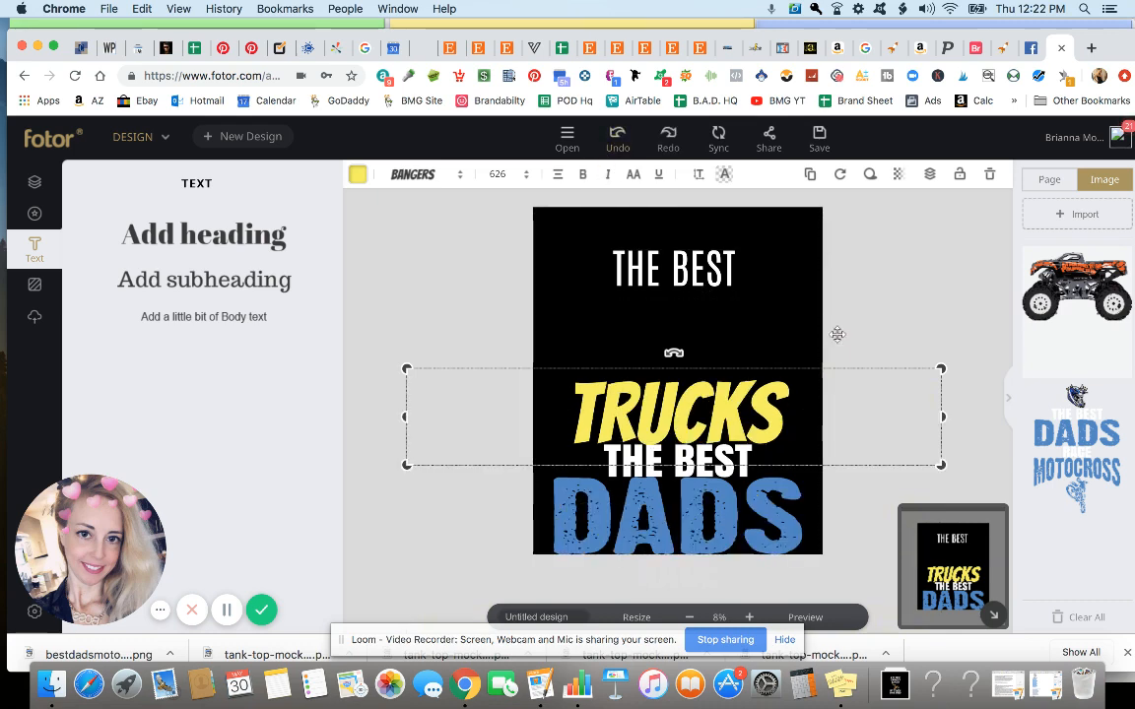
pyautogui.click(387, 266)
# Step: Add a heading between THE BEST and TRUCKS, colour it yellow and replace its text with DADS
pyautogui.click(252, 228)
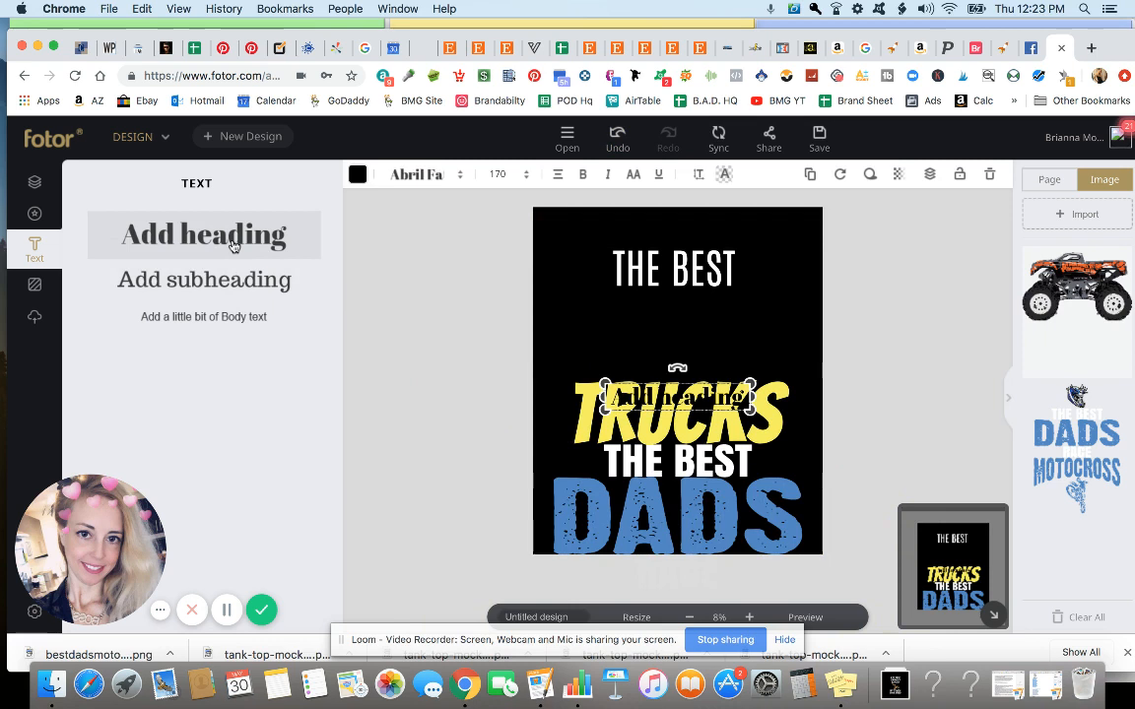
pyautogui.click(233, 247)
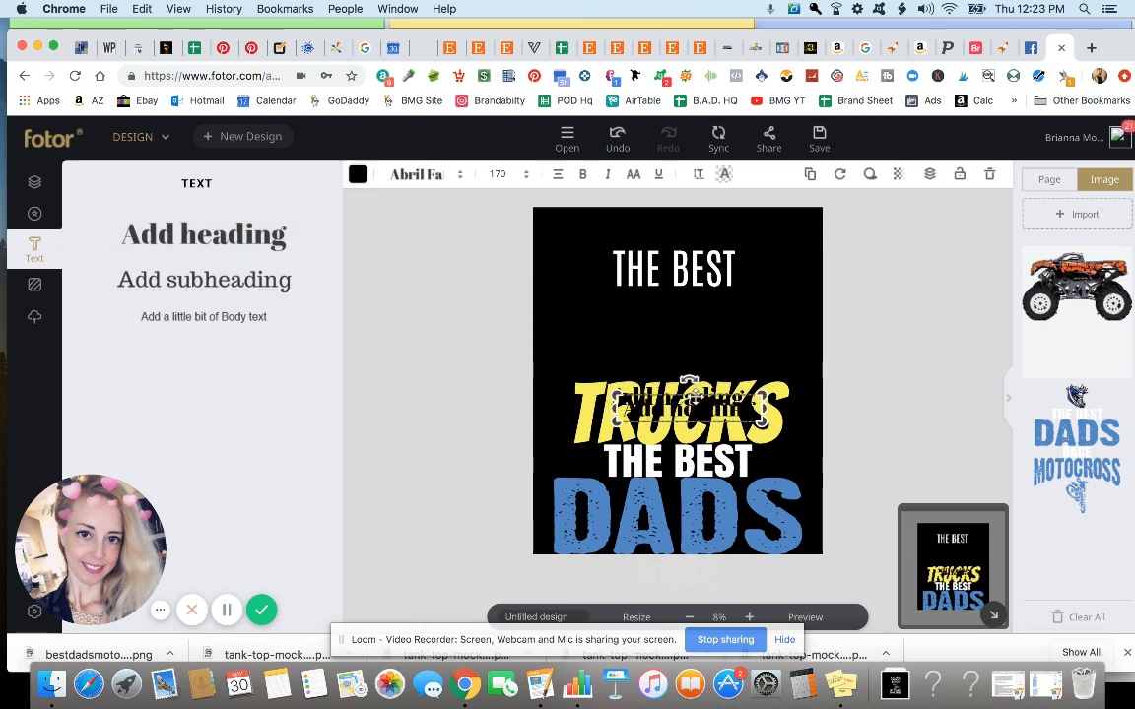
pyautogui.press('BackSpace')
pyautogui.moveTo(683, 405); pyautogui.dragTo(681, 332)
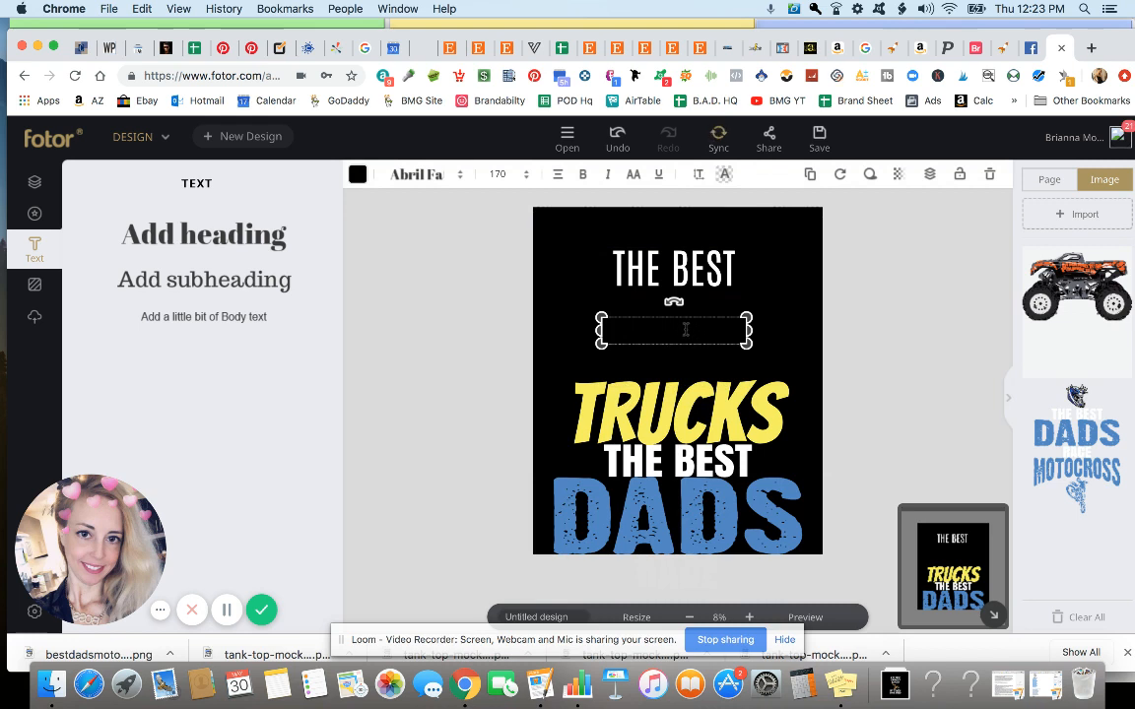
pyautogui.click(358, 175)
pyautogui.write('DADS')
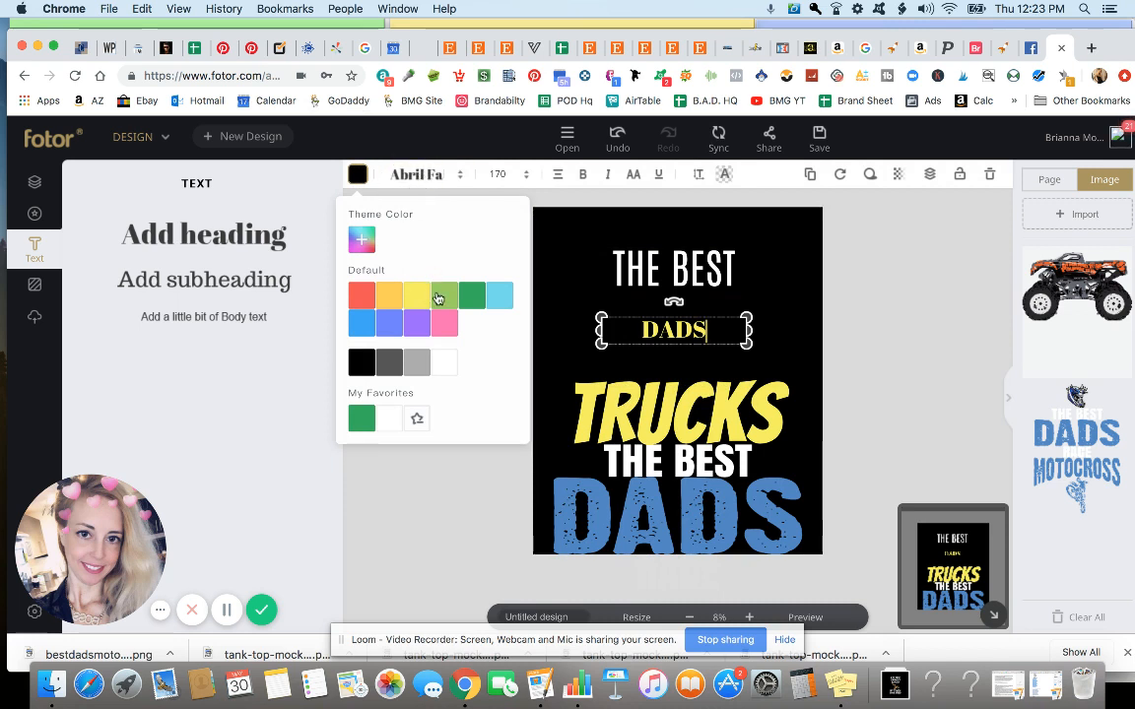
# Step: Set the yellow DADS heading in Bangers, enlarge it to size 423 and centre it directly beneath the upper THE BEST
pyautogui.click(420, 176)
pyautogui.scroll(-5, 443, 298)
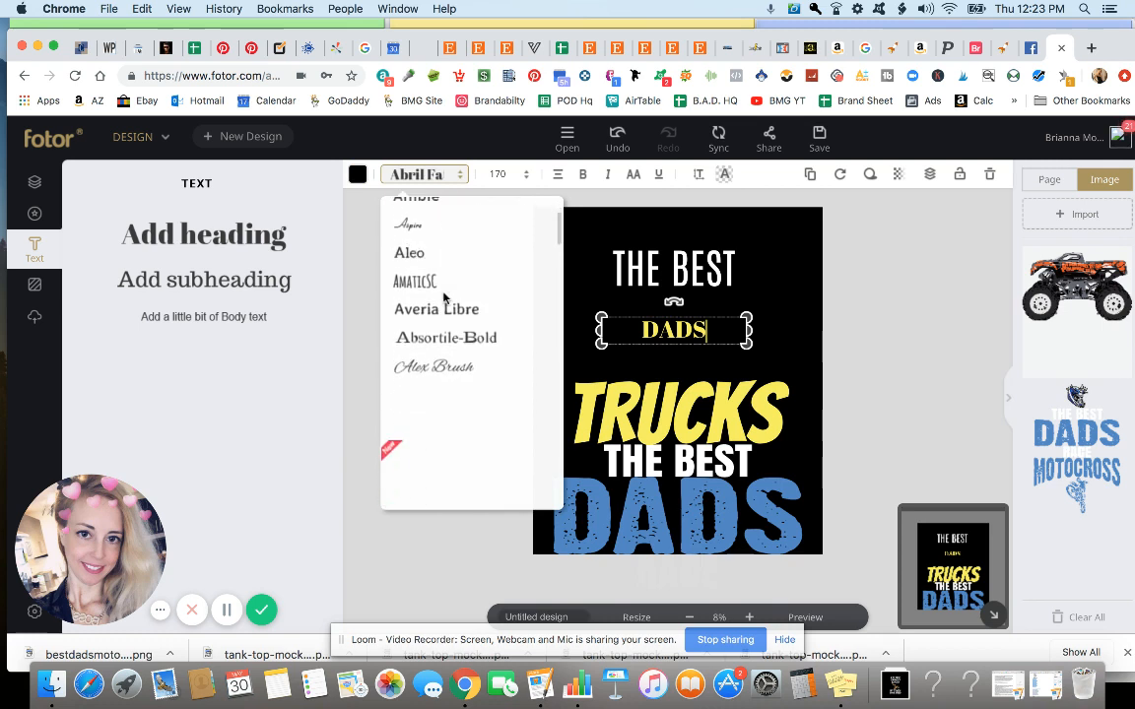
pyautogui.scroll(-3, 444, 325)
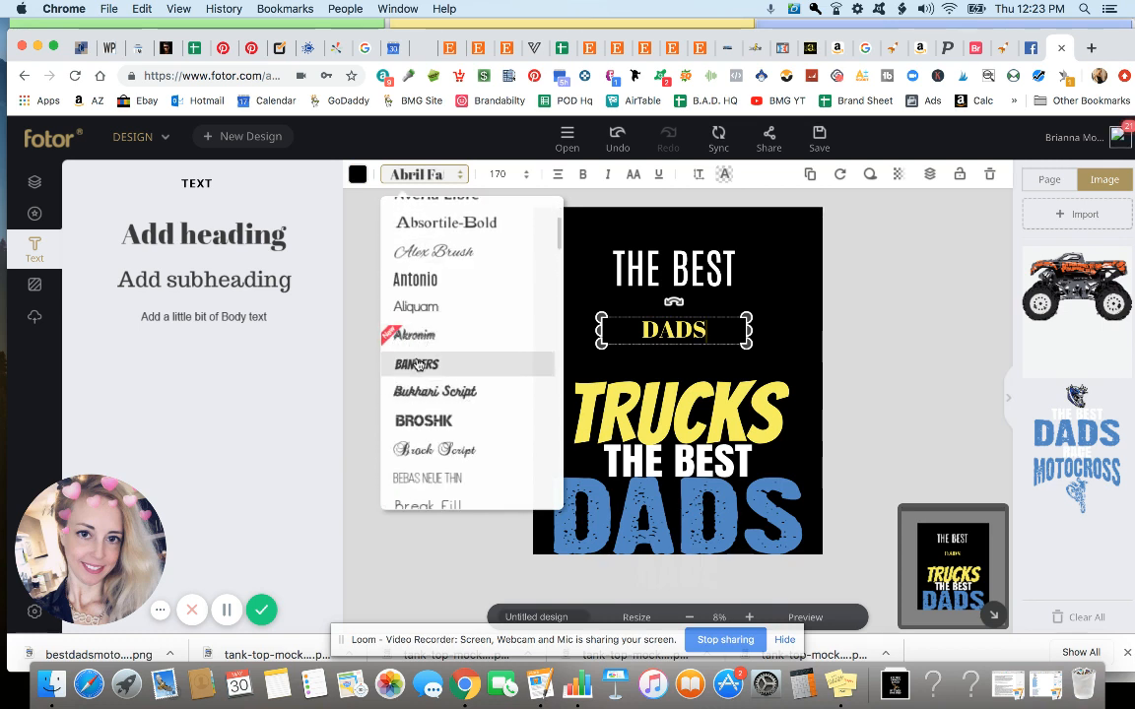
pyautogui.click(414, 364)
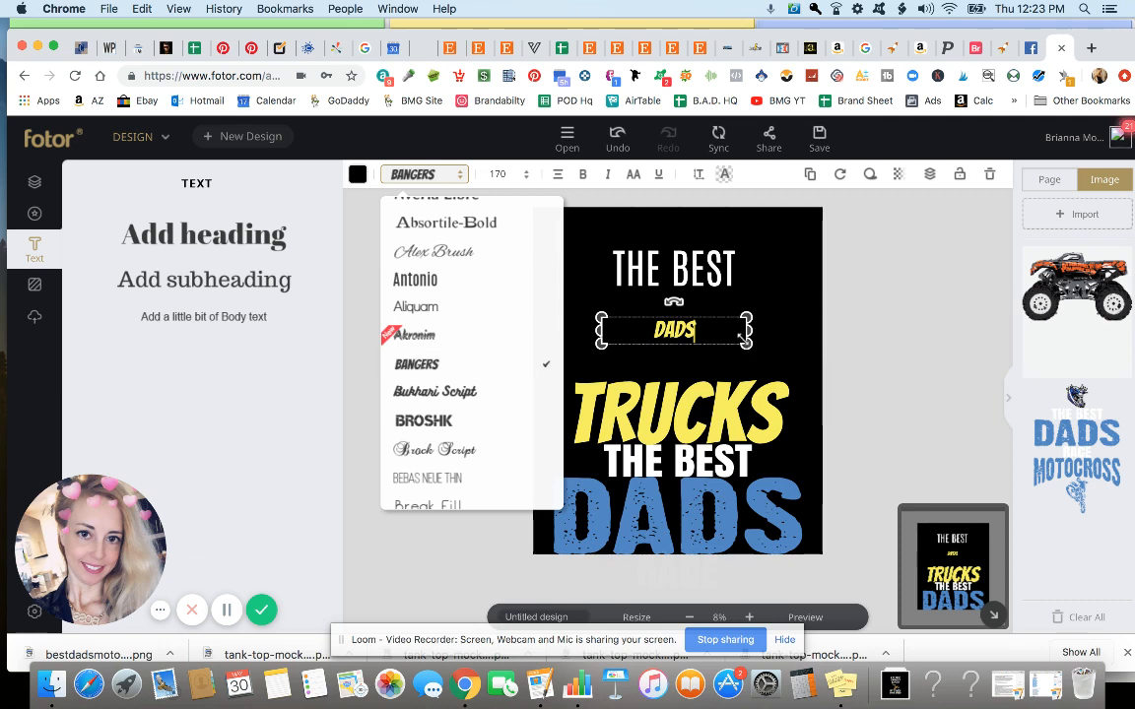
pyautogui.moveTo(743, 337); pyautogui.dragTo(910, 434)
pyautogui.moveTo(783, 354); pyautogui.dragTo(676, 326)
# Step: Reduce the upper THE BEST heading to size 256 and centre it just above the yellow DADS
pyautogui.click(736, 272)
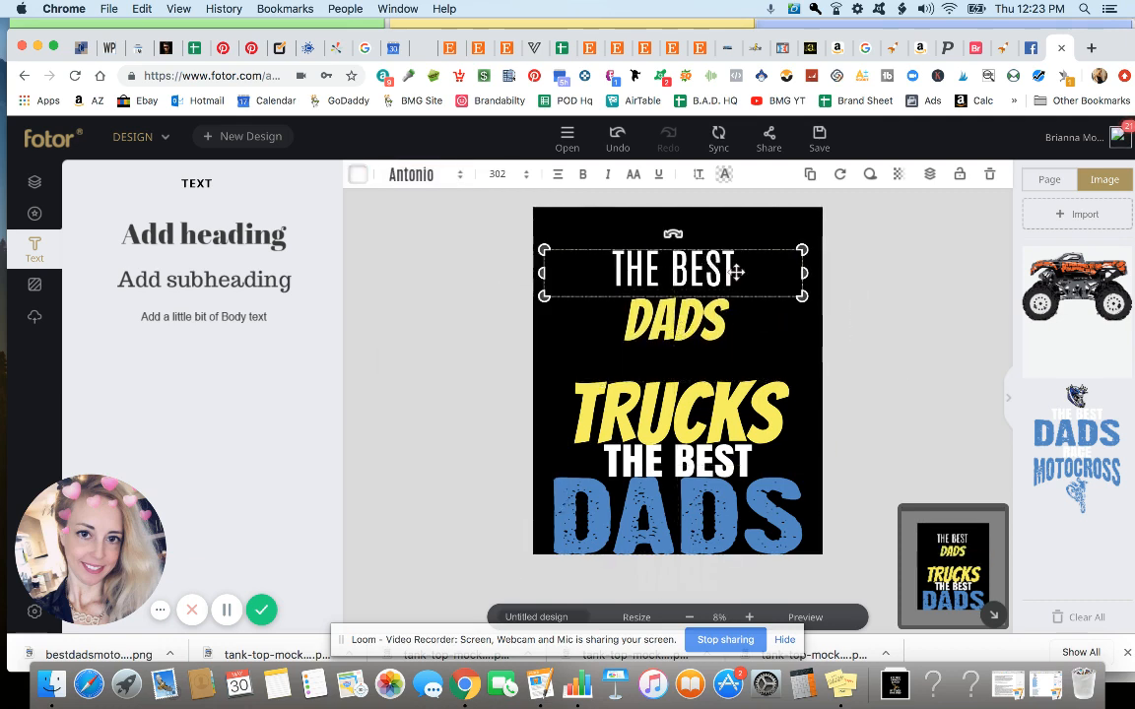
pyautogui.moveTo(790, 293); pyautogui.dragTo(769, 276)
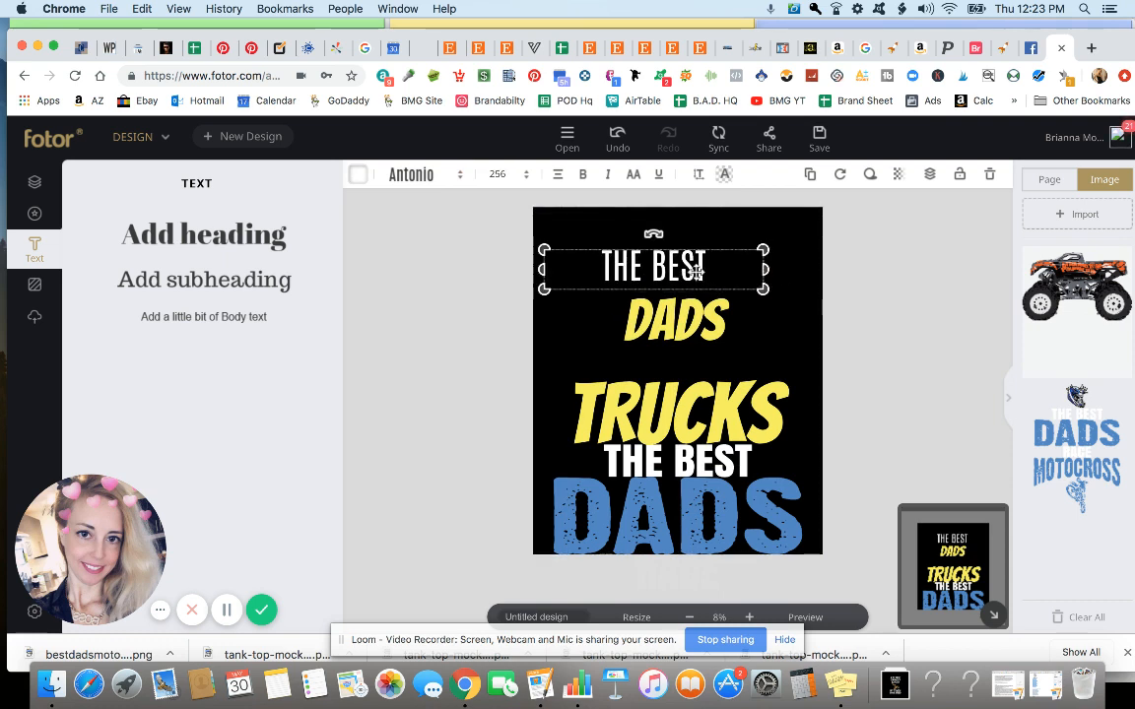
pyautogui.moveTo(693, 272); pyautogui.dragTo(712, 282)
# Step: Enlarge the yellow DADS heading to size 802 and move it to the centre between THE BEST and TRUCKS
pyautogui.click(734, 334)
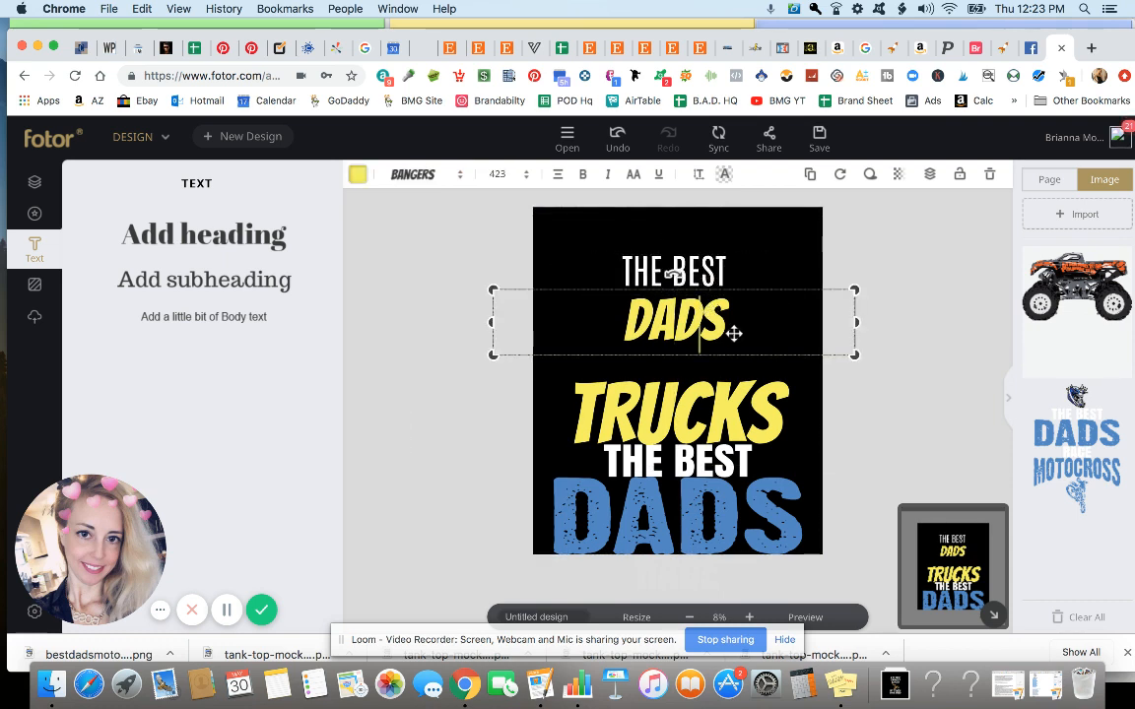
pyautogui.moveTo(856, 355); pyautogui.dragTo(1123, 409)
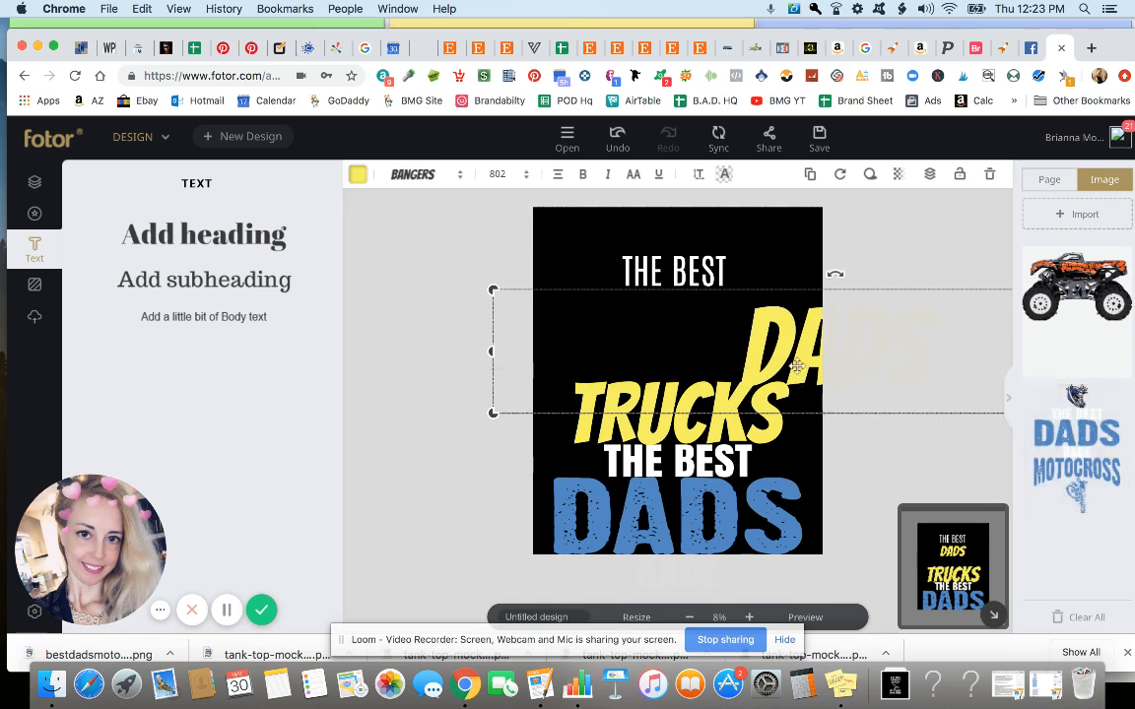
pyautogui.moveTo(789, 349); pyautogui.dragTo(651, 328)
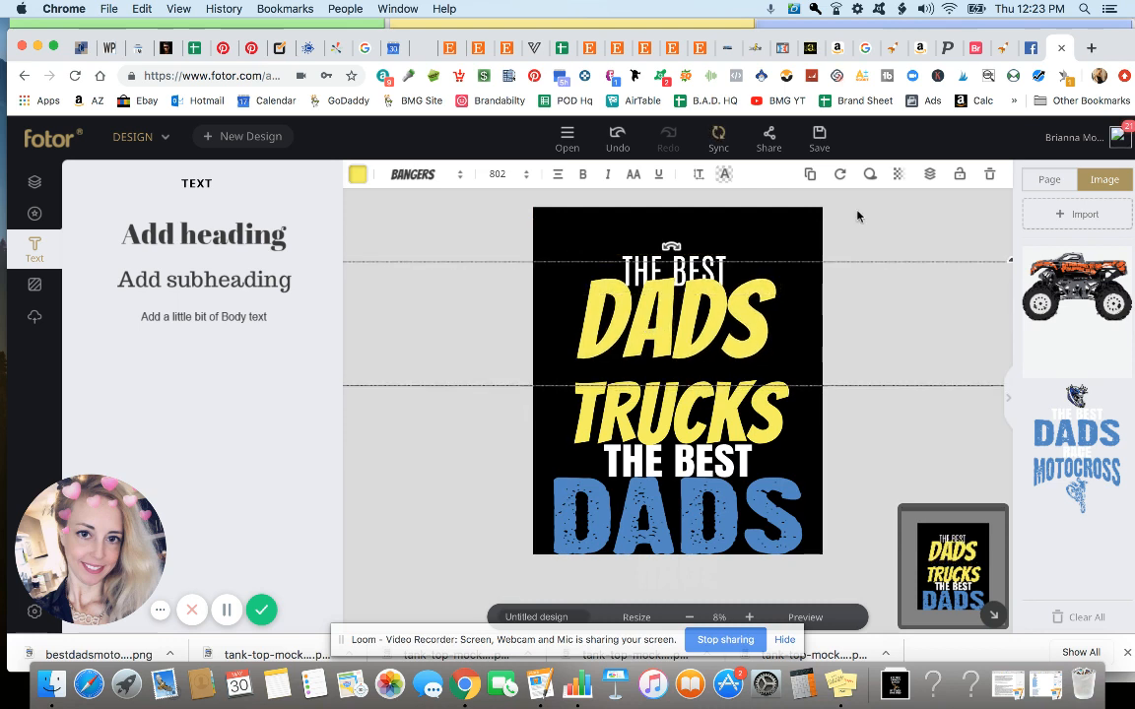
# Step: Move the yellow DADS heading down one layer so that it overlaps behind THE BEST
pyautogui.click(930, 175)
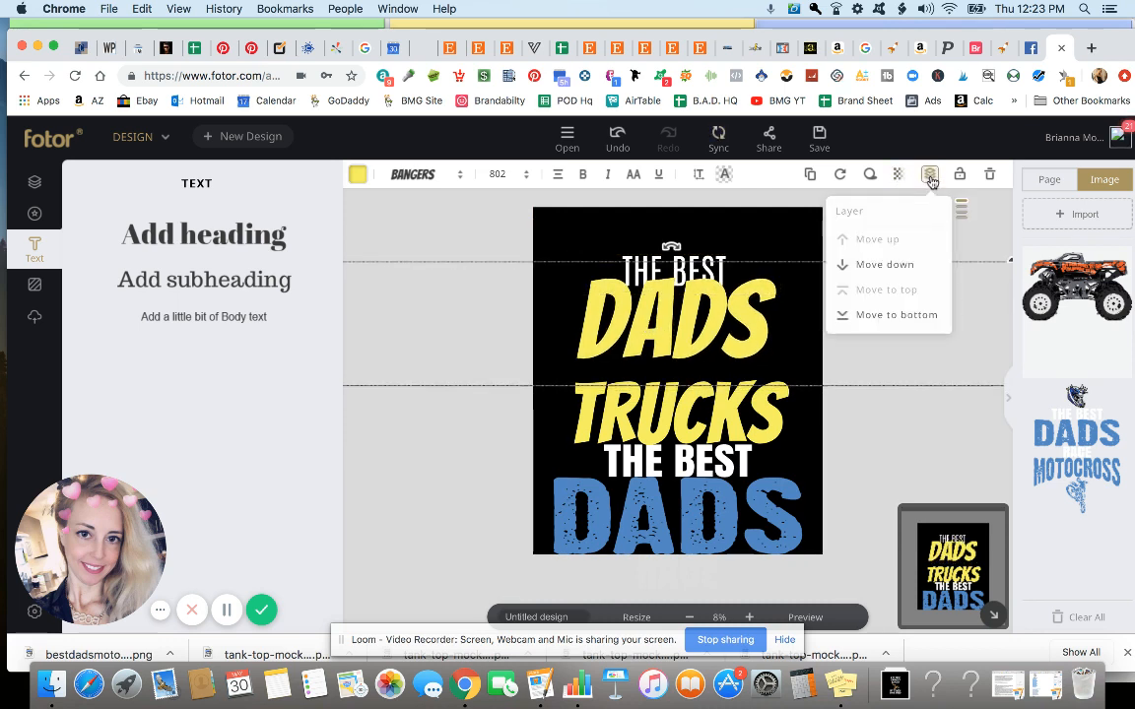
pyautogui.click(876, 266)
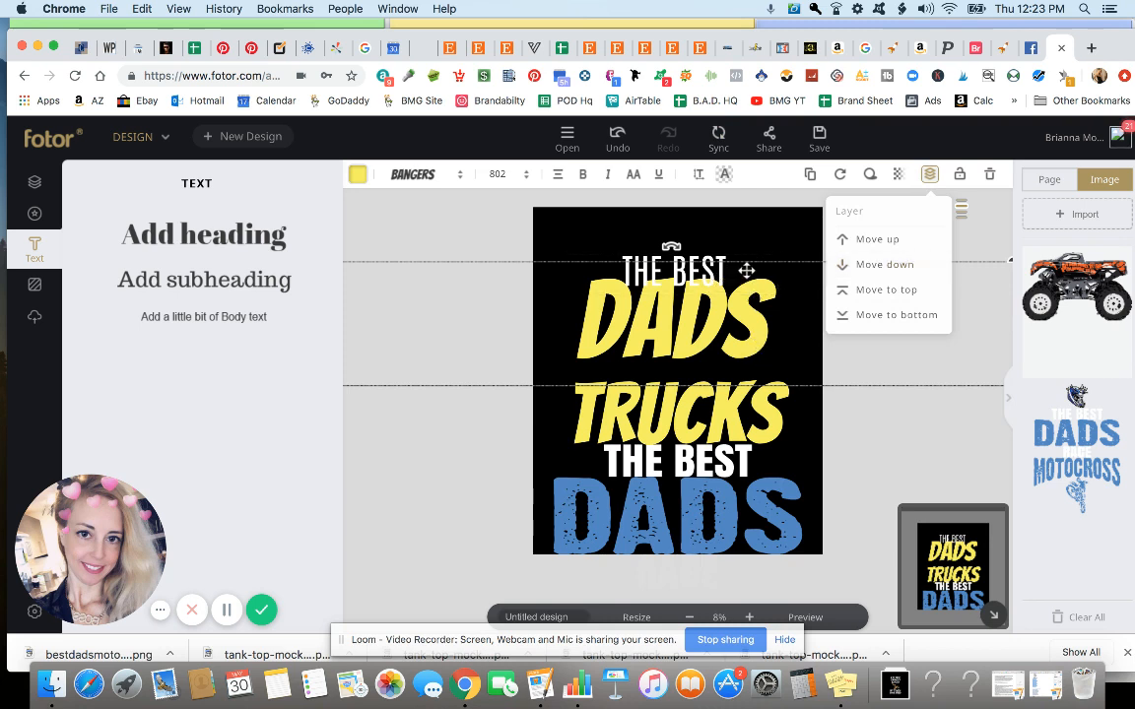
# Step: Recolour the upper THE BEST heading red and the DADS heading below it light blue
pyautogui.click(674, 274)
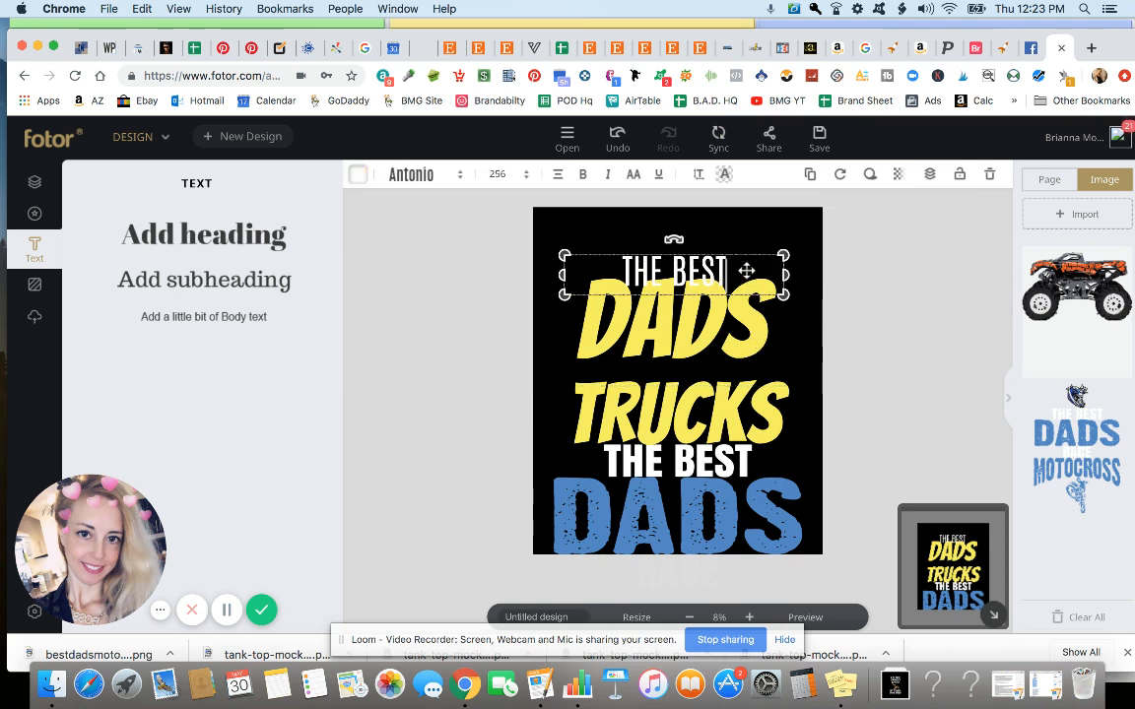
pyautogui.click(359, 175)
pyautogui.click(358, 298)
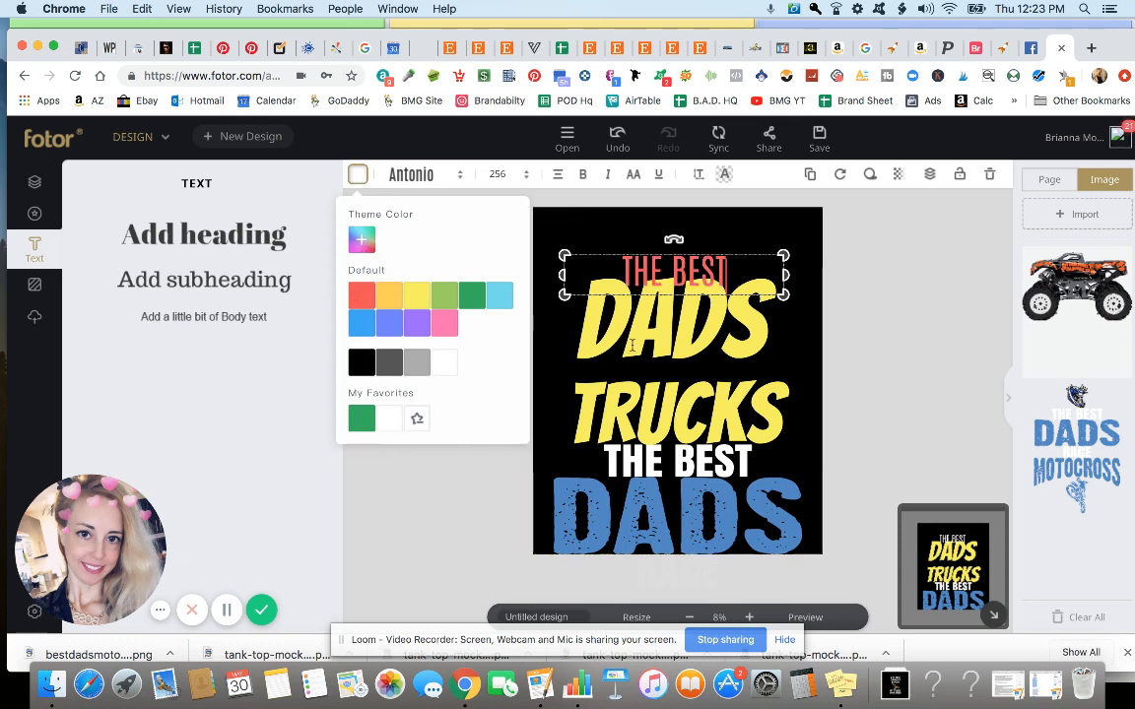
pyautogui.click(478, 277)
pyautogui.click(358, 177)
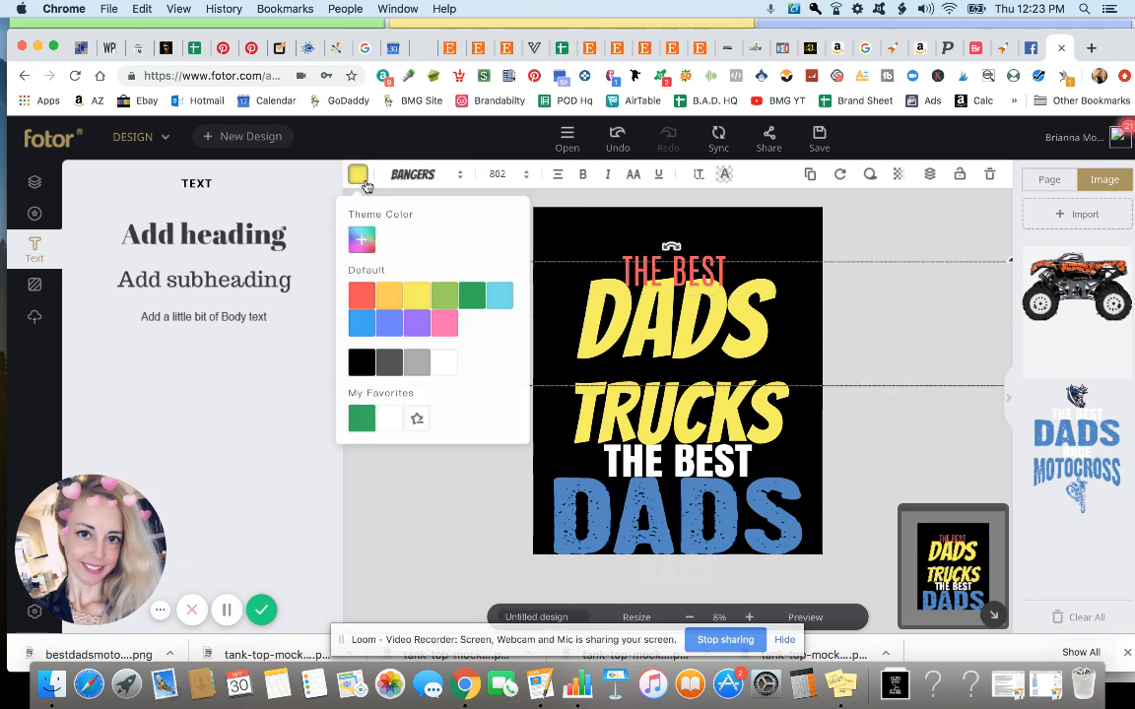
pyautogui.click(498, 296)
# Step: Delete the old motocross design from the artboard and move the TRUCKS heading down to leave a gap beneath DADS
pyautogui.click(679, 452)
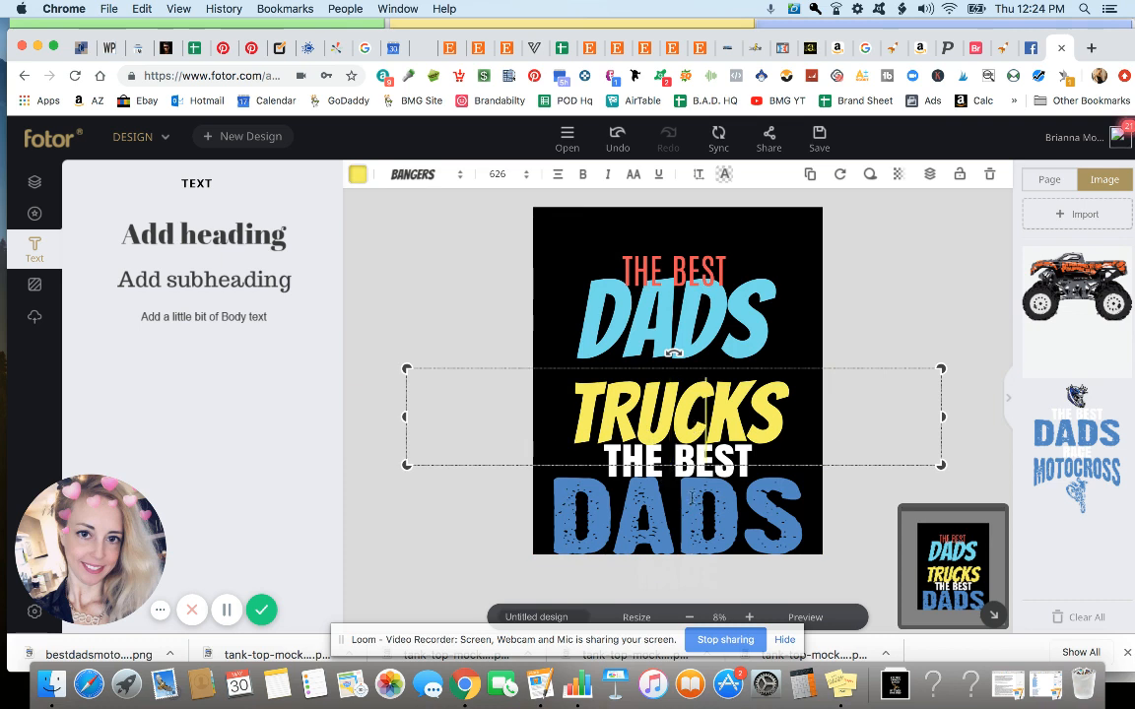
pyautogui.click(695, 498)
pyautogui.press('Delete')
pyautogui.click(687, 426)
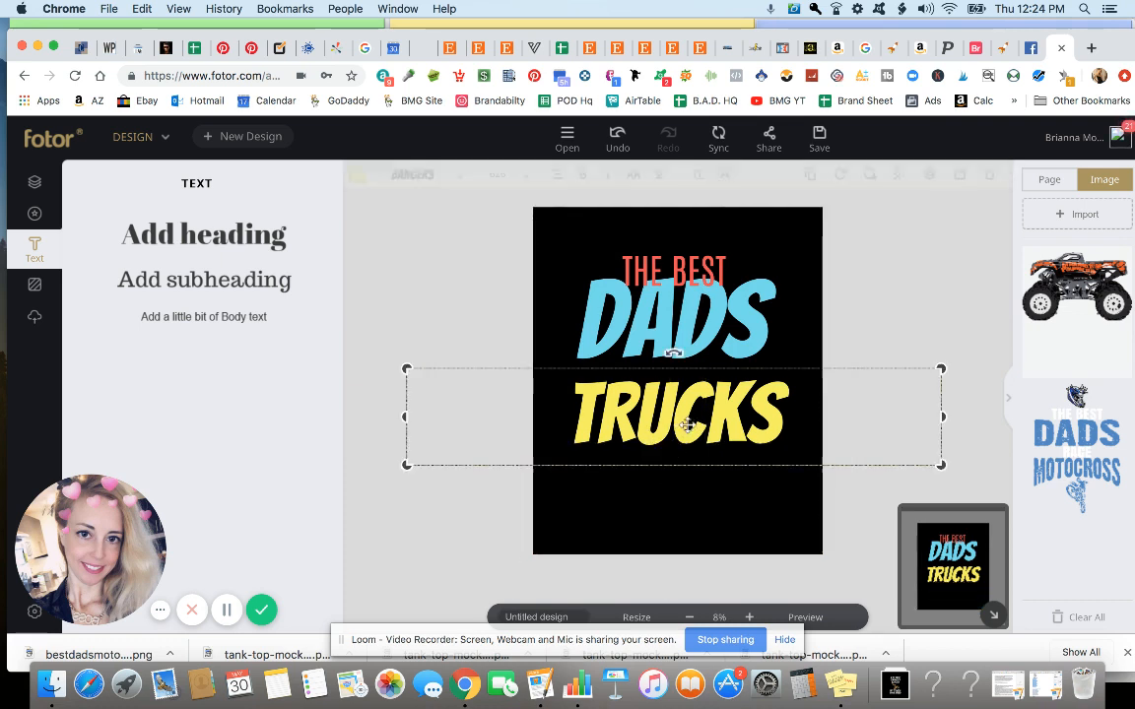
pyautogui.moveTo(686, 425); pyautogui.dragTo(686, 452)
# Step: Duplicate the THE BEST heading into the gap between DADS and TRUCKS and replace the copy's text with DRIVE
pyautogui.click(692, 258)
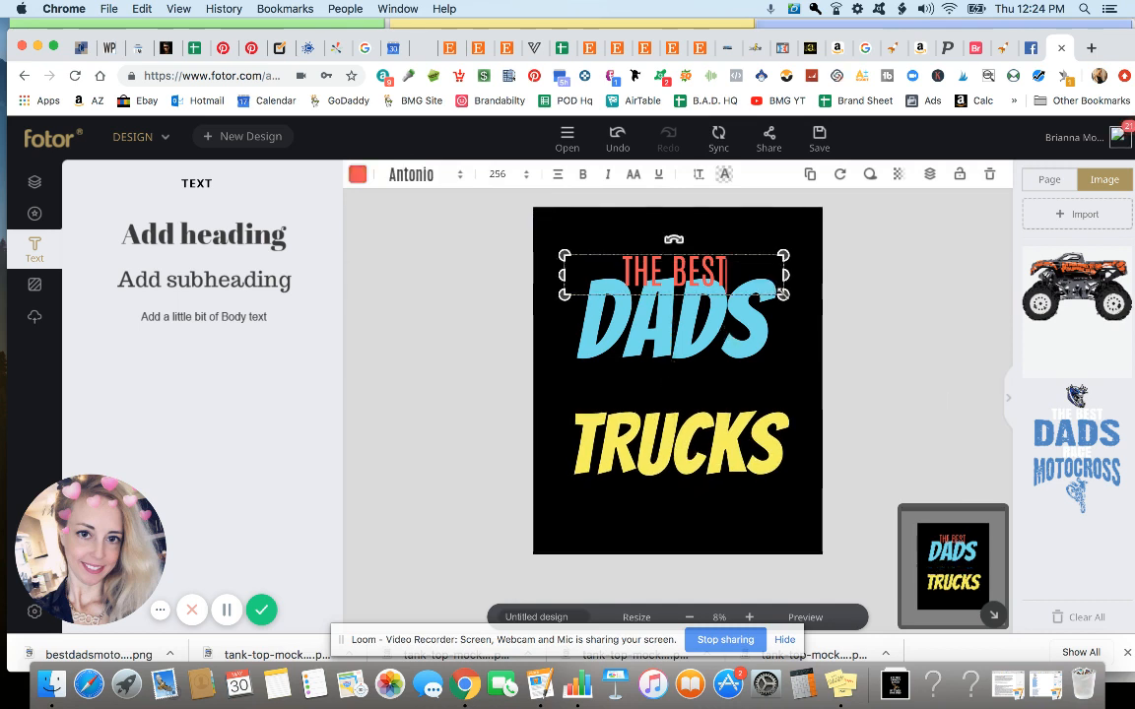
pyautogui.moveTo(692, 258); pyautogui.dragTo(699, 385)
pyautogui.write('DRIVE')
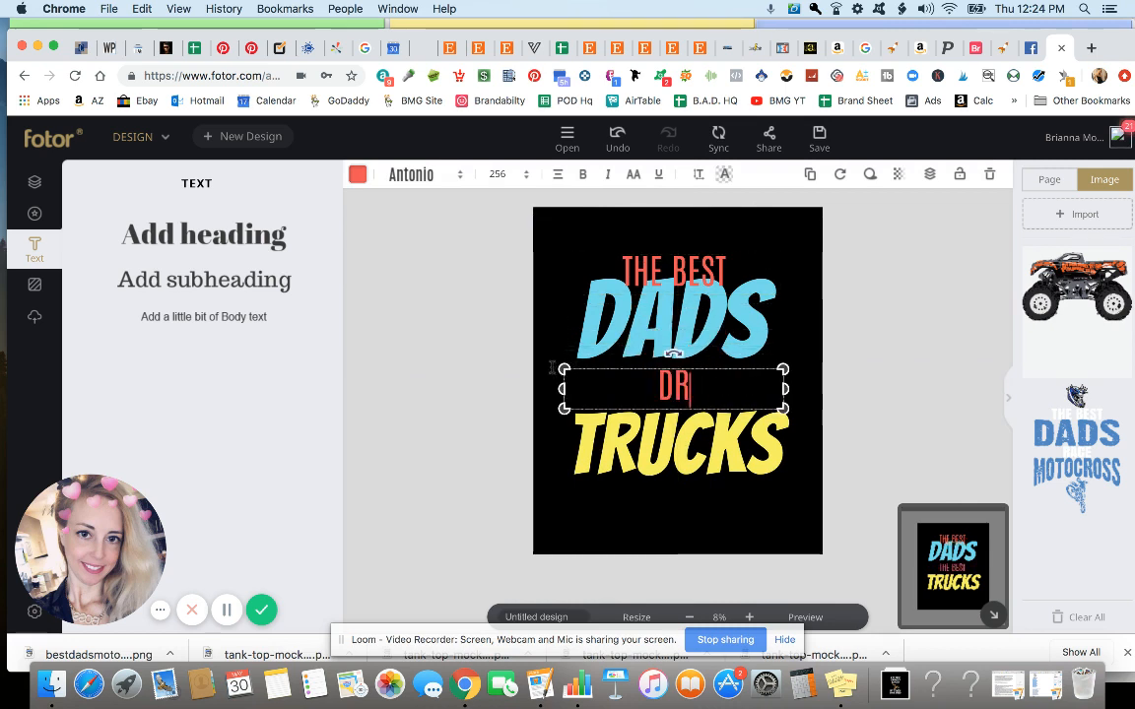
# Step: Recolour the TRUCKS heading light blue to match DADS
pyautogui.click(644, 459)
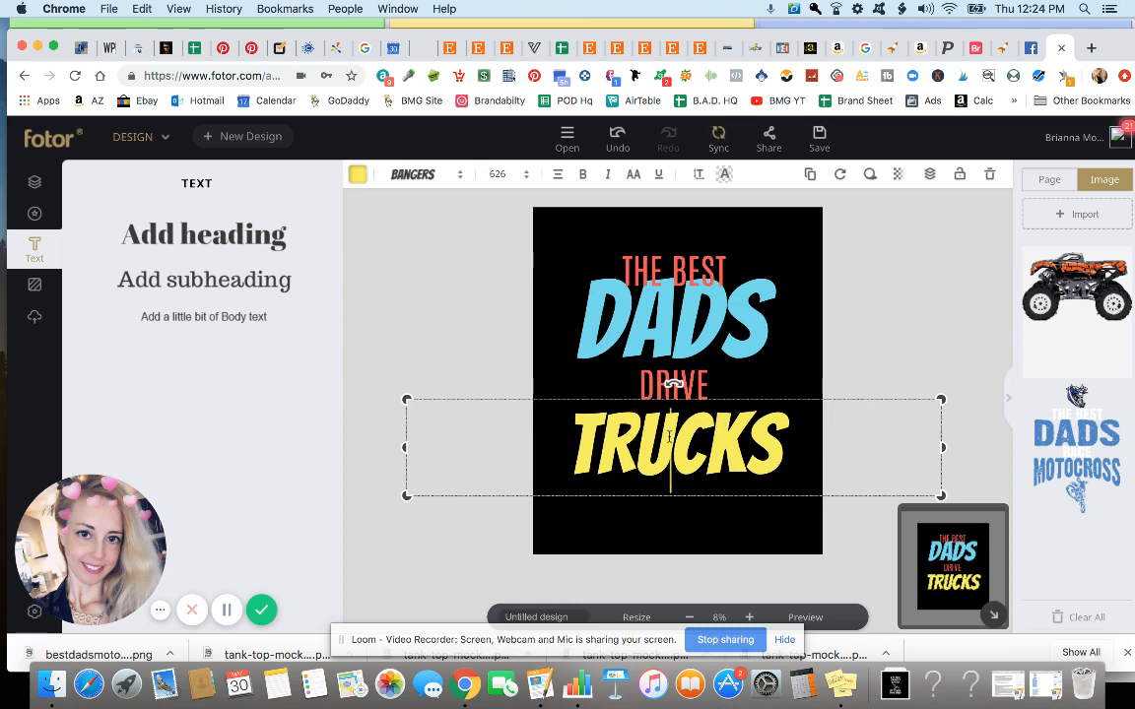
pyautogui.doubleClick(666, 428)
pyautogui.click(358, 175)
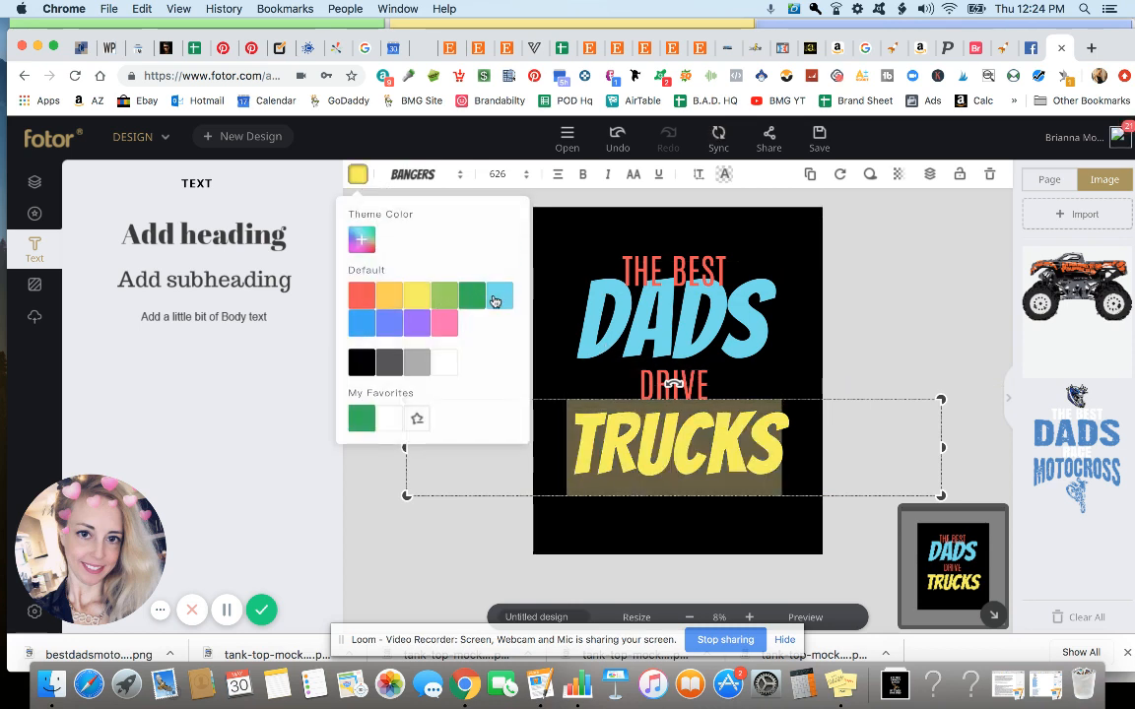
pyautogui.click(498, 296)
# Step: Recolour the THE BEST and DRIVE headings white
pyautogui.click(687, 270)
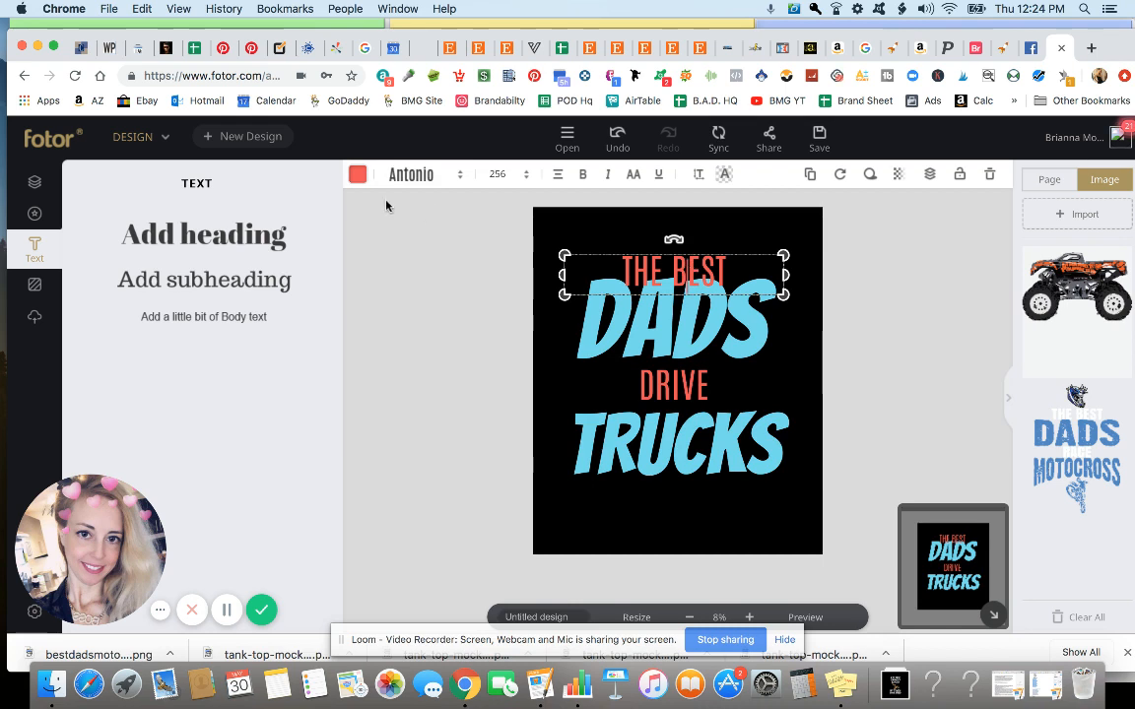
pyautogui.click(358, 175)
pyautogui.click(446, 363)
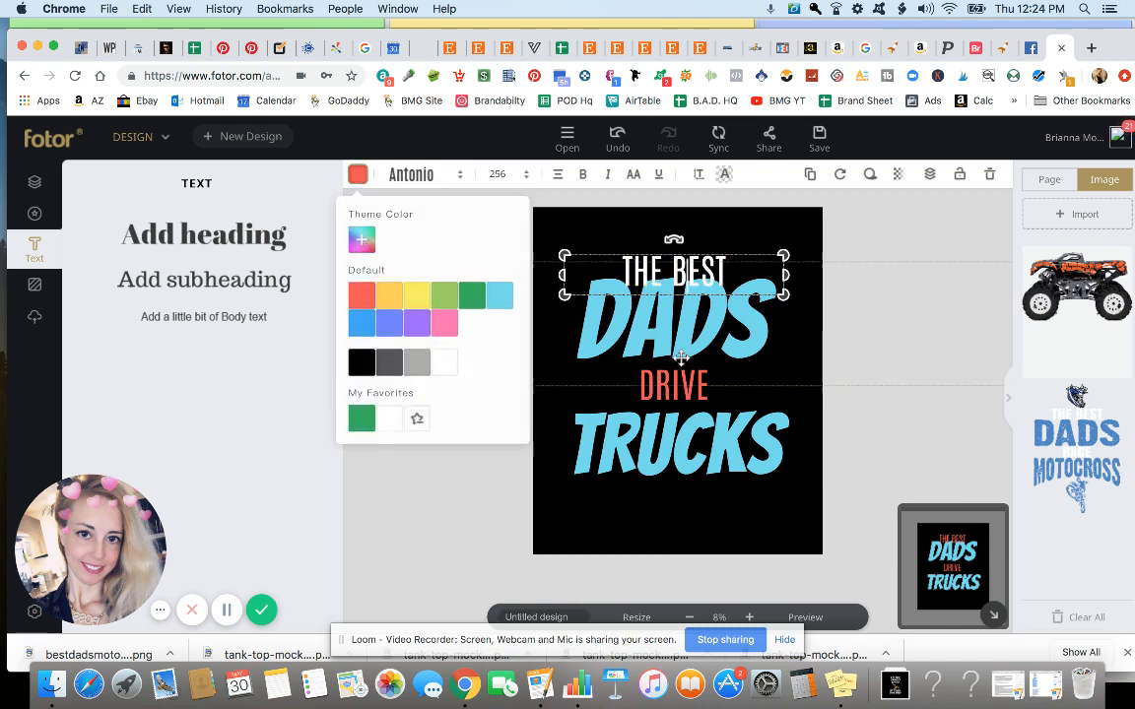
pyautogui.click(674, 384)
pyautogui.click(358, 175)
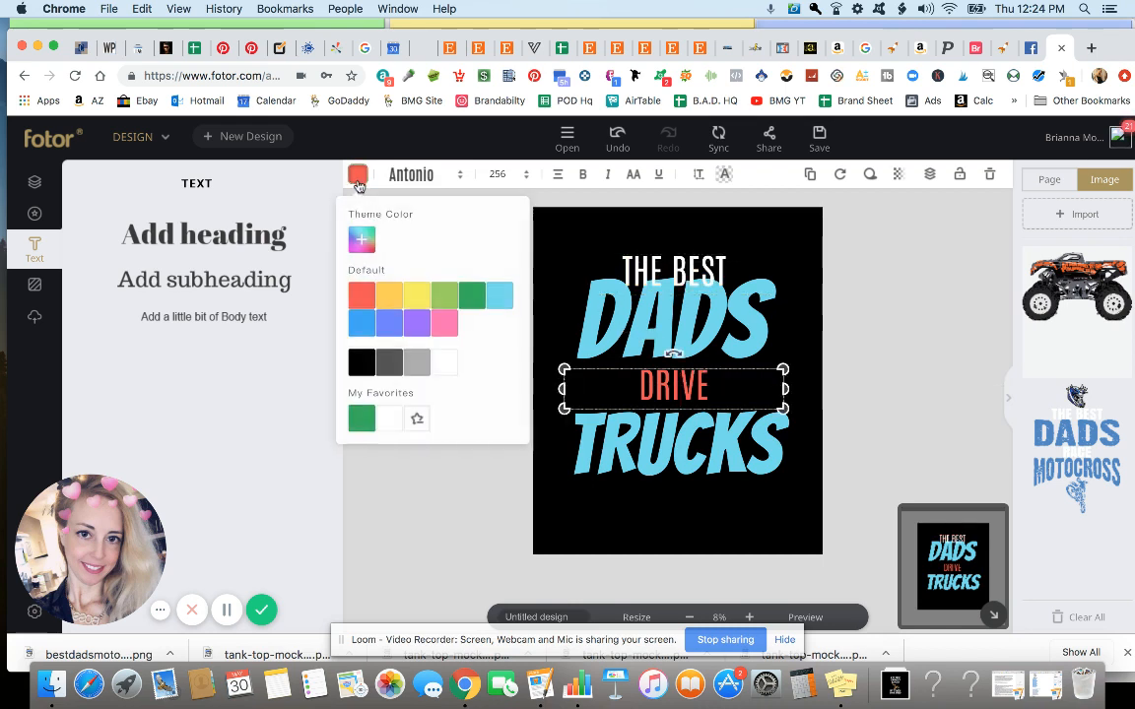
pyautogui.click(446, 362)
# Step: Enlarge THE BEST to size 323, centre it horizontally above DADS and make it bold
pyautogui.click(679, 270)
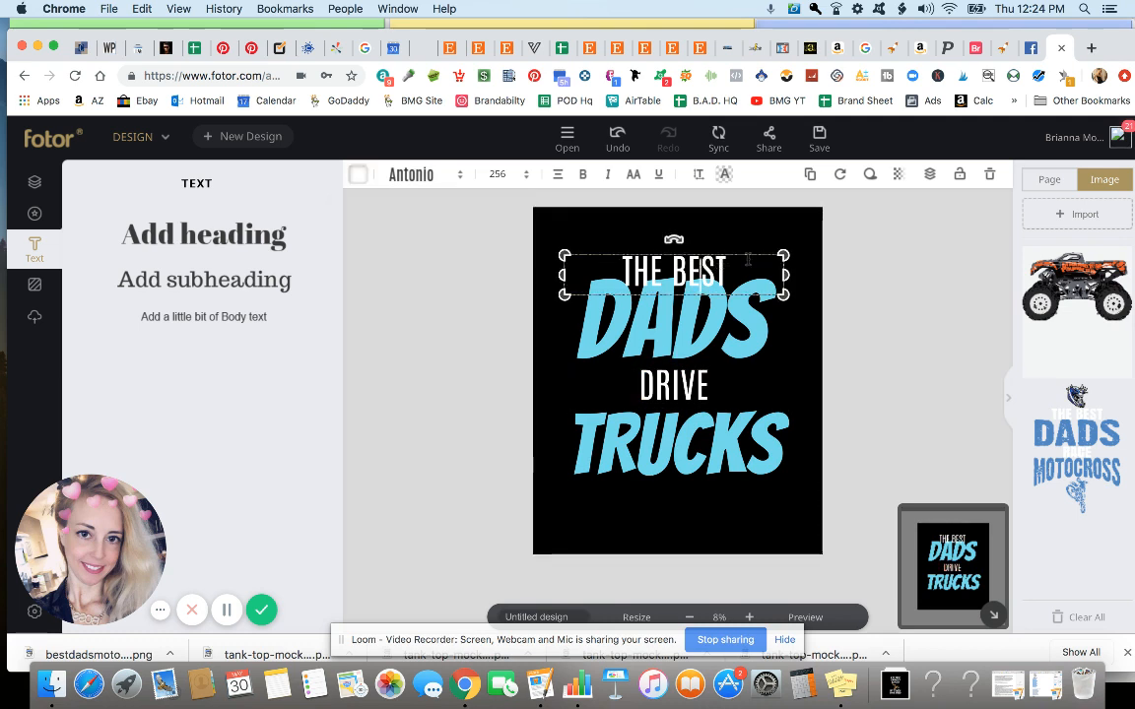
pyautogui.moveTo(787, 253); pyautogui.dragTo(835, 245)
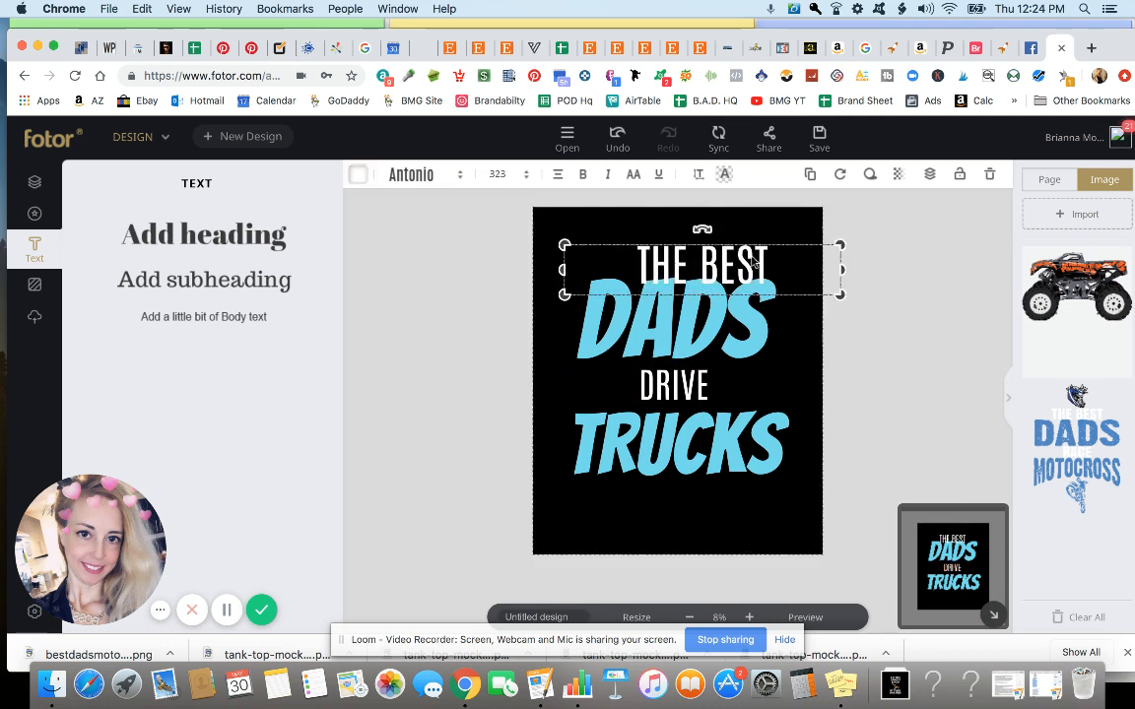
pyautogui.moveTo(738, 262); pyautogui.dragTo(712, 266)
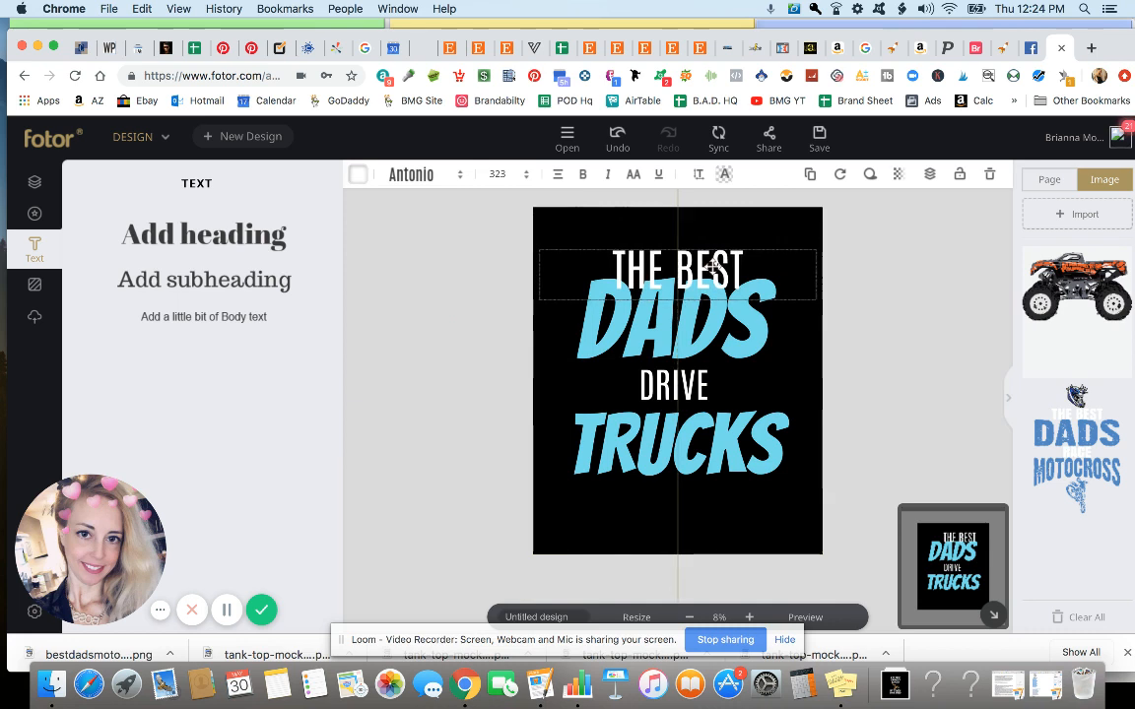
pyautogui.click(584, 174)
# Step: Make DRIVE bold and close the gaps by moving it up against DADS and TRUCKS up beneath it
pyautogui.click(815, 378)
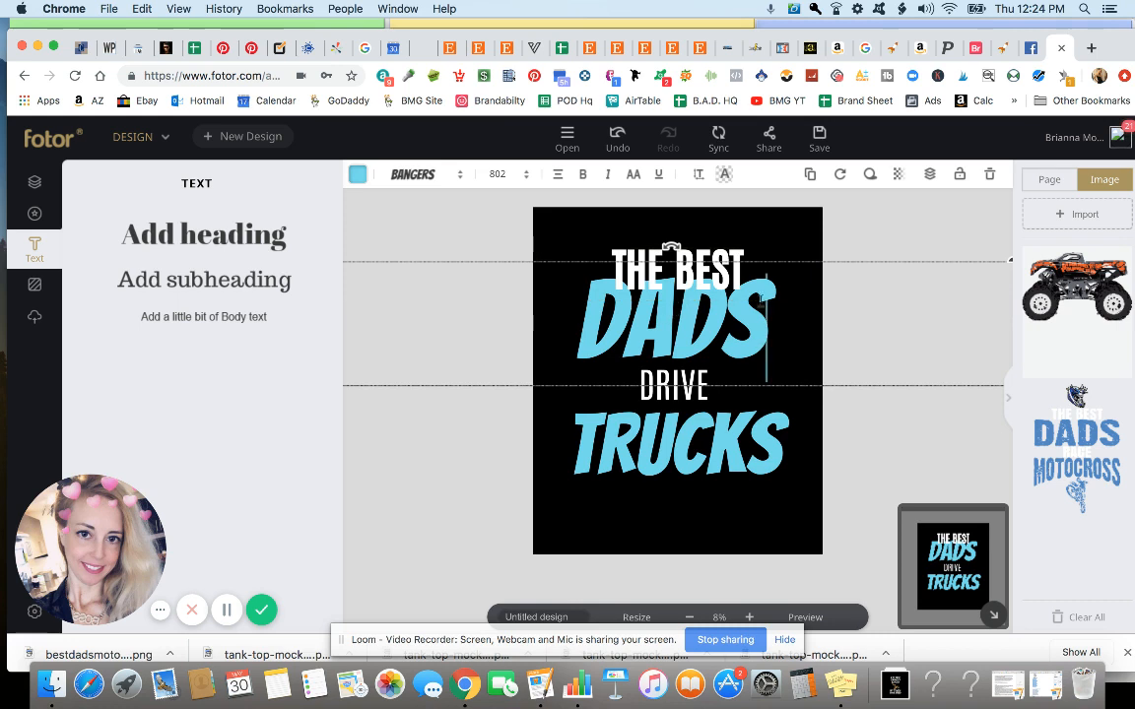
pyautogui.moveTo(697, 401); pyautogui.dragTo(685, 379)
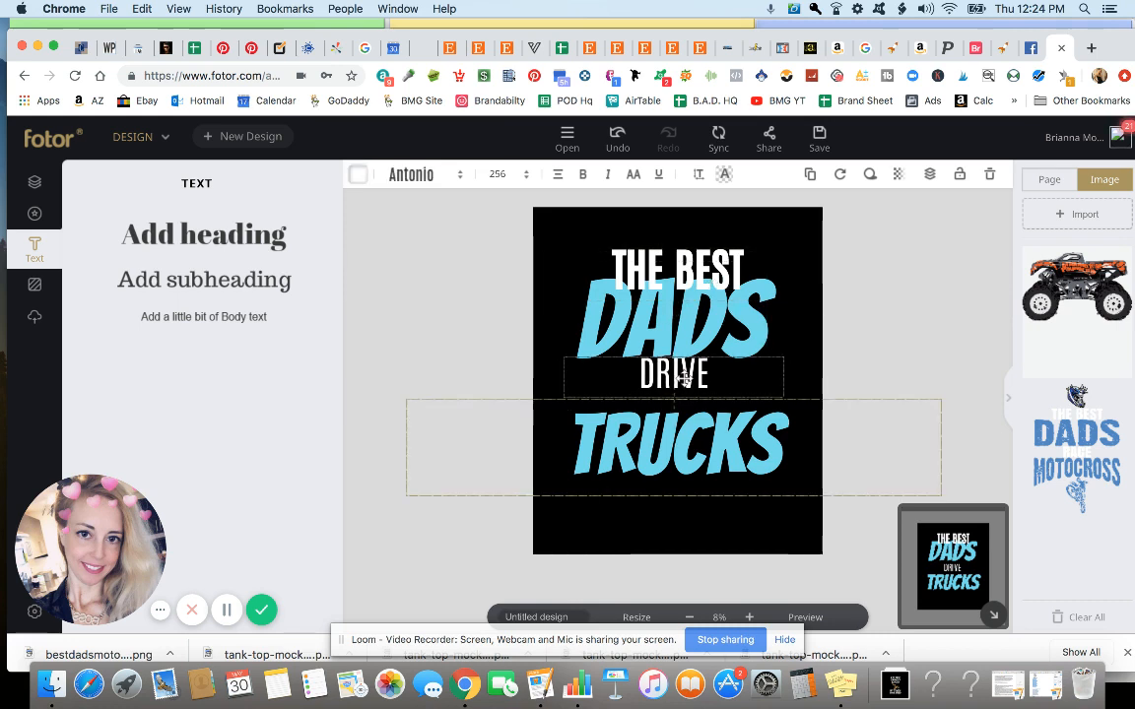
pyautogui.click(582, 174)
pyautogui.click(696, 414)
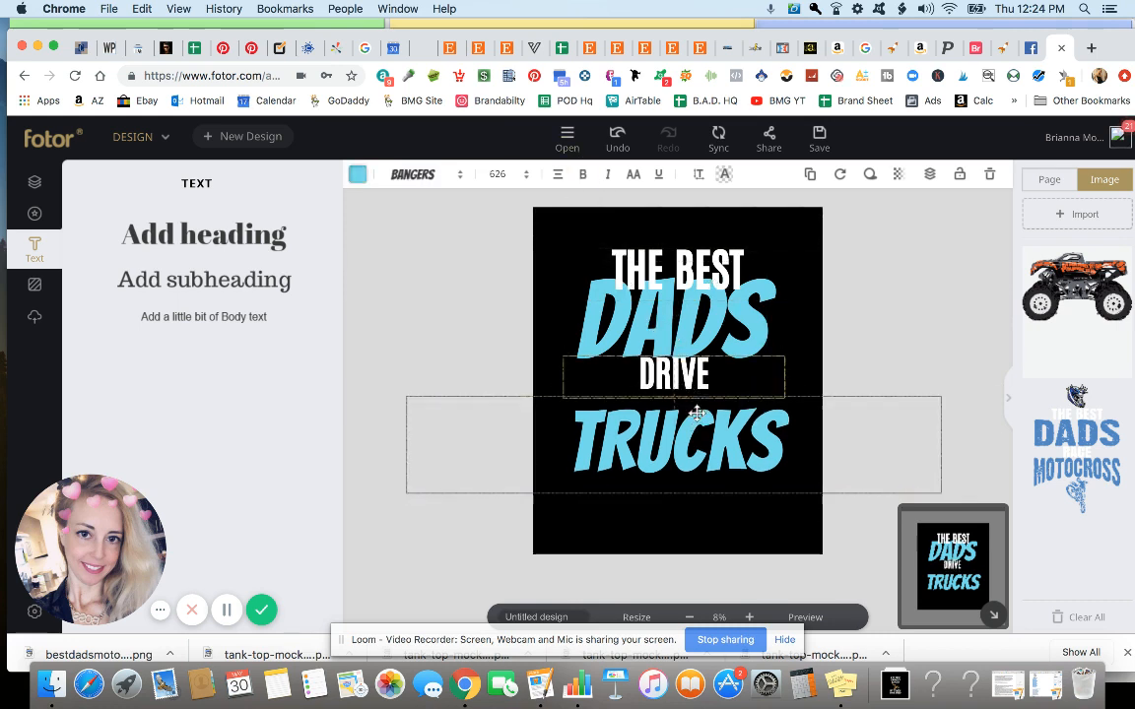
pyautogui.moveTo(697, 414); pyautogui.dragTo(698, 398)
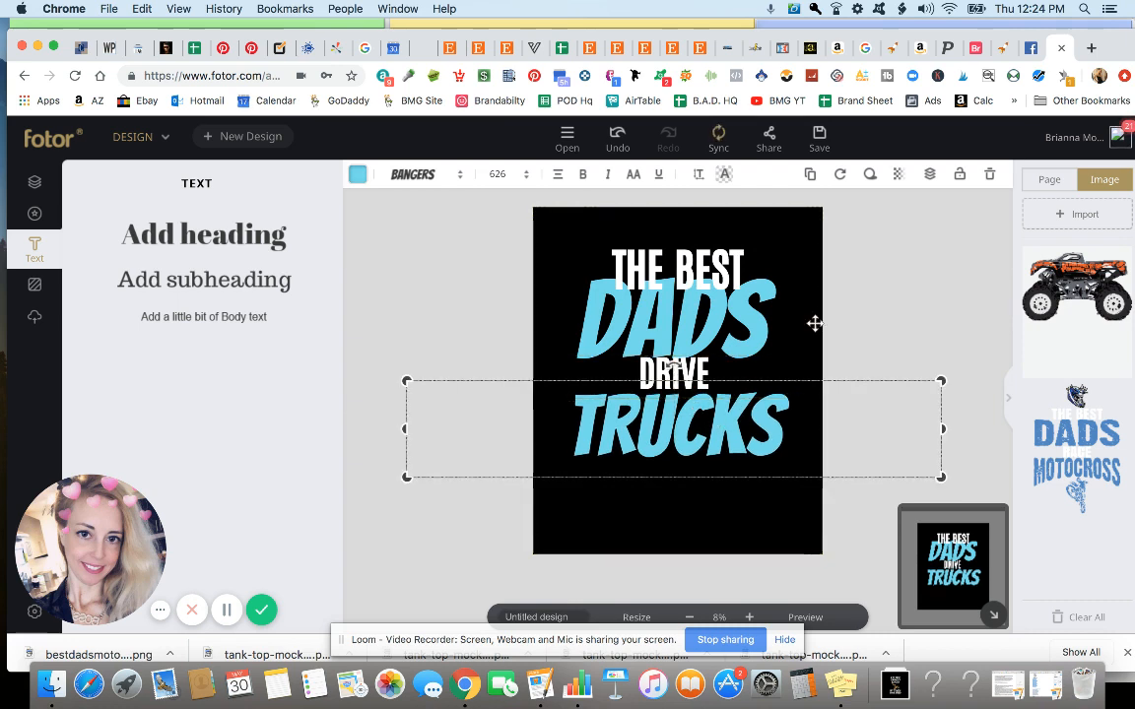
pyautogui.click(471, 248)
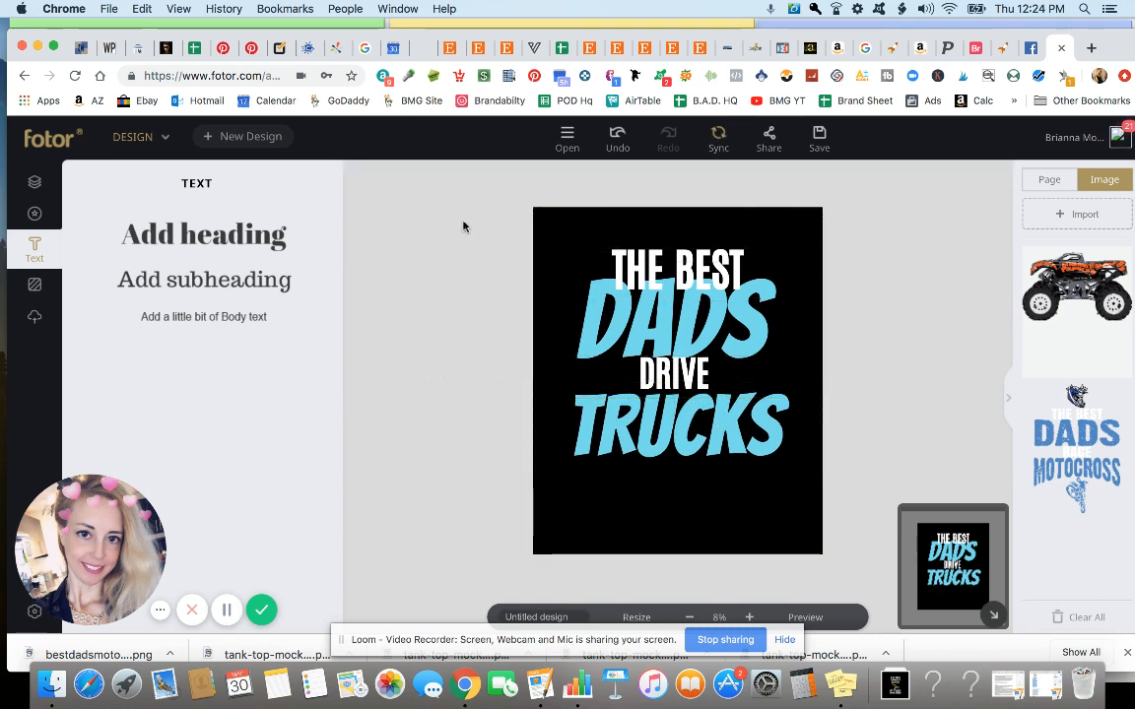
pyautogui.moveTo(417, 202); pyautogui.dragTo(930, 464)
pyautogui.moveTo(717, 434); pyautogui.dragTo(722, 426)
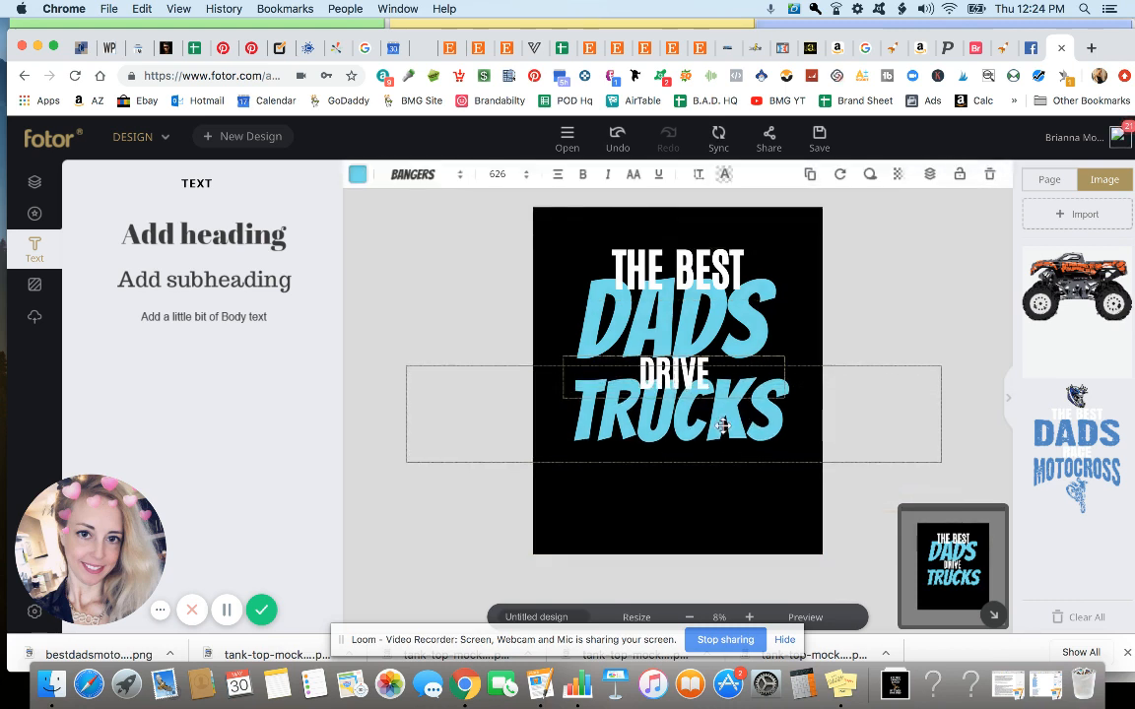
pyautogui.click(621, 139)
pyautogui.click(448, 557)
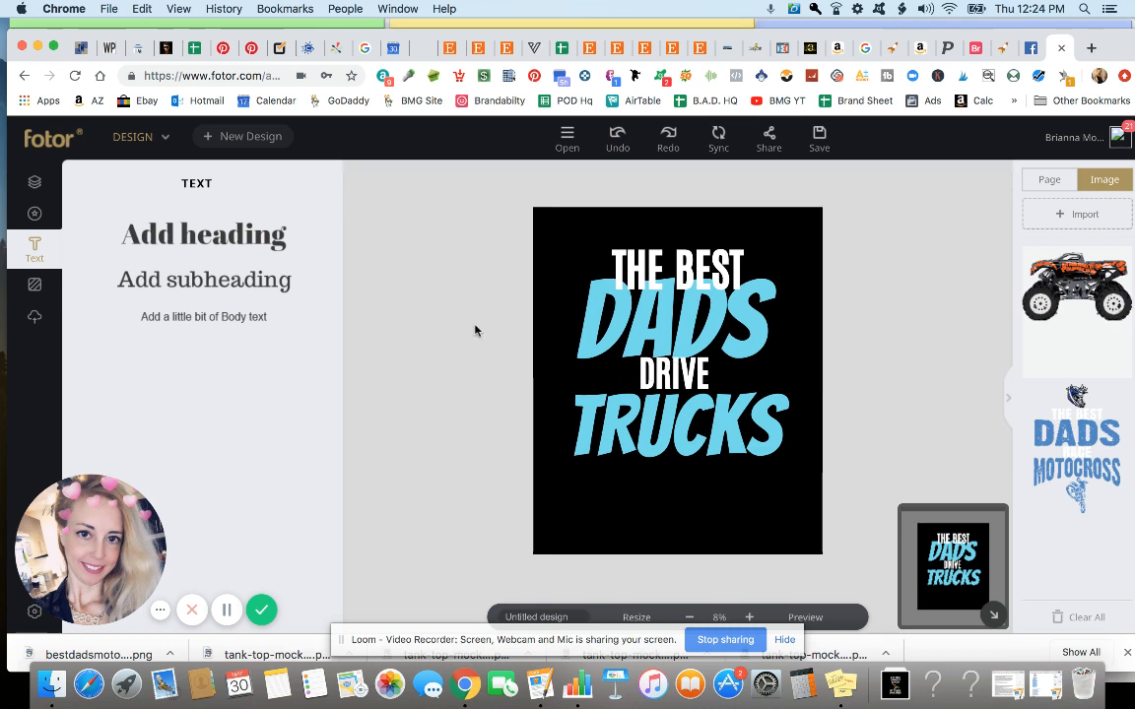
pyautogui.moveTo(547, 303); pyautogui.dragTo(912, 579)
pyautogui.moveTo(722, 425); pyautogui.dragTo(722, 425)
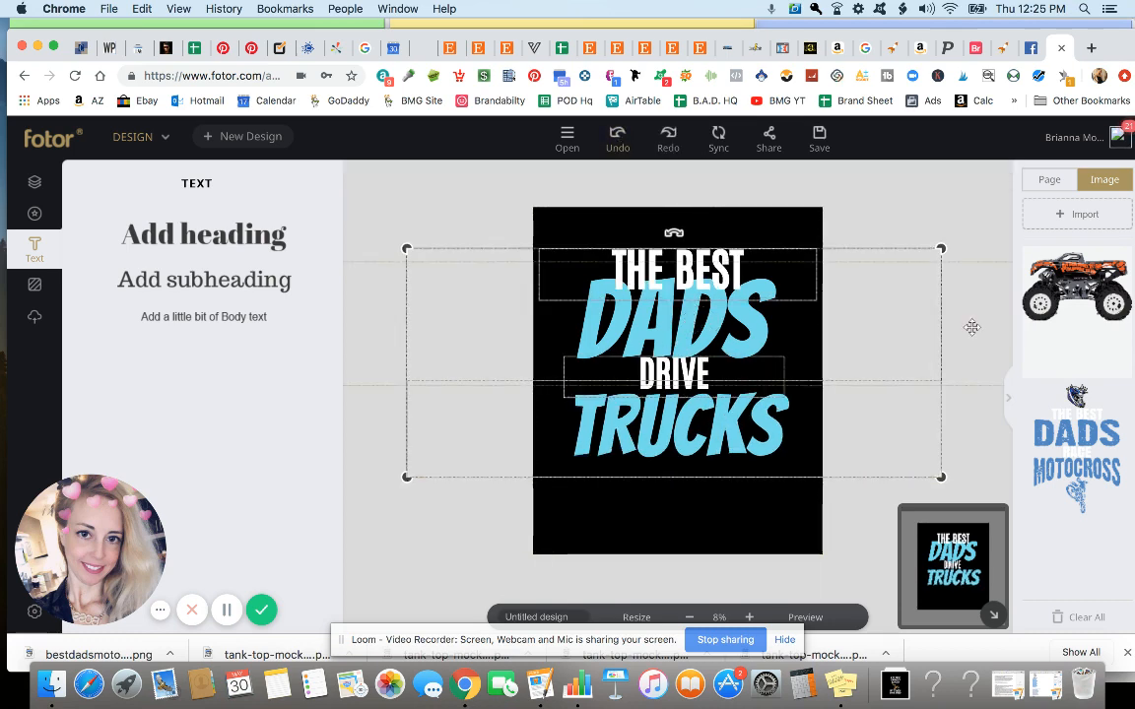
# Step: Select the THE BEST, DADS, DRIVE and TRUCKS headings together and move them up near the artboard's upper edge
pyautogui.click(671, 264)
pyautogui.click(676, 264)
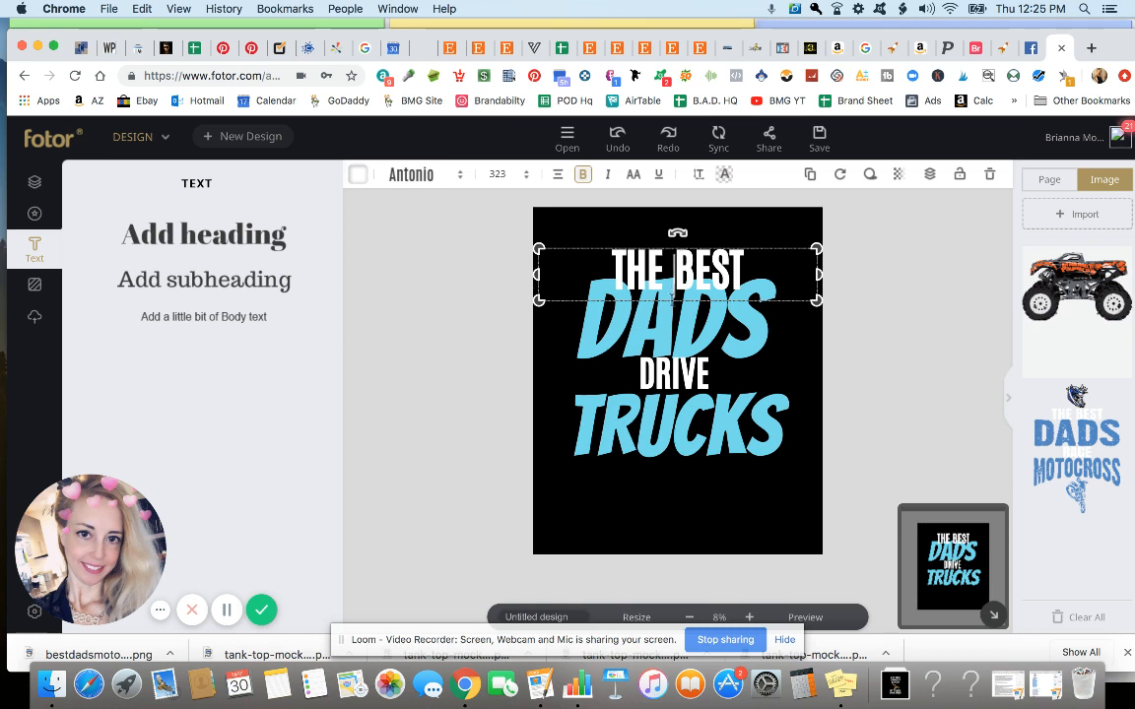
pyautogui.keyDown('shift'); pyautogui.click(674, 307); pyautogui.keyUp('shift')
pyautogui.keyDown('shift'); pyautogui.click(675, 372); pyautogui.keyUp('shift')
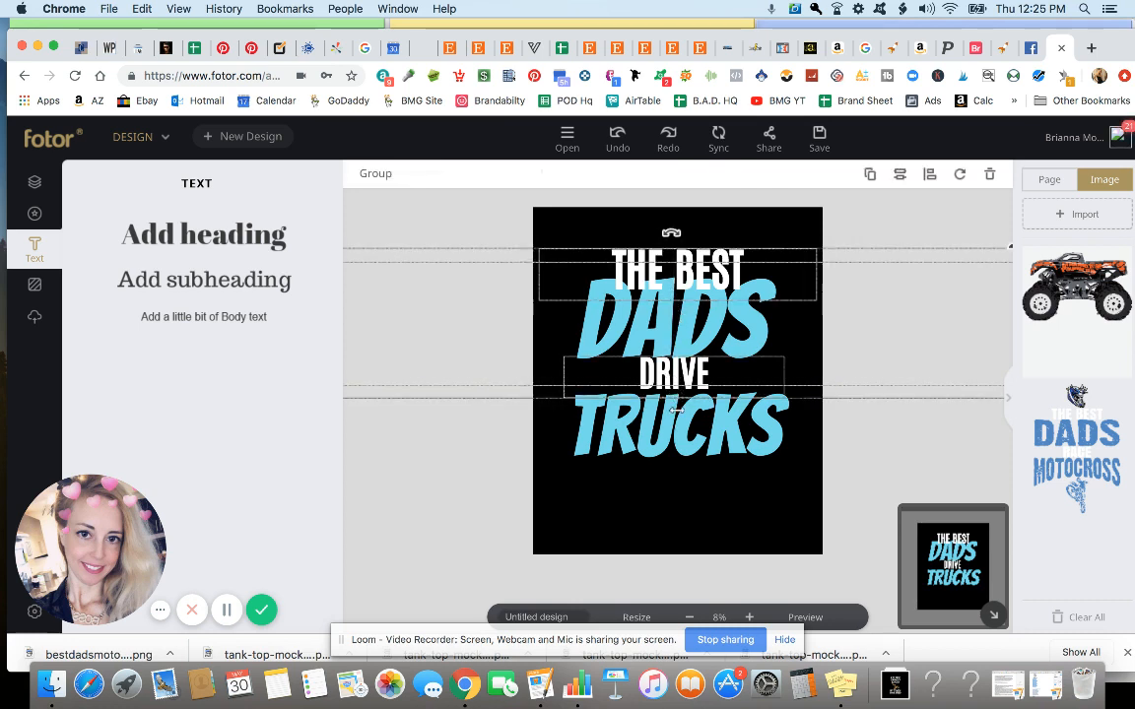
pyautogui.keyDown('shift'); pyautogui.click(677, 420); pyautogui.keyUp('shift')
pyautogui.moveTo(677, 419); pyautogui.dragTo(678, 405)
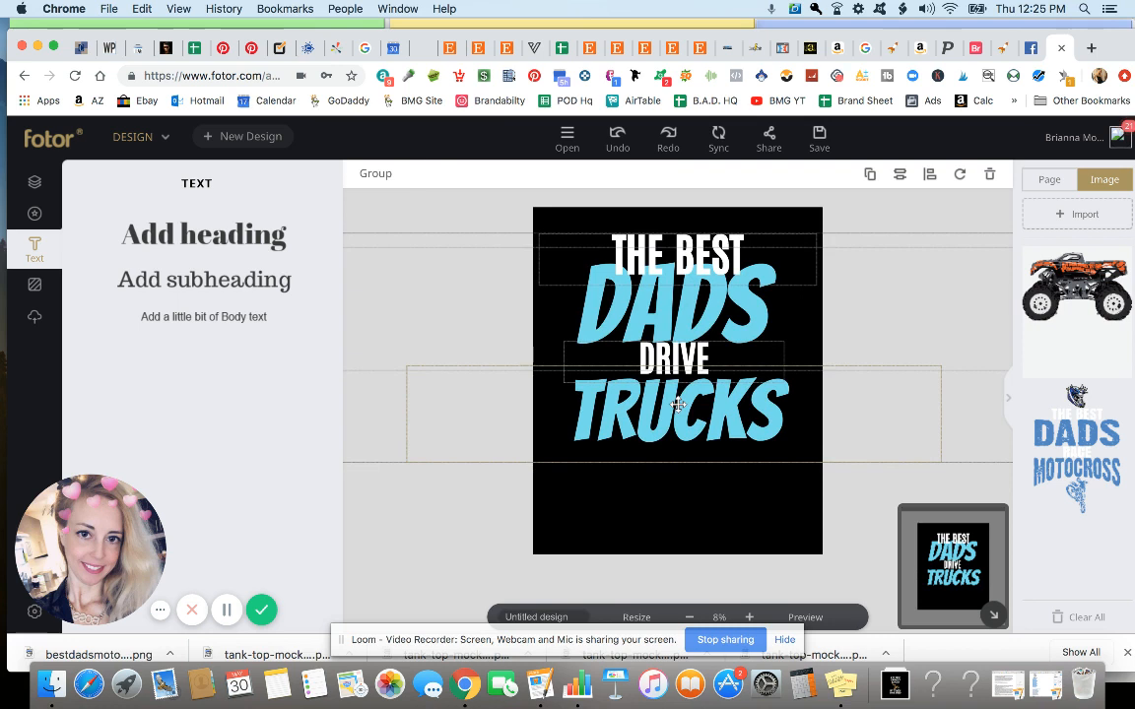
pyautogui.moveTo(678, 405); pyautogui.dragTo(678, 396)
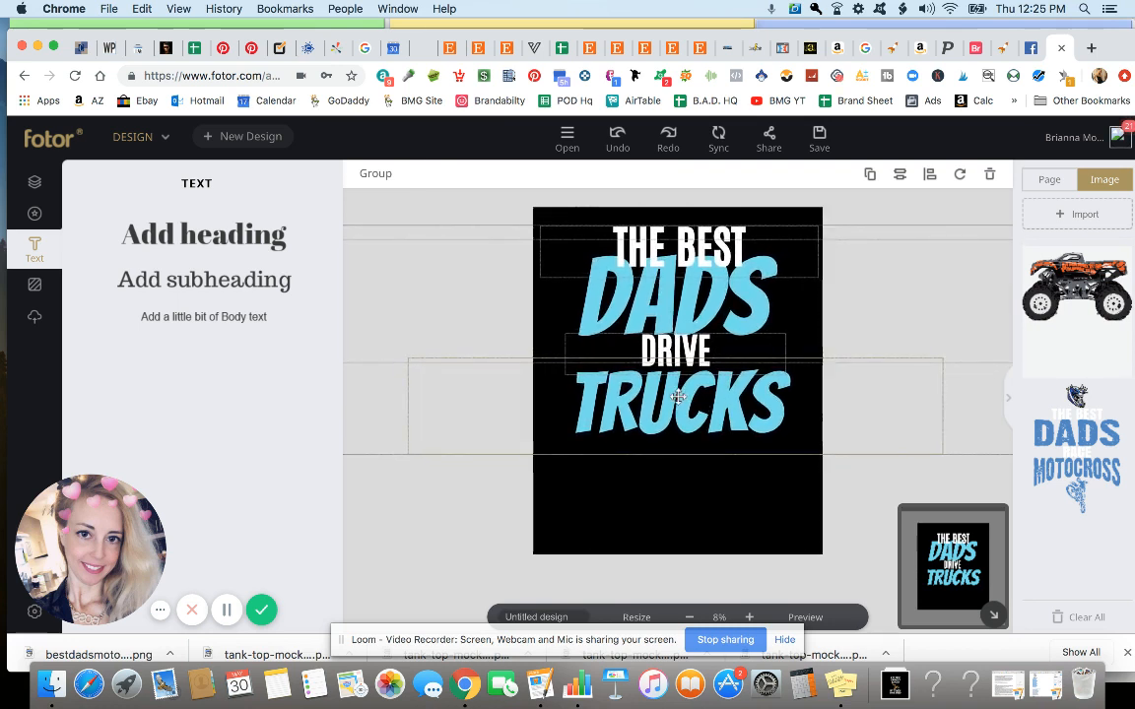
# Step: Add the monster truck image to the design, enlarge it slightly and centre it beneath the TRUCKS heading
pyautogui.click(1056, 308)
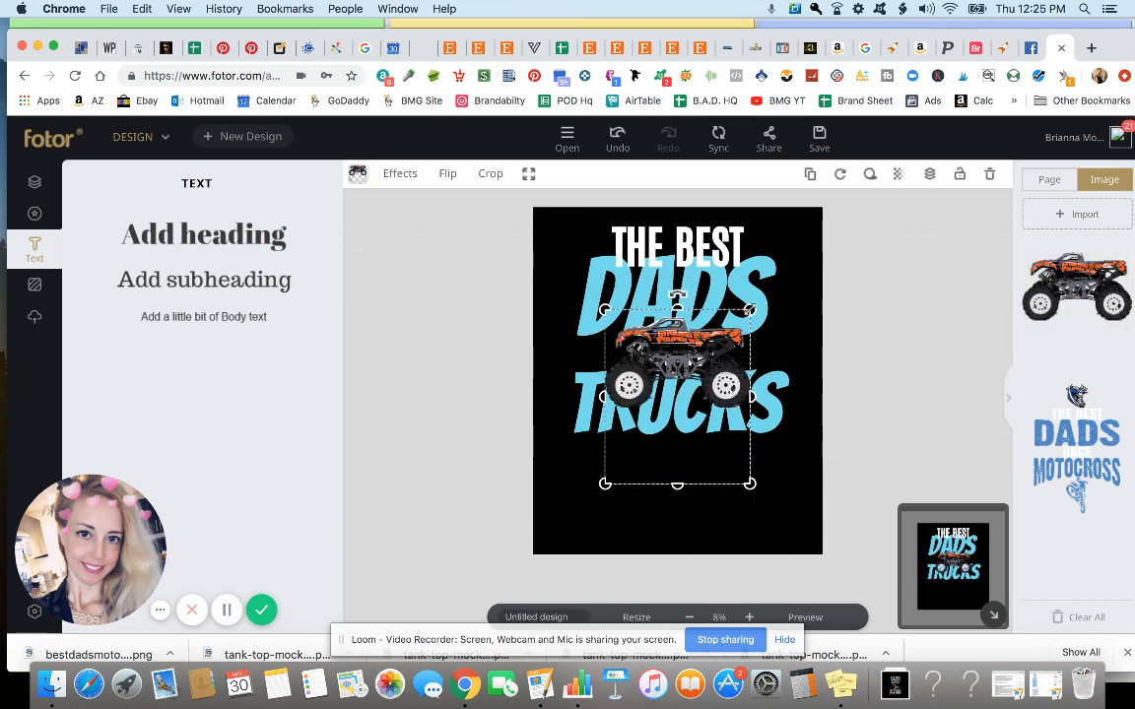
pyautogui.moveTo(695, 350); pyautogui.dragTo(697, 483)
pyautogui.moveTo(755, 443); pyautogui.dragTo(787, 412)
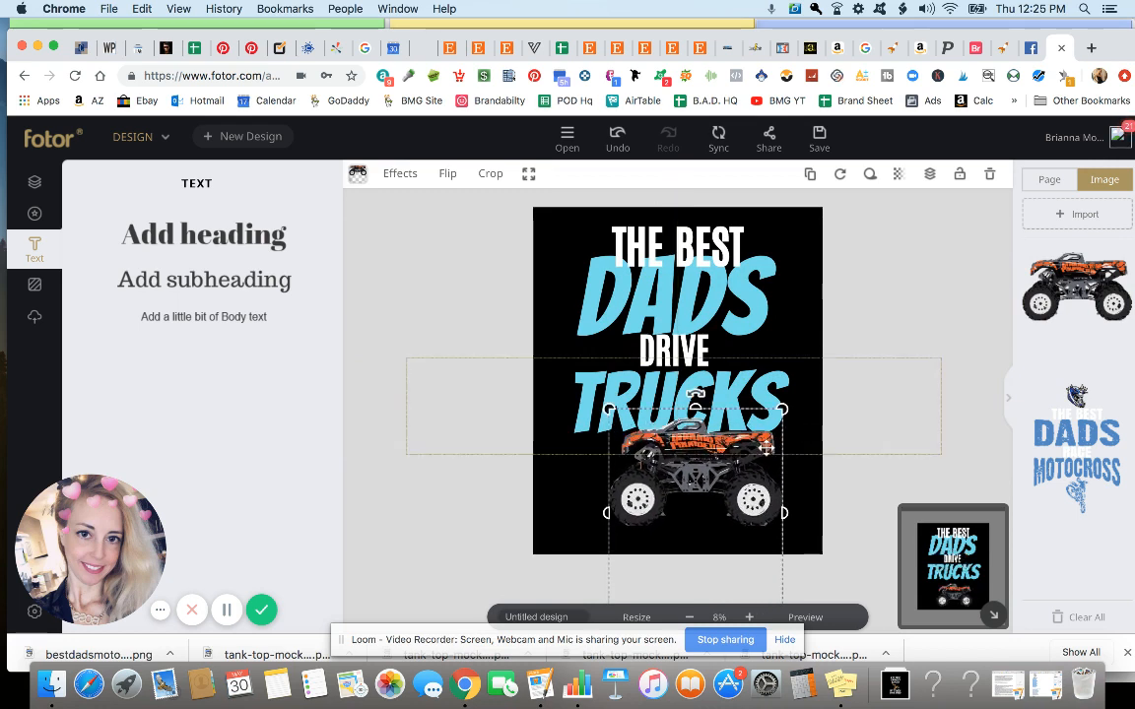
pyautogui.moveTo(739, 464); pyautogui.dragTo(726, 486)
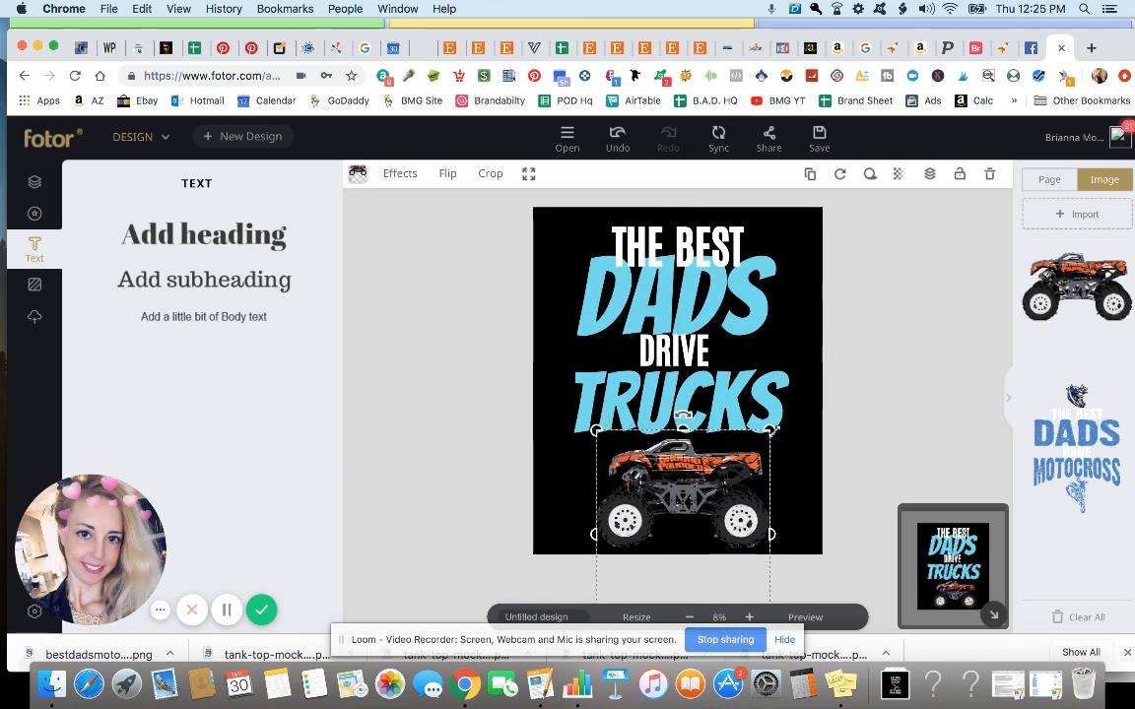
pyautogui.moveTo(771, 430); pyautogui.dragTo(763, 438)
pyautogui.moveTo(718, 490); pyautogui.dragTo(716, 482)
# Step: Try the default yellow-orange colour on the DADS heading
pyautogui.click(631, 263)
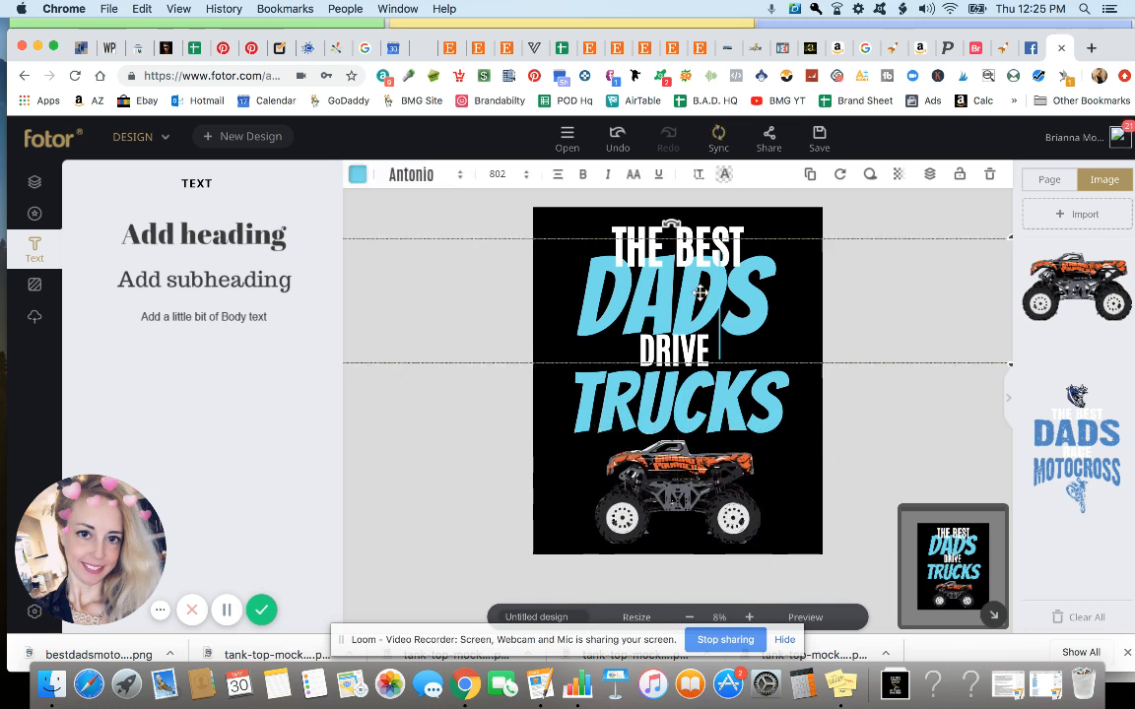
pyautogui.click(358, 175)
pyautogui.click(386, 295)
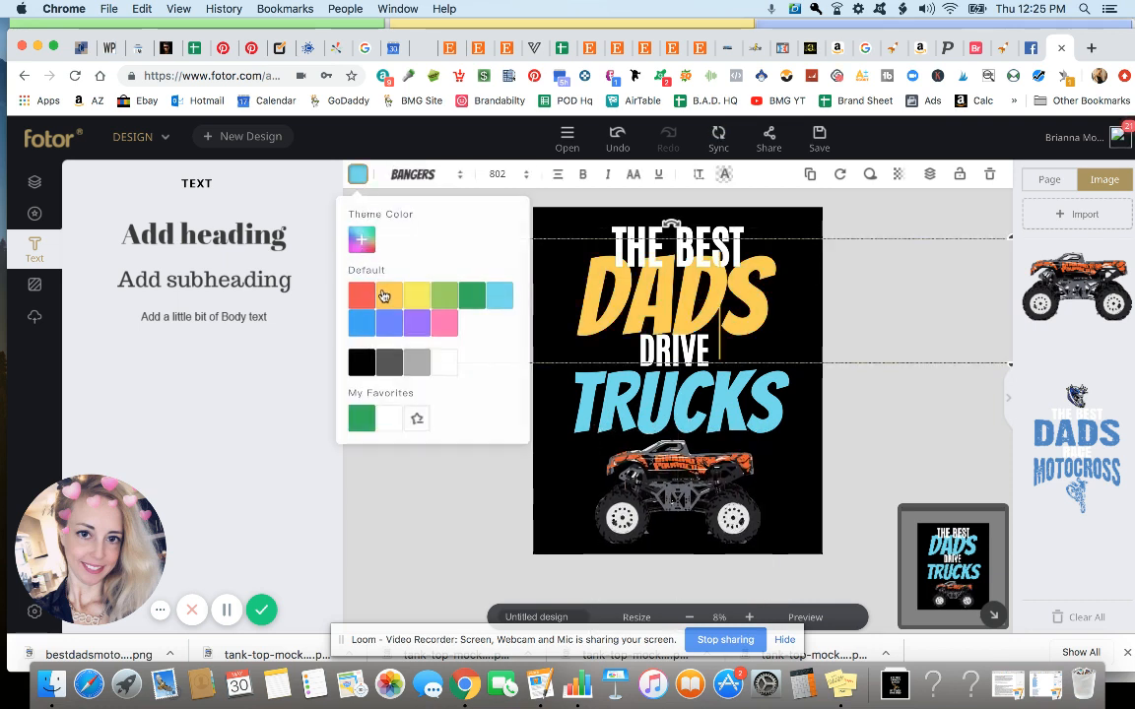
# Step: Recolour the TRUCKS heading with the custom orange #ff8350 to match the truck's bodywork
pyautogui.click(647, 412)
pyautogui.click(357, 174)
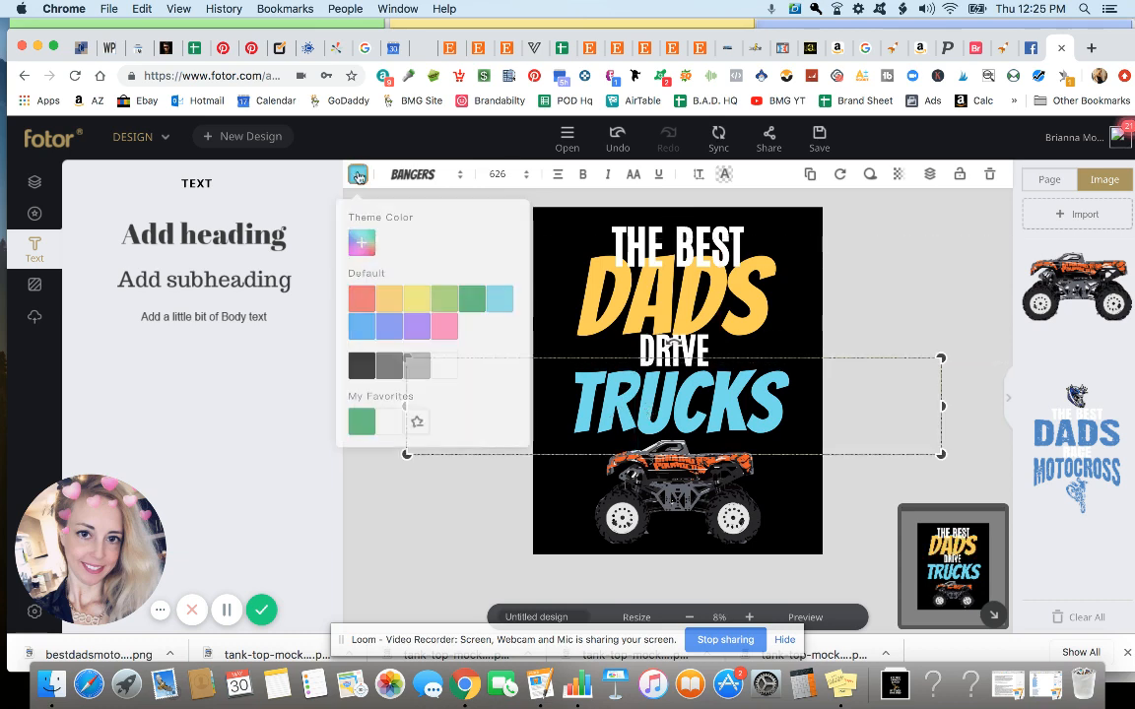
pyautogui.click(396, 297)
pyautogui.click(361, 239)
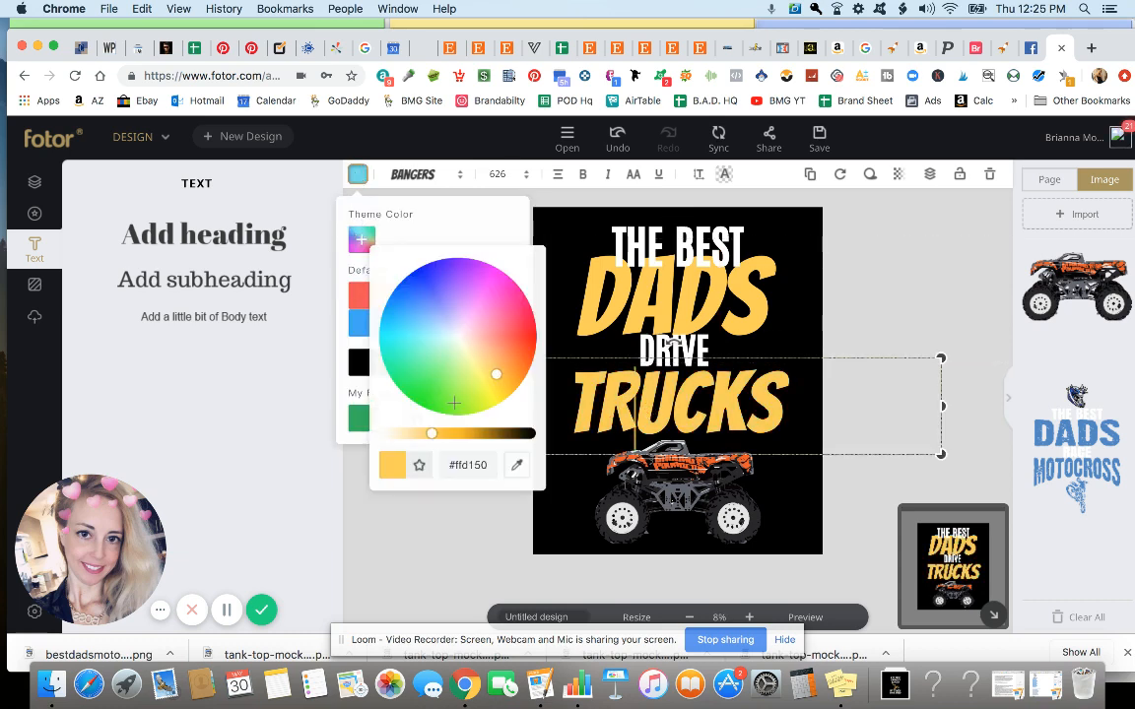
pyautogui.click(511, 364)
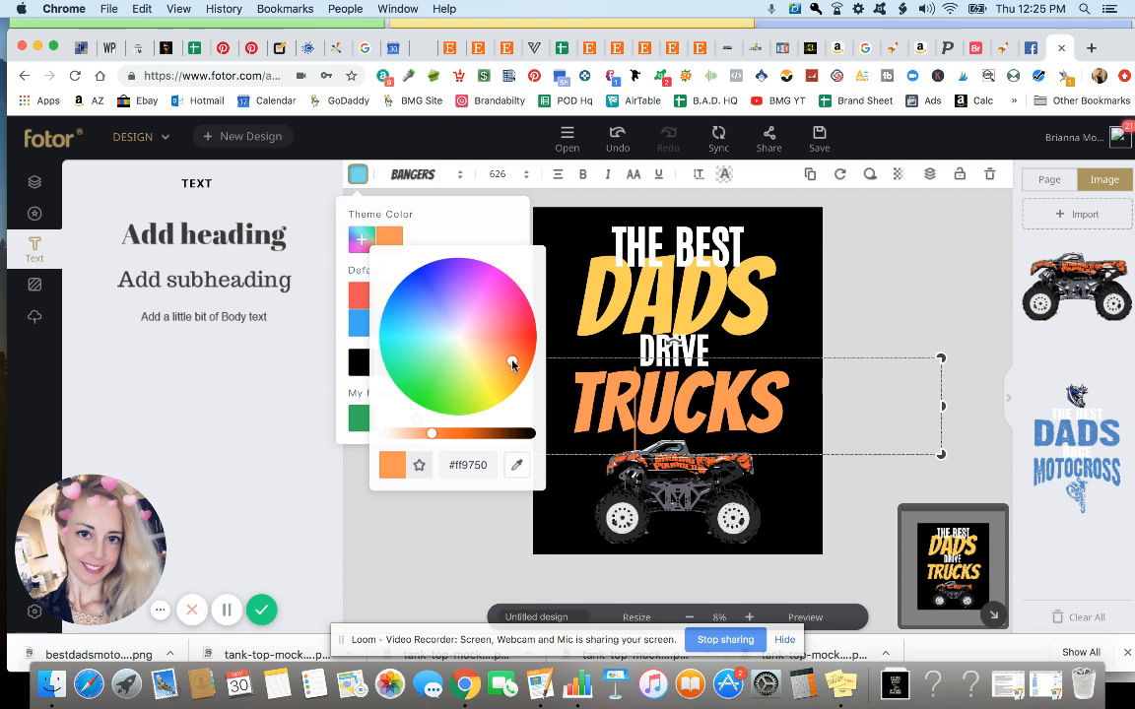
pyautogui.click(522, 360)
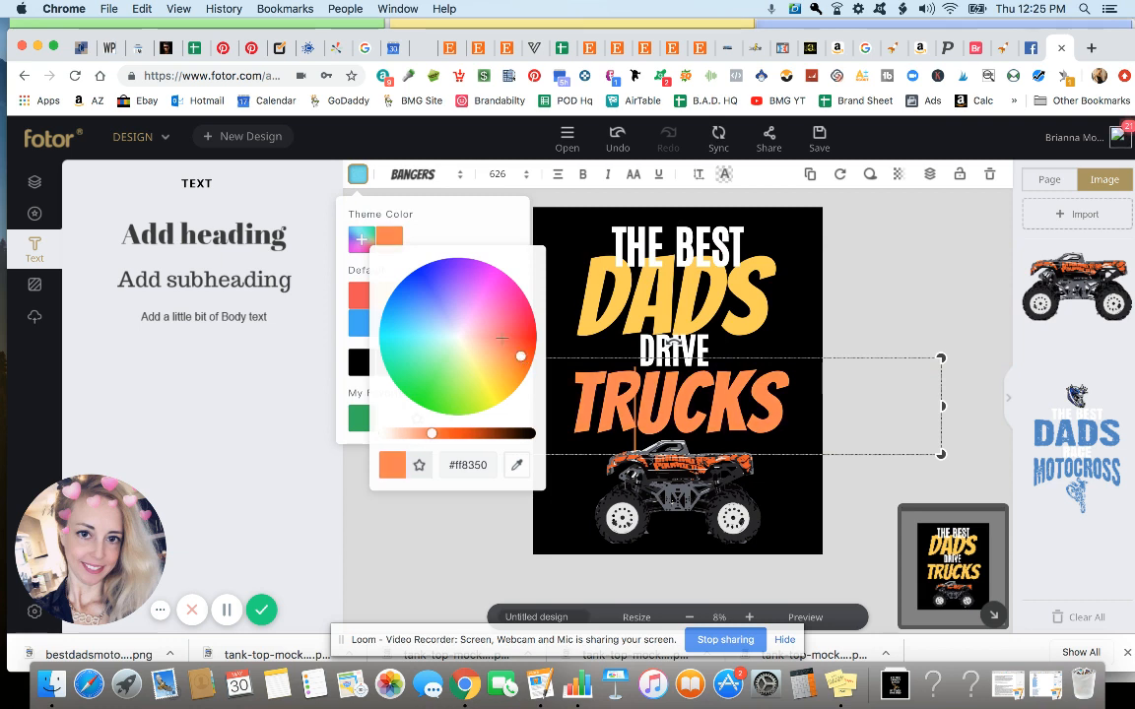
pyautogui.click(360, 176)
pyautogui.click(360, 175)
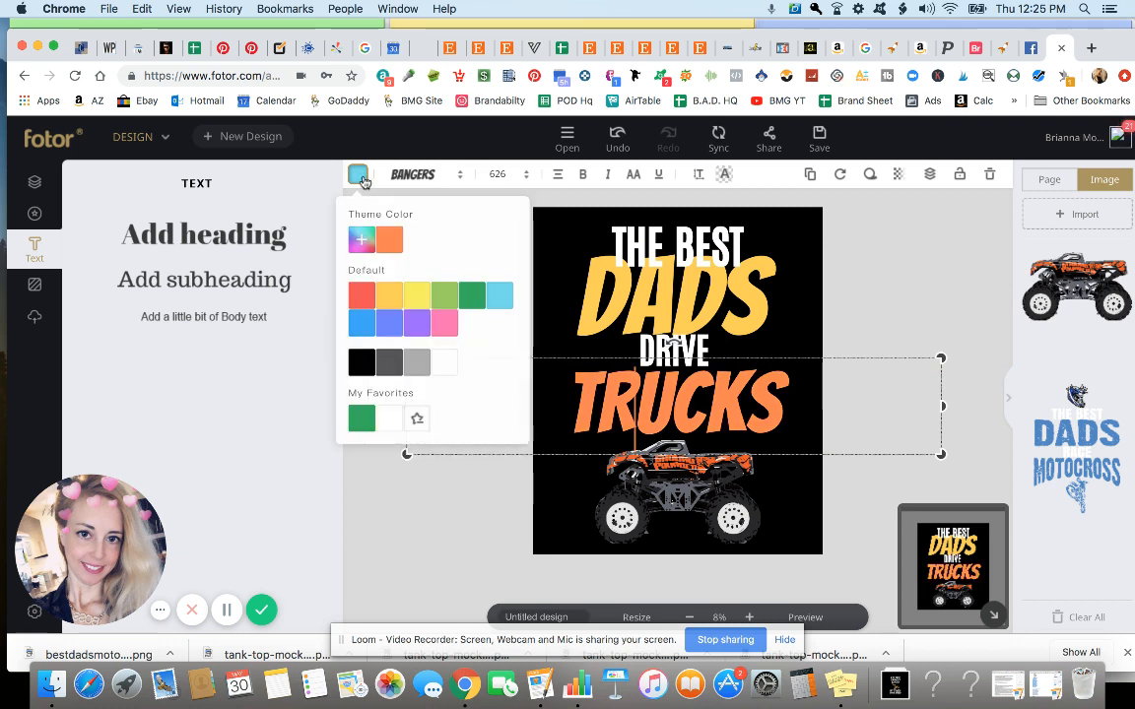
# Step: Apply the custom orange theme colour used on TRUCKS to the DADS heading
pyautogui.click(603, 297)
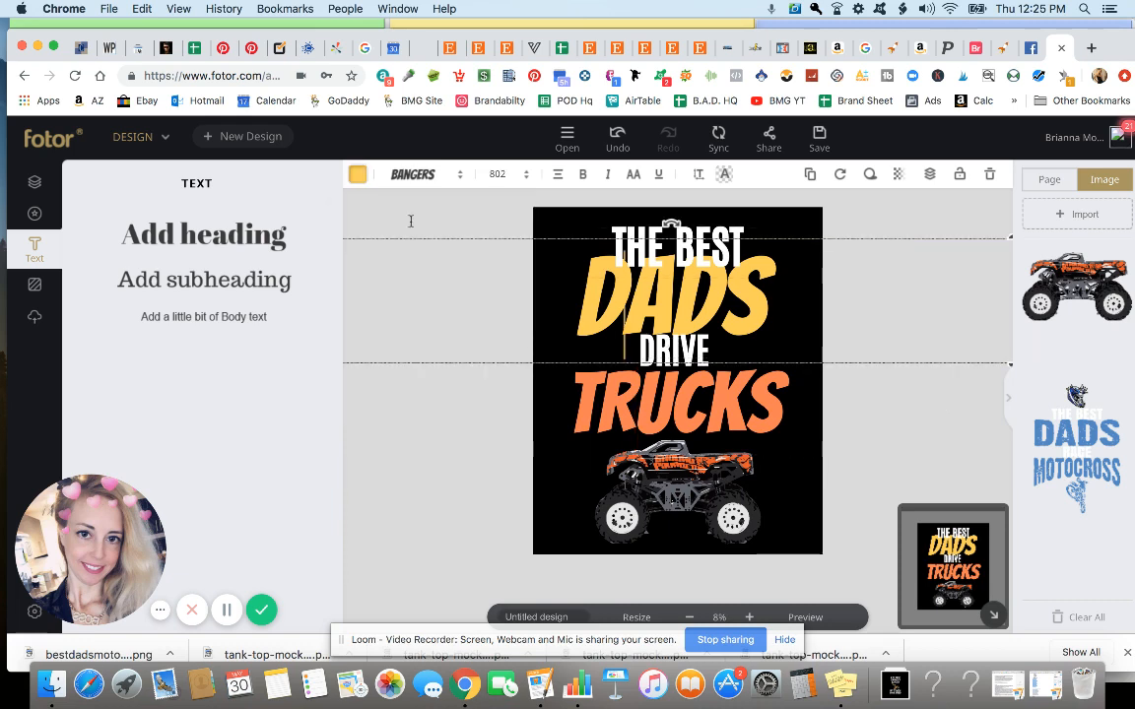
pyautogui.click(358, 175)
pyautogui.click(389, 240)
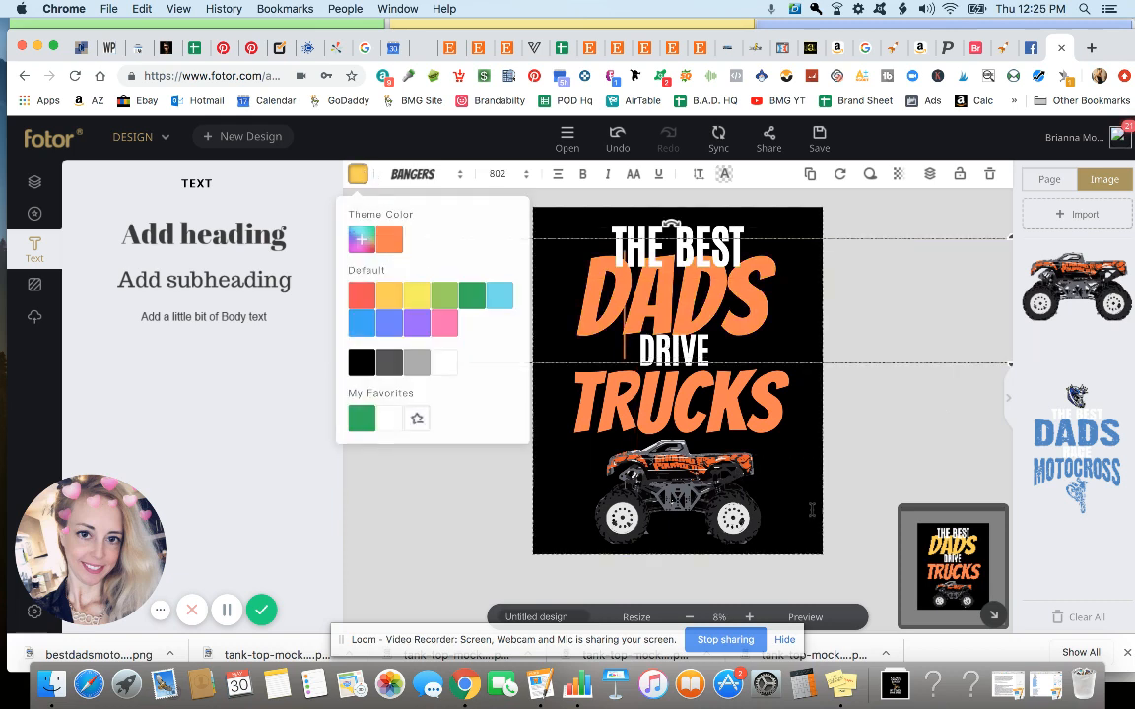
pyautogui.click(865, 436)
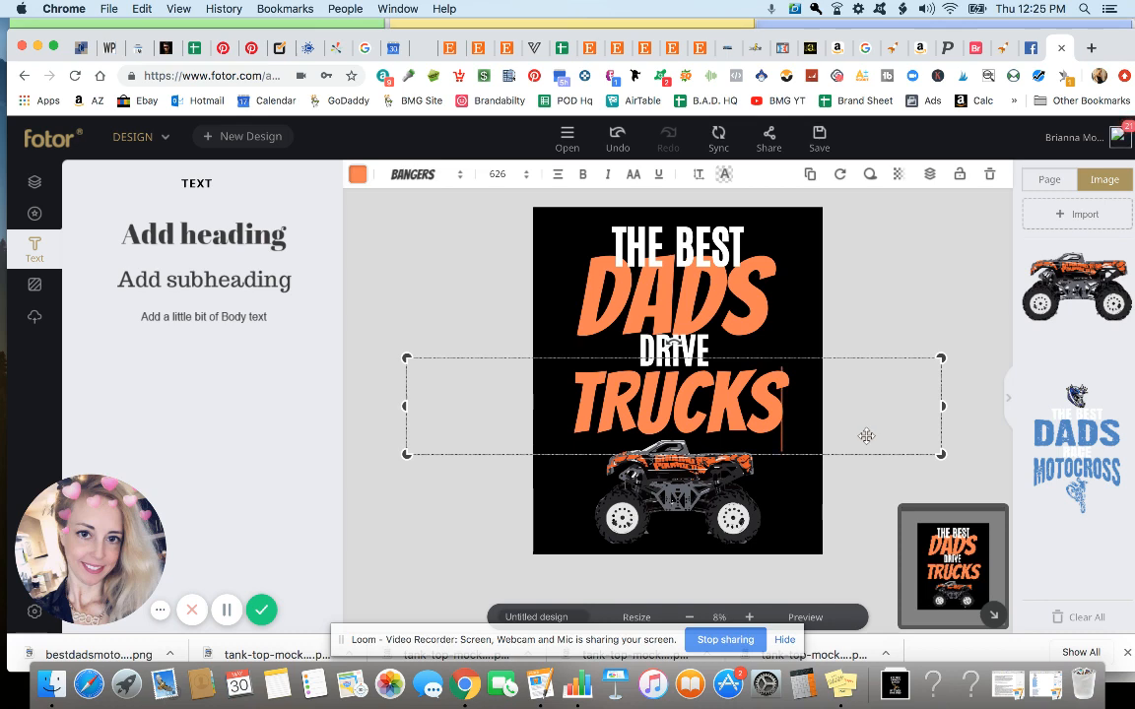
# Step: Preview the design as a PNG with a transparent background in the download settings and leave without downloading
pyautogui.click(818, 143)
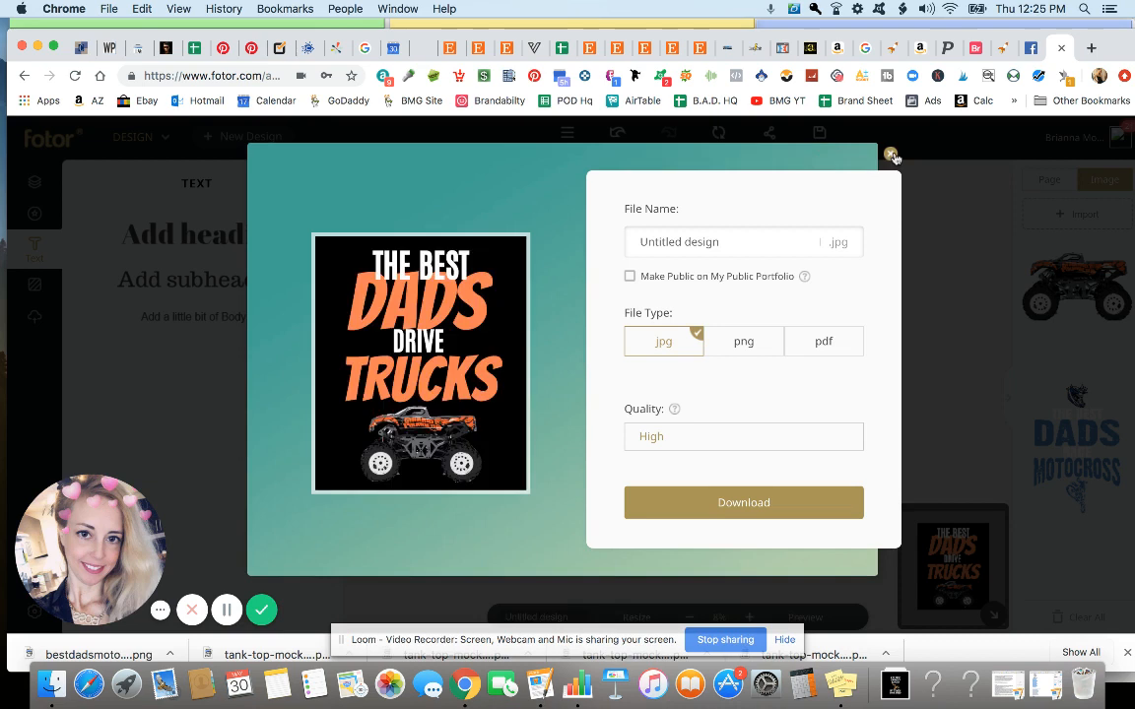
pyautogui.click(747, 355)
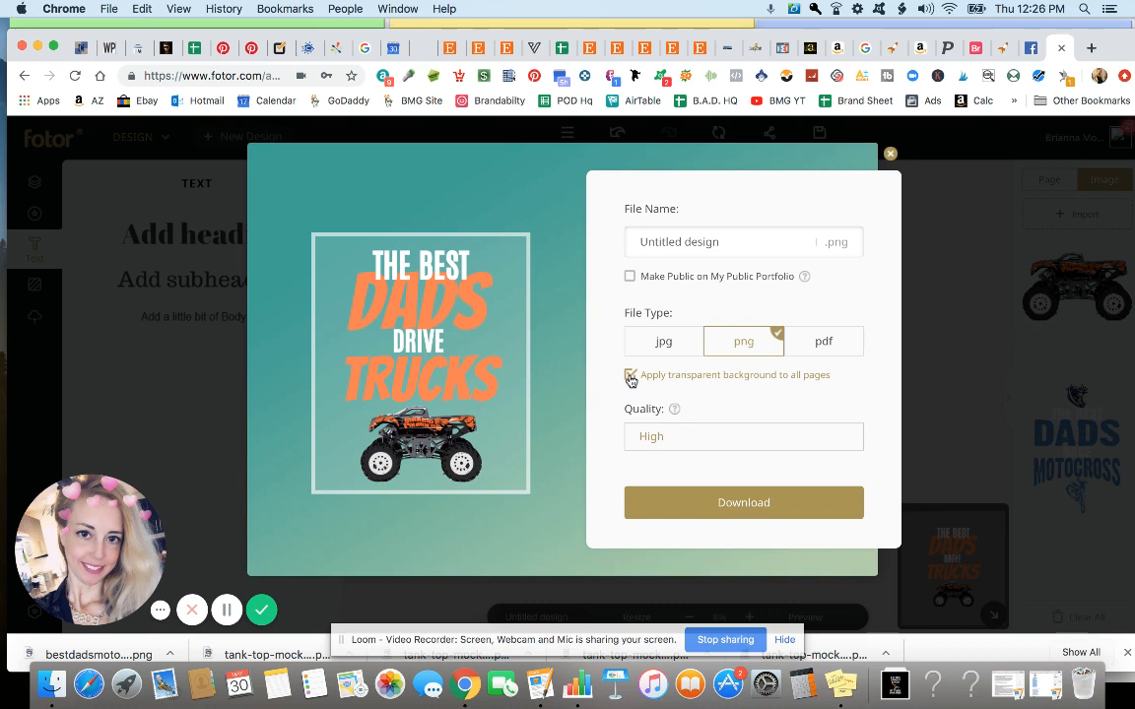
pyautogui.click(889, 154)
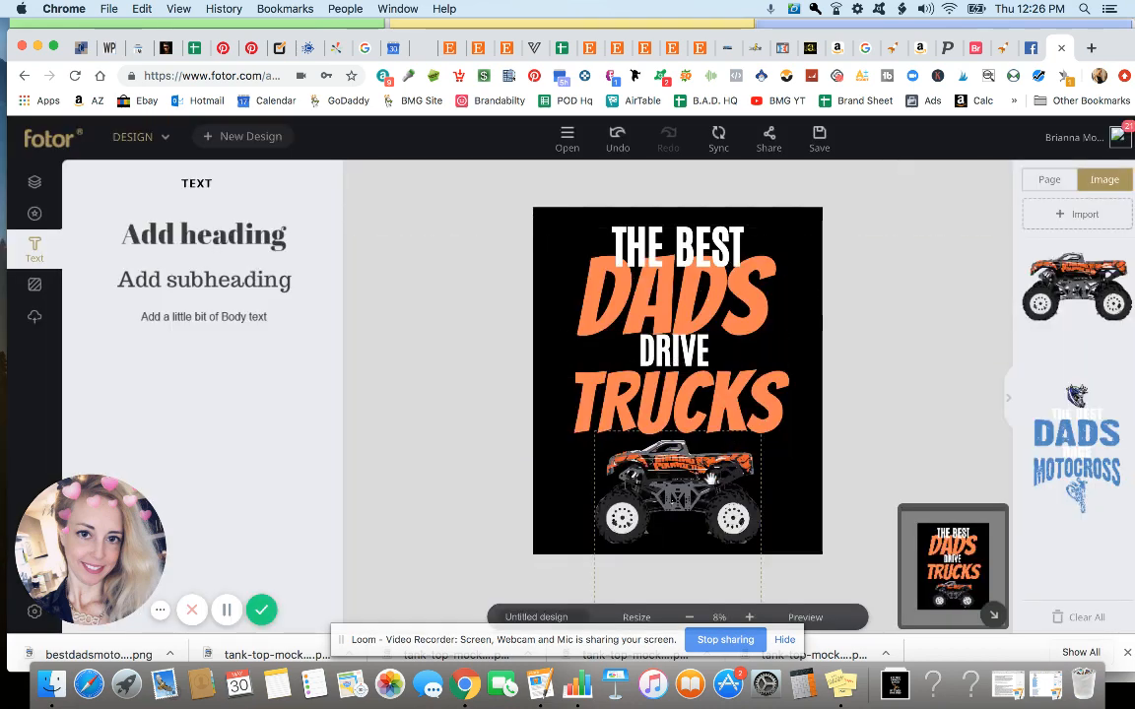
# Step: Import Monster Trucks 50 Packs_13.png, _16.png, _31.png and _33.png from the 50 Pack - Trucks folder into the image library
pyautogui.click(1082, 216)
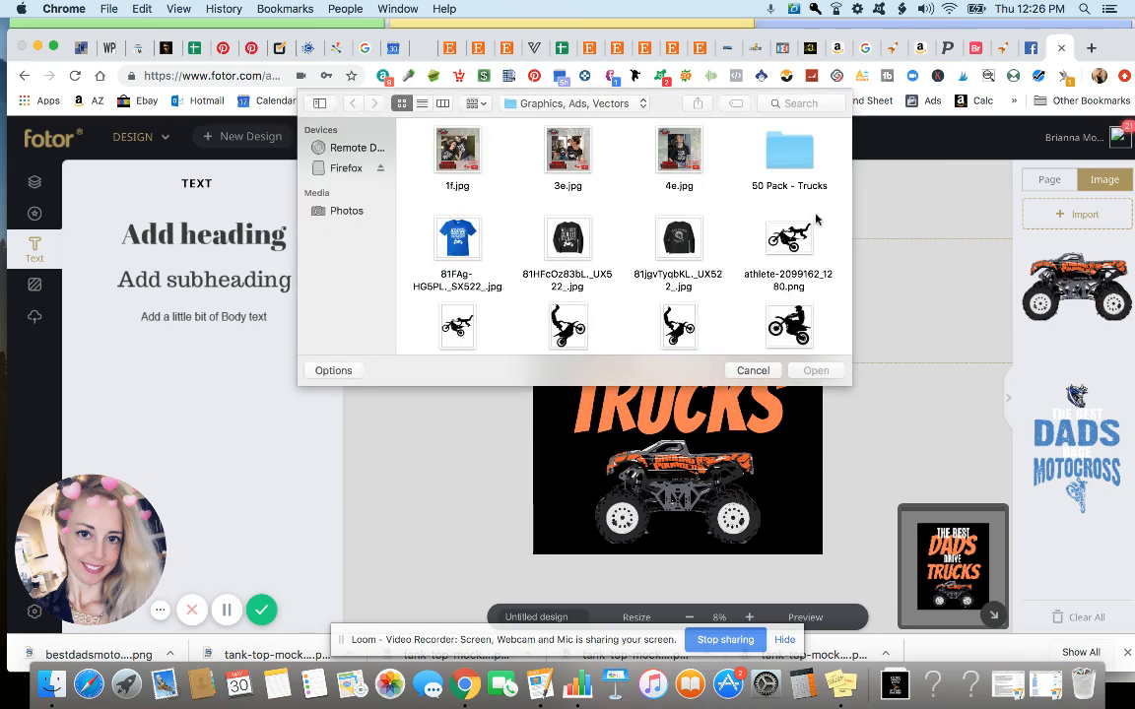
pyautogui.doubleClick(789, 153)
pyautogui.scroll(-5, 598, 226)
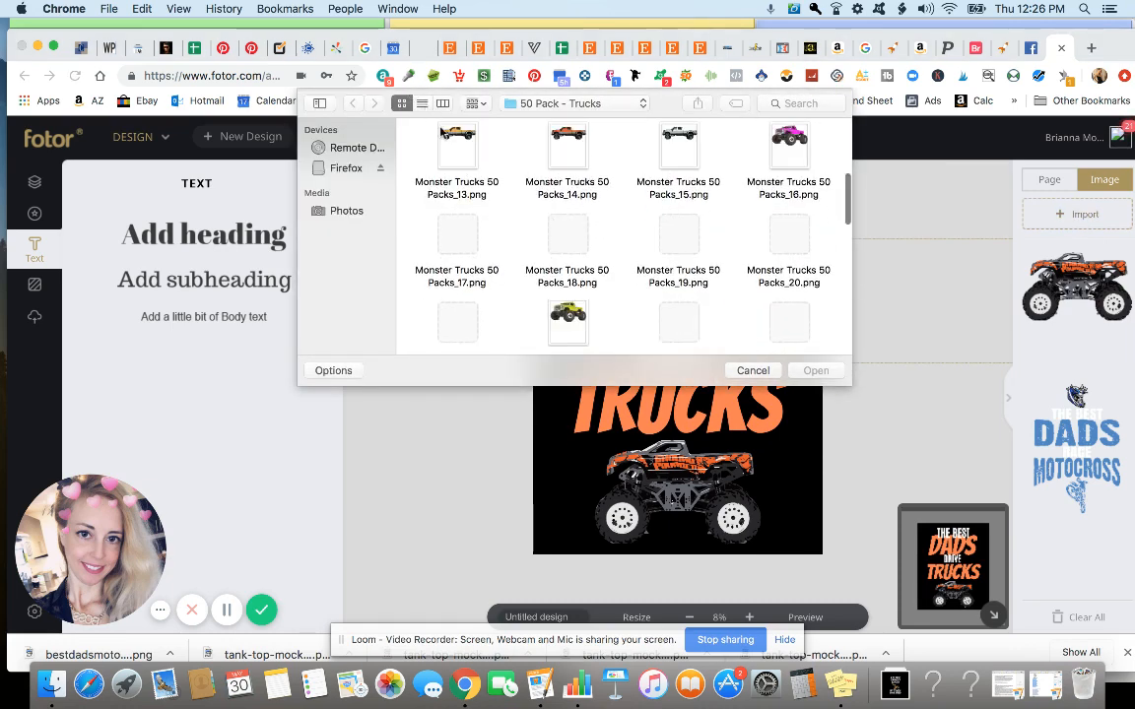
pyautogui.click(452, 145)
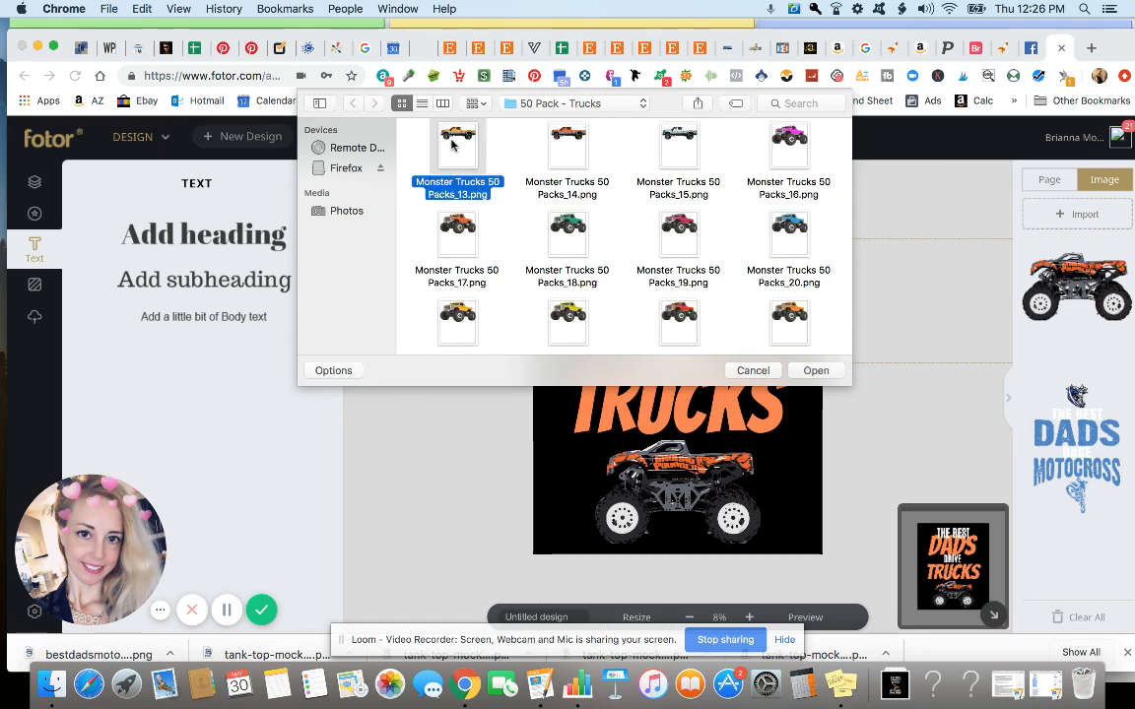
pyautogui.keyDown('super'); pyautogui.click(789, 140); pyautogui.keyUp('super')
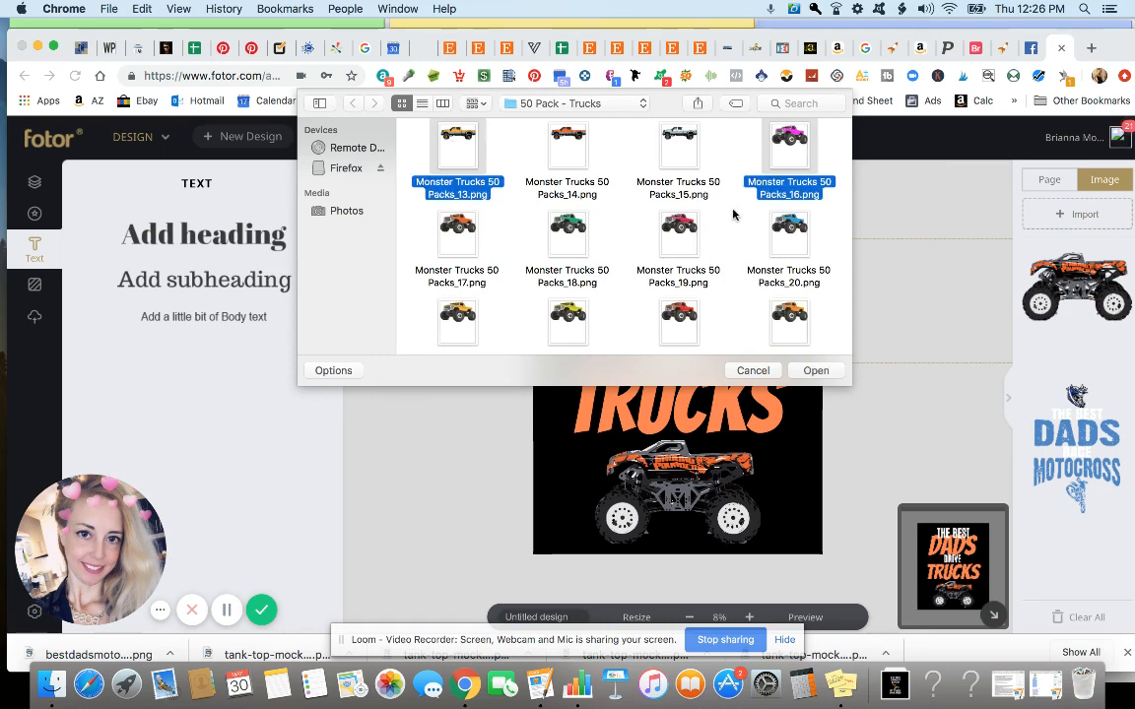
pyautogui.scroll(-5, 733, 214)
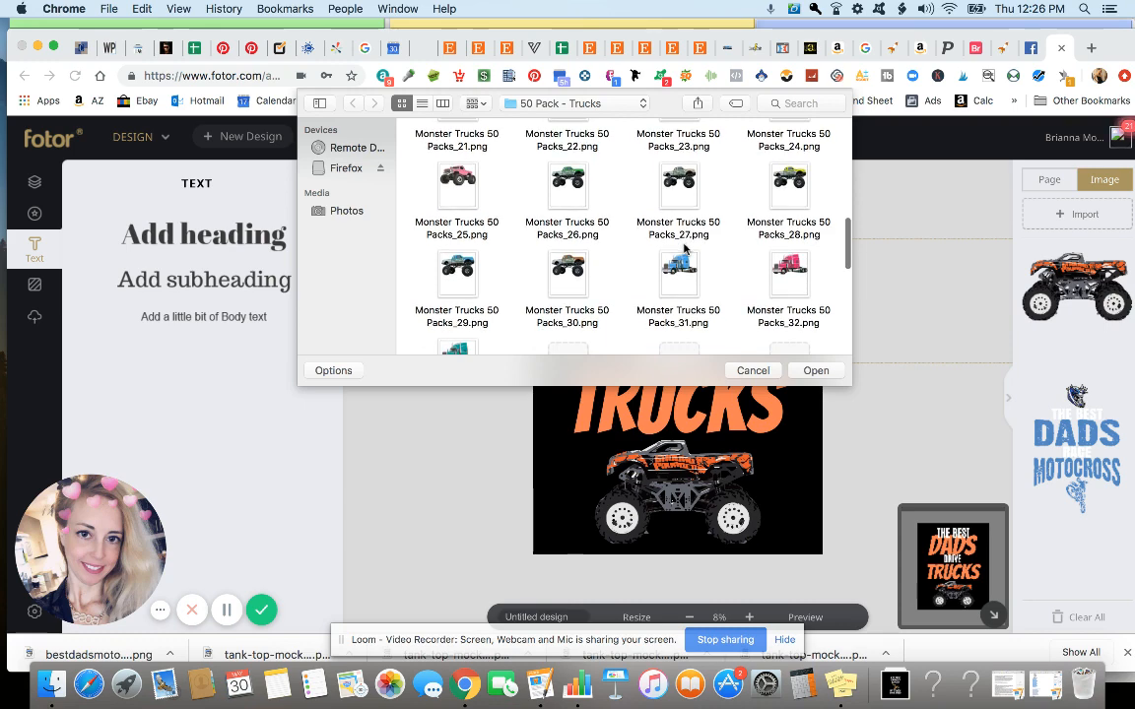
pyautogui.click(682, 258)
pyautogui.scroll(-2, 685, 261)
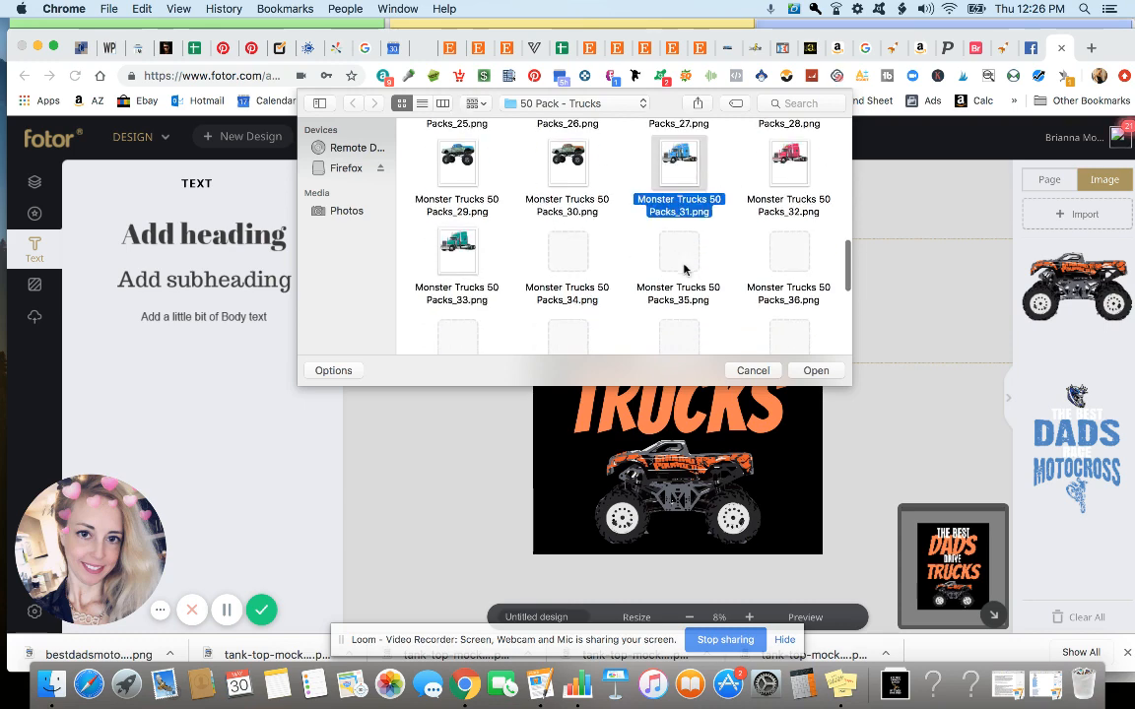
pyautogui.keyDown('super'); pyautogui.click(468, 245); pyautogui.keyUp('super')
pyautogui.click(814, 370)
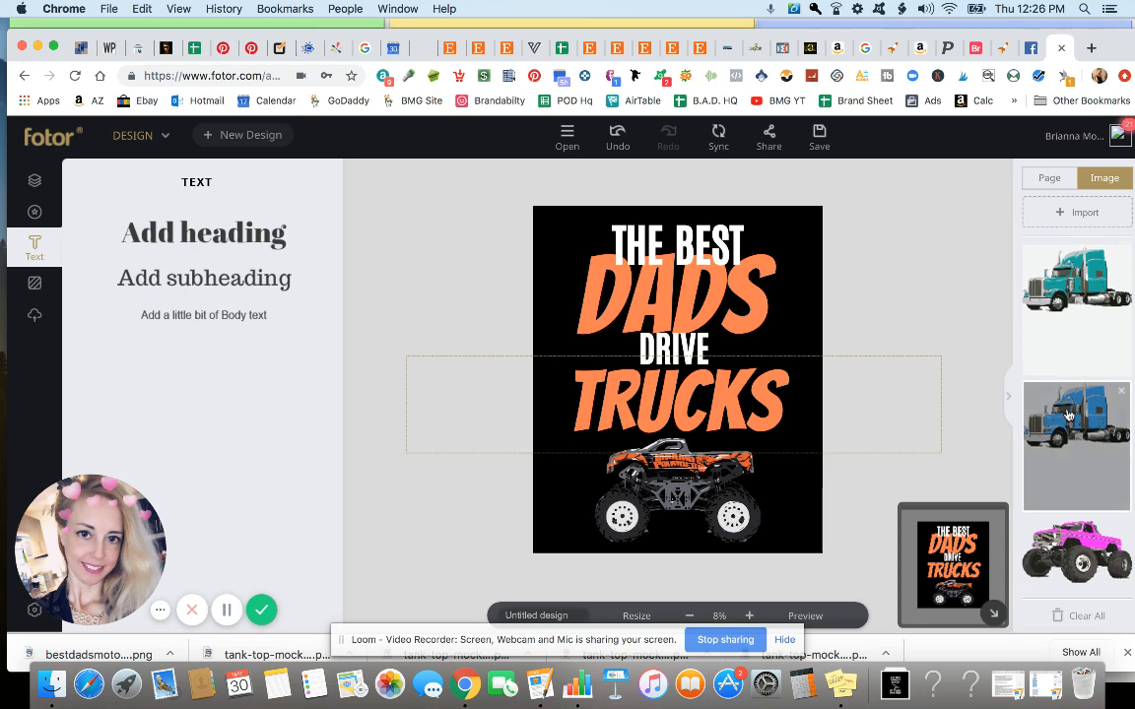
pyautogui.scroll(-2, 1069, 424)
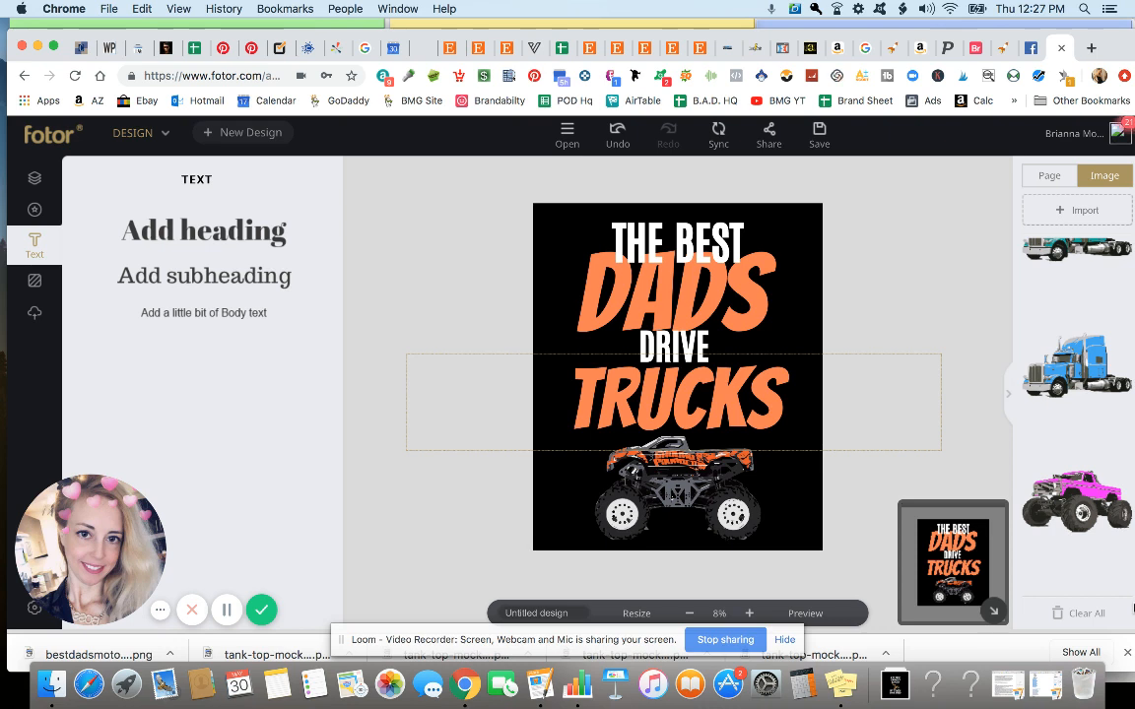
pyautogui.click(759, 594)
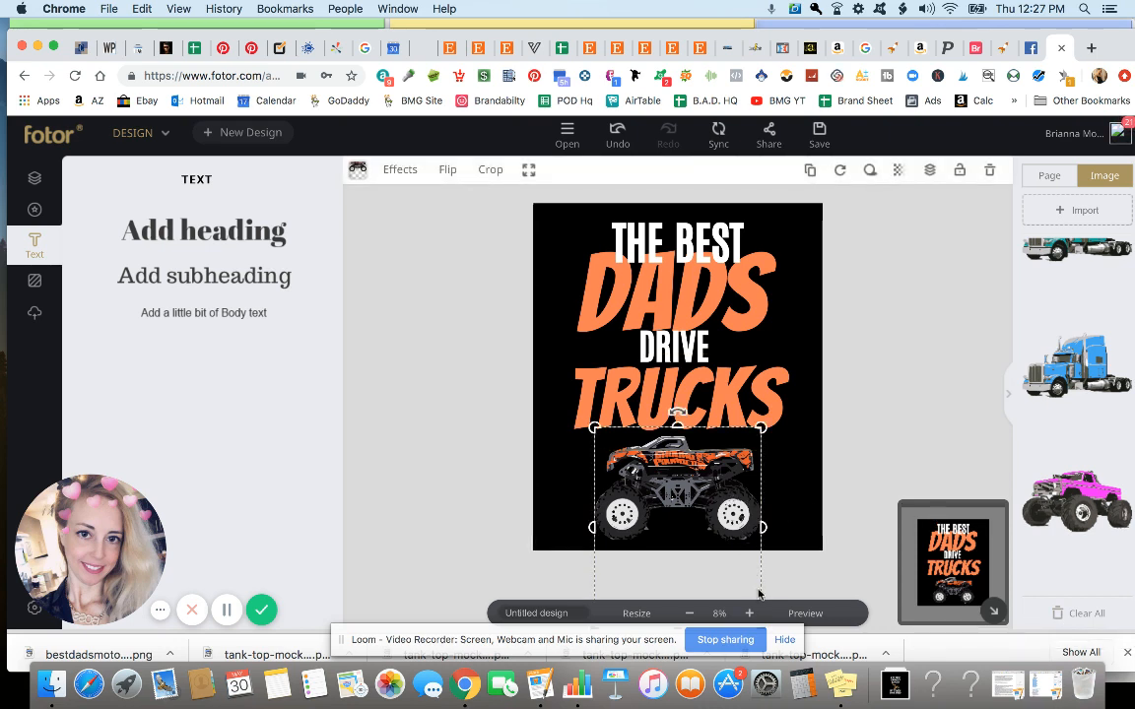
pyautogui.moveTo(677, 414); pyautogui.dragTo(670, 449)
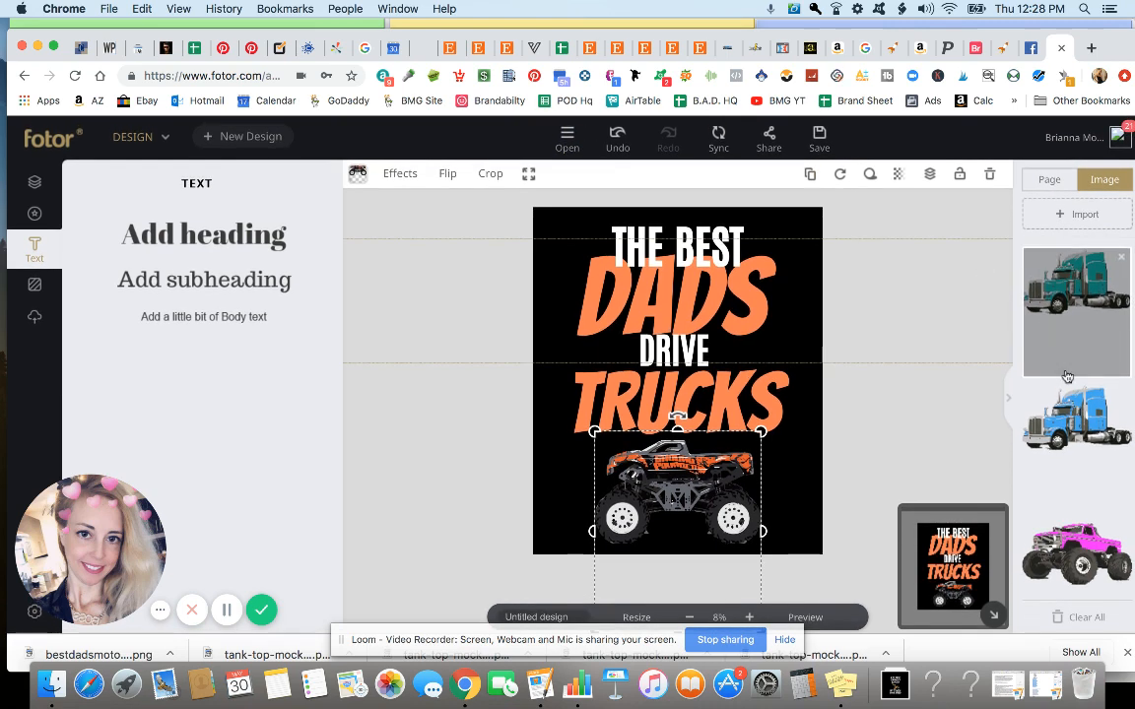
pyautogui.scroll(-2, 1067, 375)
pyautogui.scroll(-2, 1069, 394)
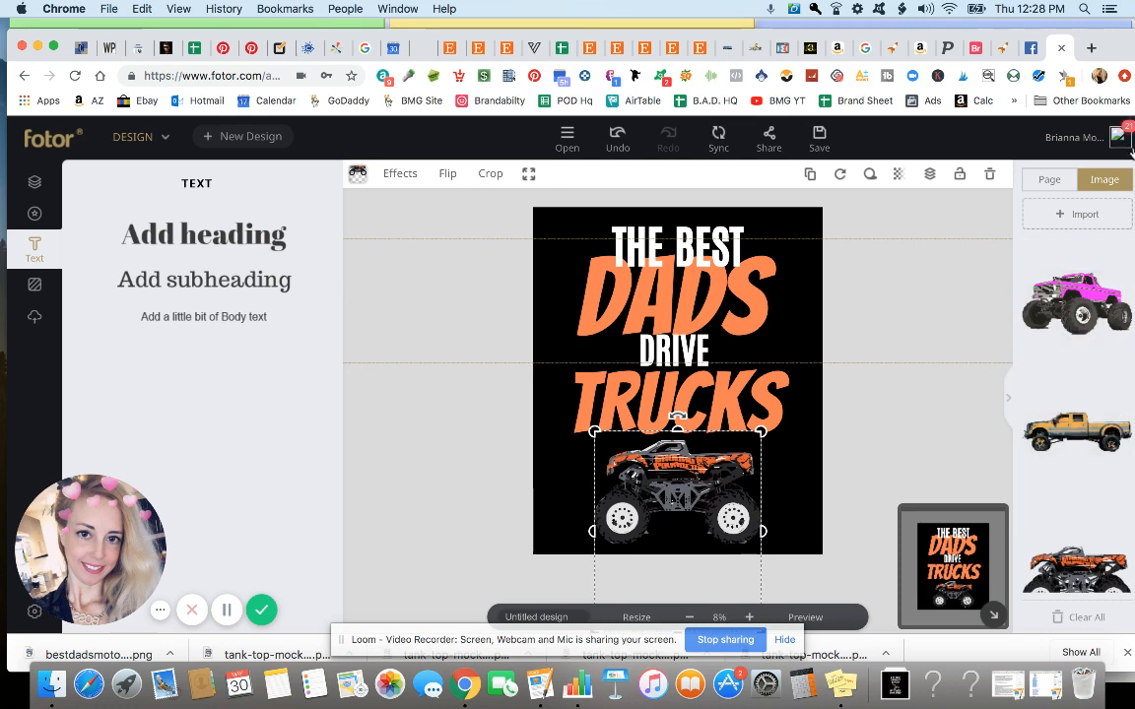
# Step: Open design4dollars.com in a new browser tab, examine its image pack niches and view the Nautical packs
pyautogui.click(1091, 48)
pyautogui.write('design4dollars.com')
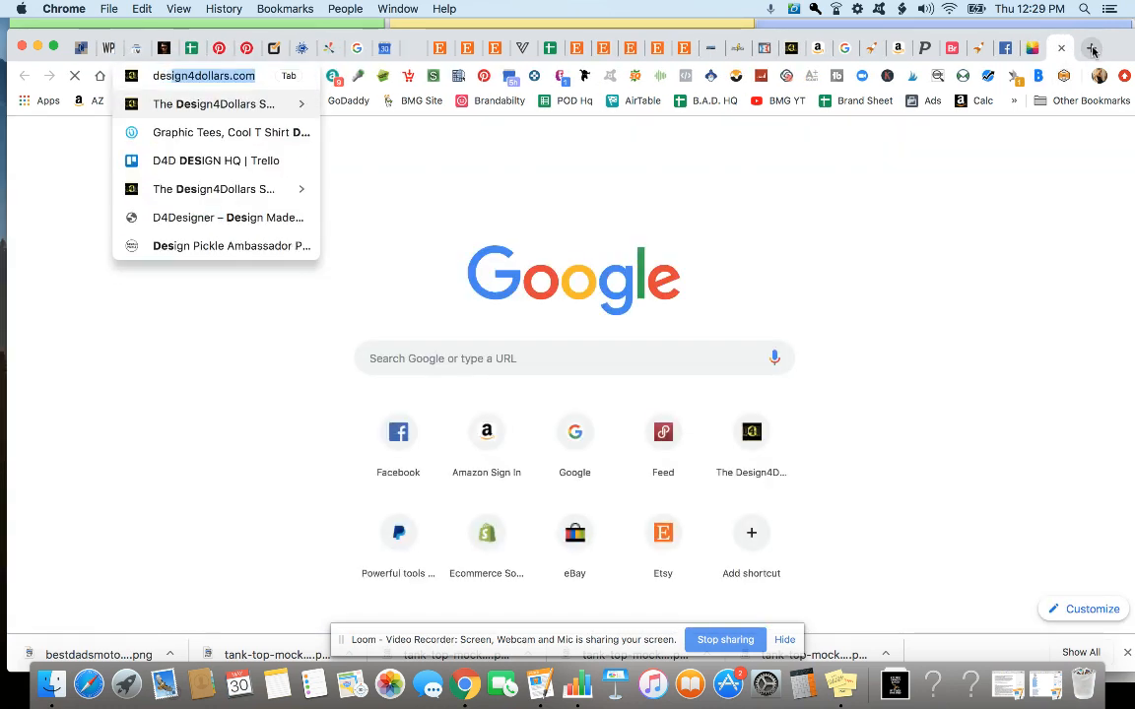
pyautogui.press('Return')
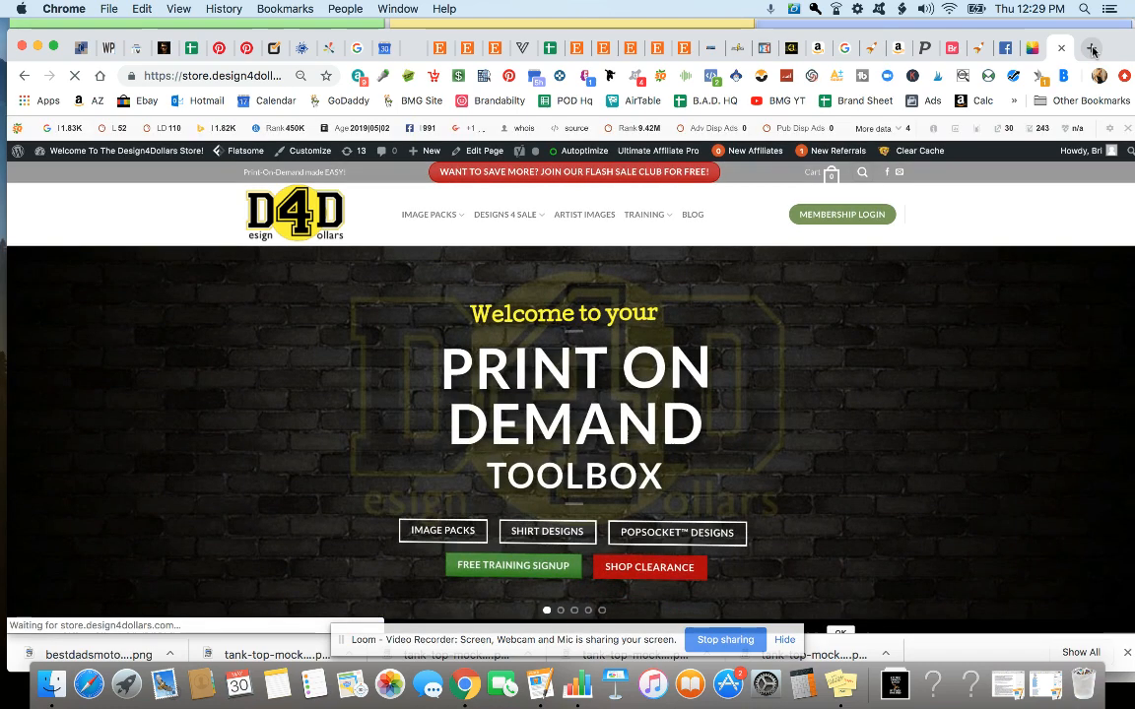
pyautogui.moveTo(447, 218)
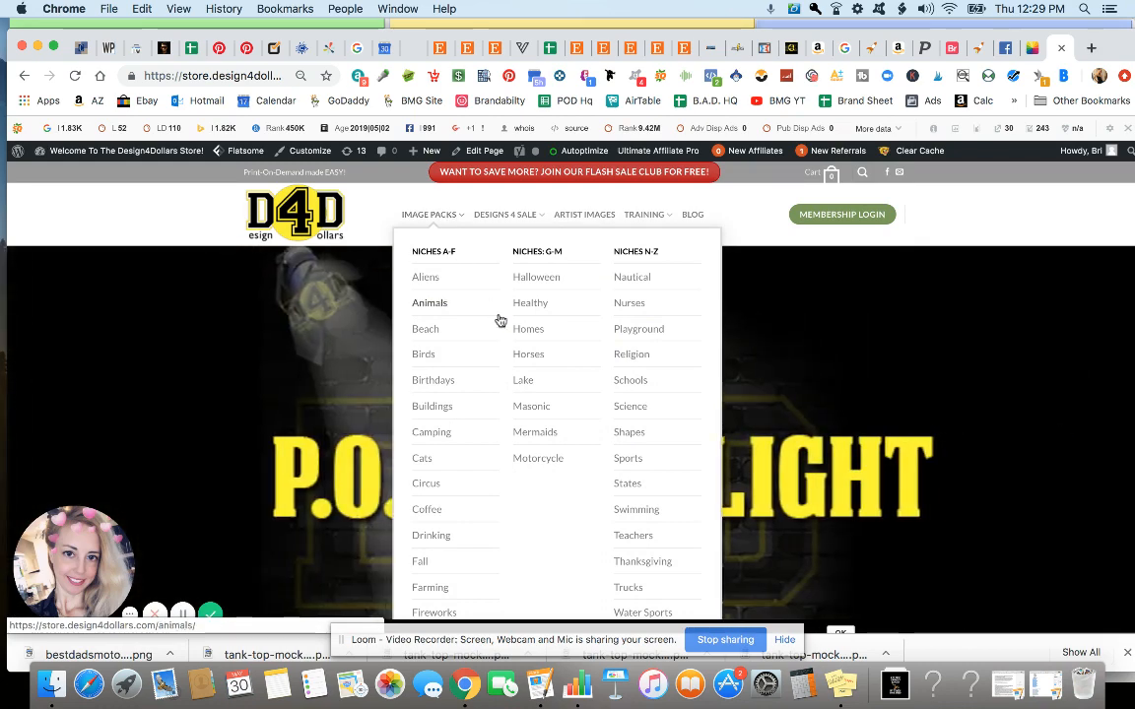
pyautogui.scroll(-2, 500, 319)
pyautogui.scroll(-2, 500, 319)
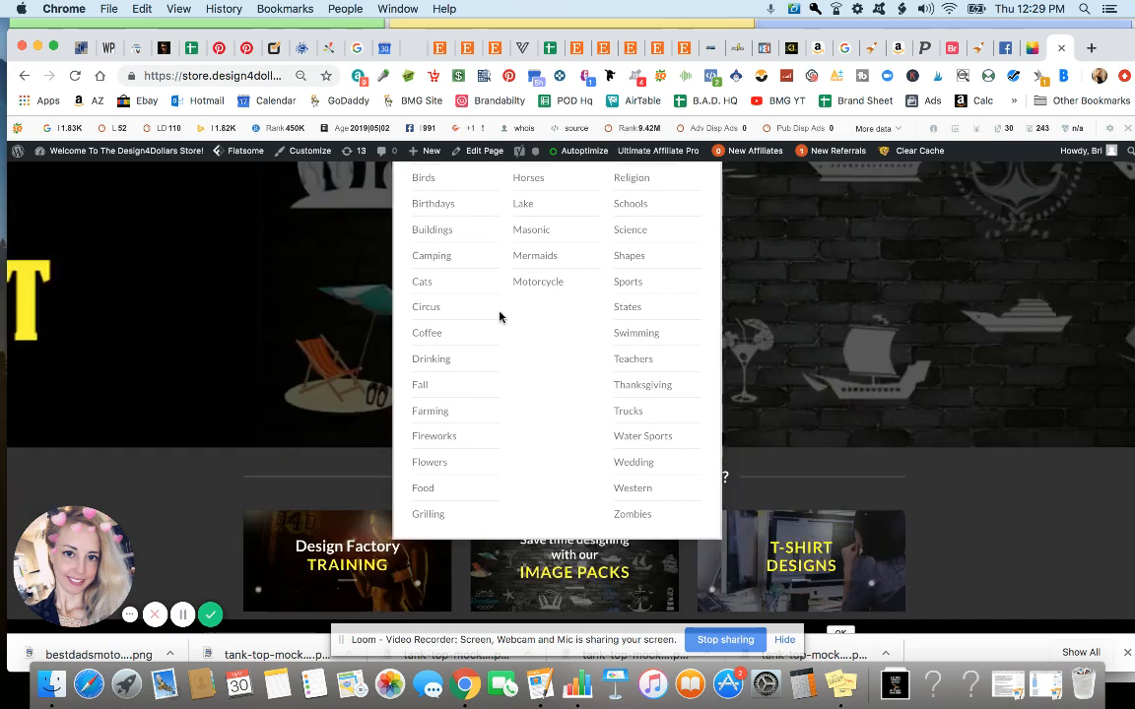
pyautogui.scroll(2, 499, 317)
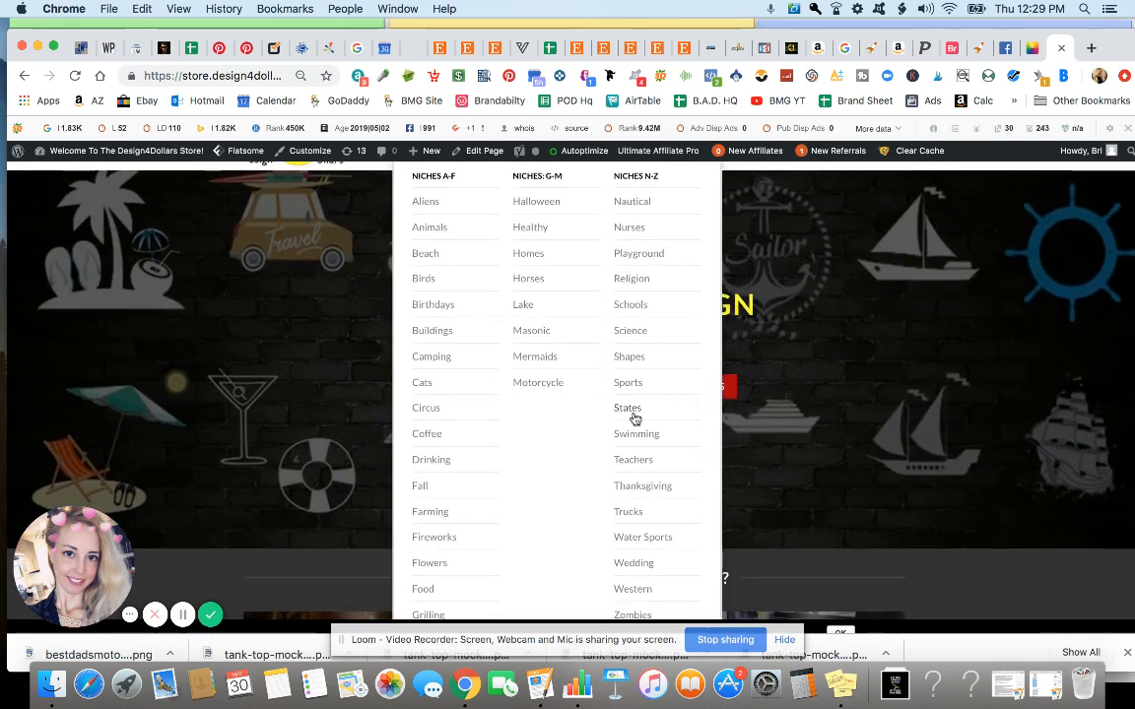
pyautogui.click(645, 201)
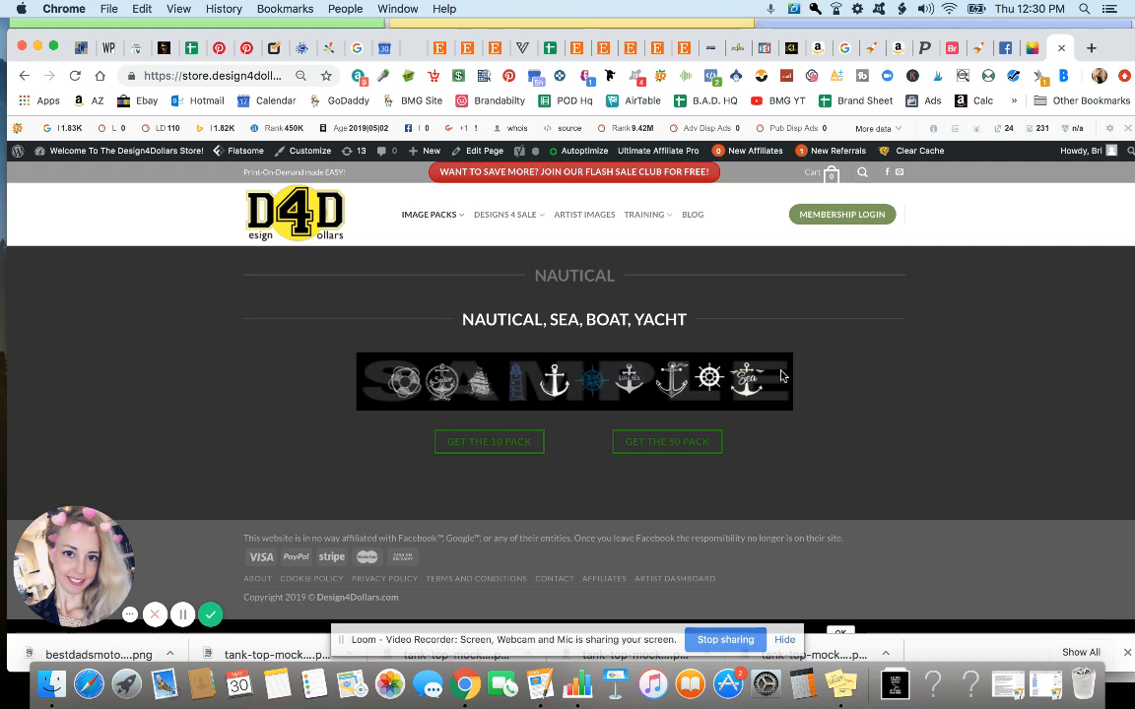
# Step: Open the Camping niche's image packs on the store and examine the sample strips of each pack
pyautogui.moveTo(665, 228)
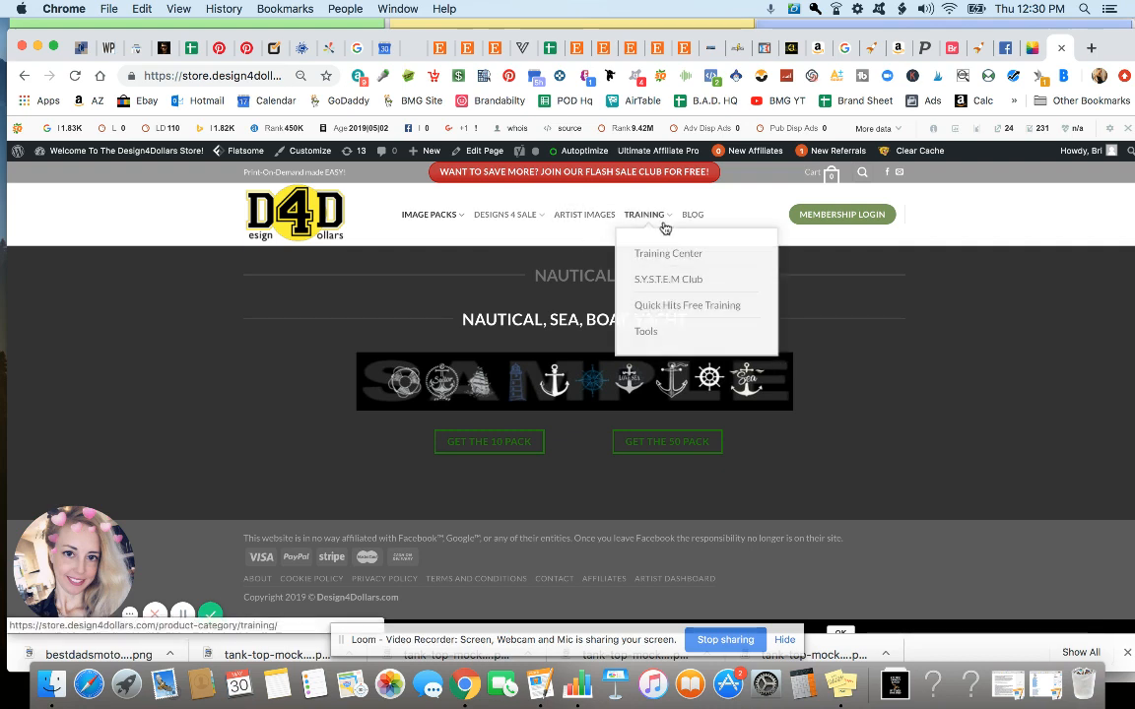
pyautogui.moveTo(538, 221)
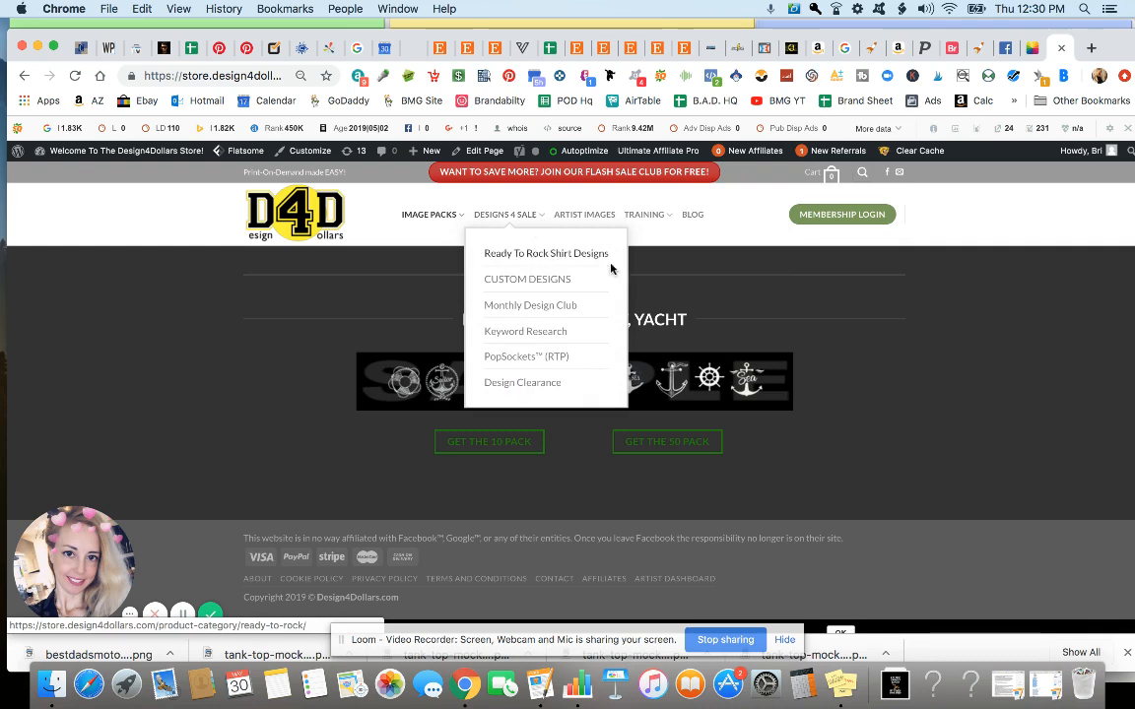
pyautogui.moveTo(454, 218)
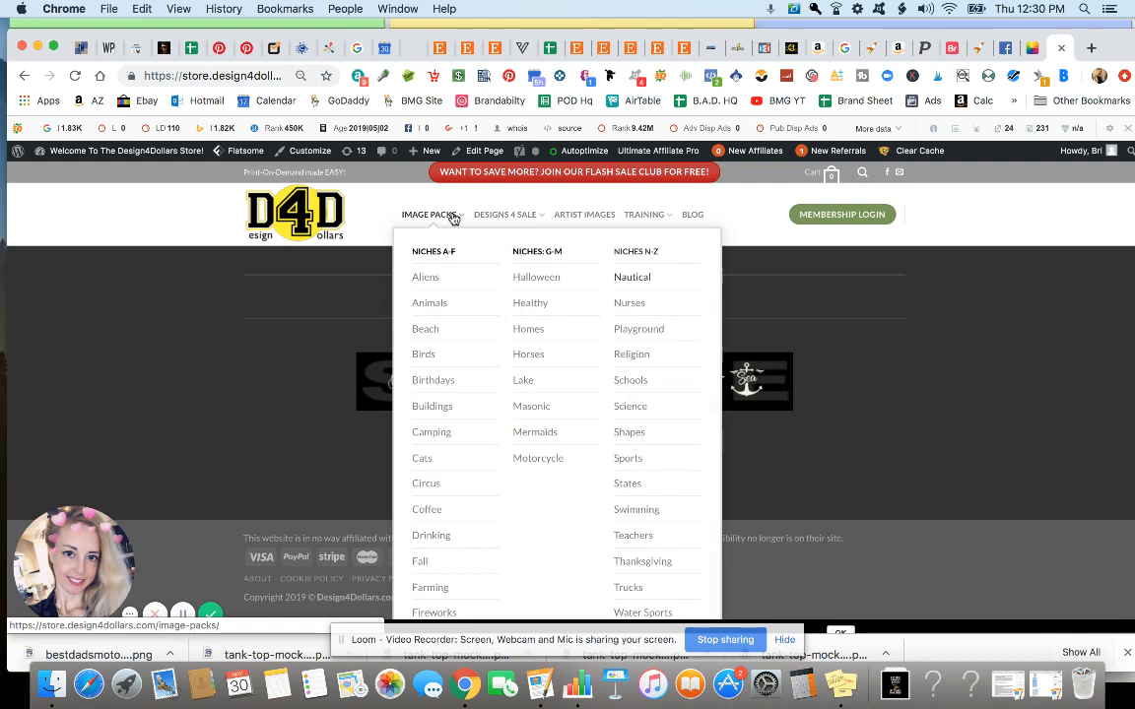
pyautogui.click(448, 437)
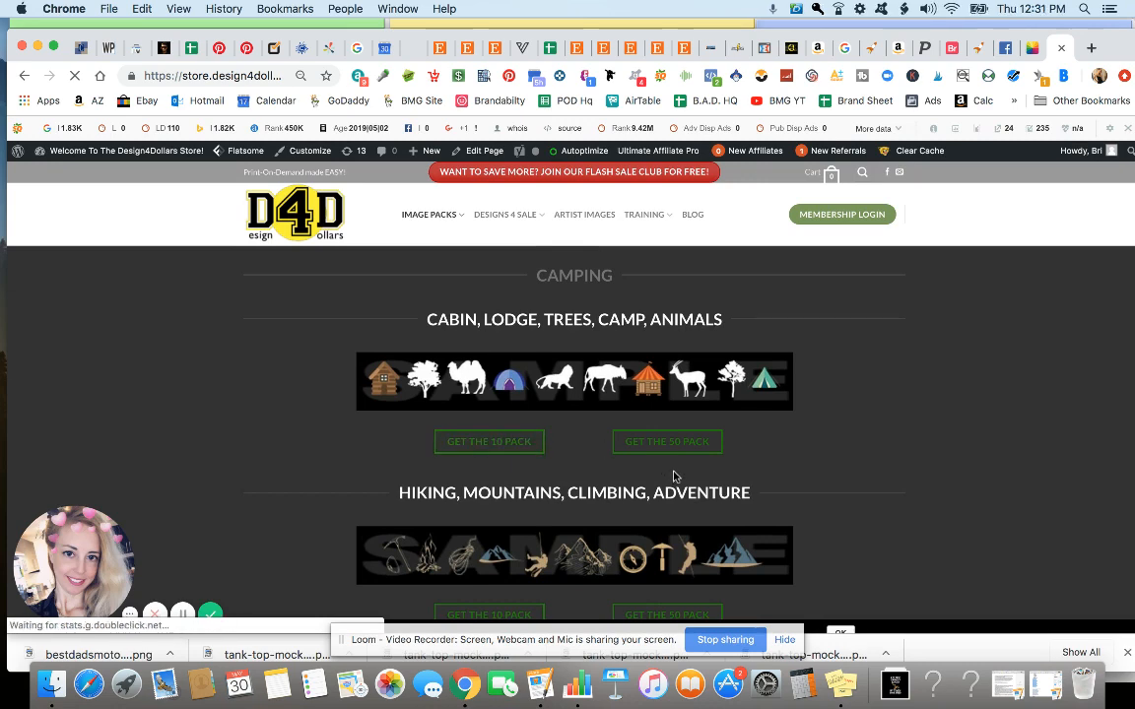
pyautogui.scroll(-2, 673, 476)
pyautogui.scroll(-3, 812, 494)
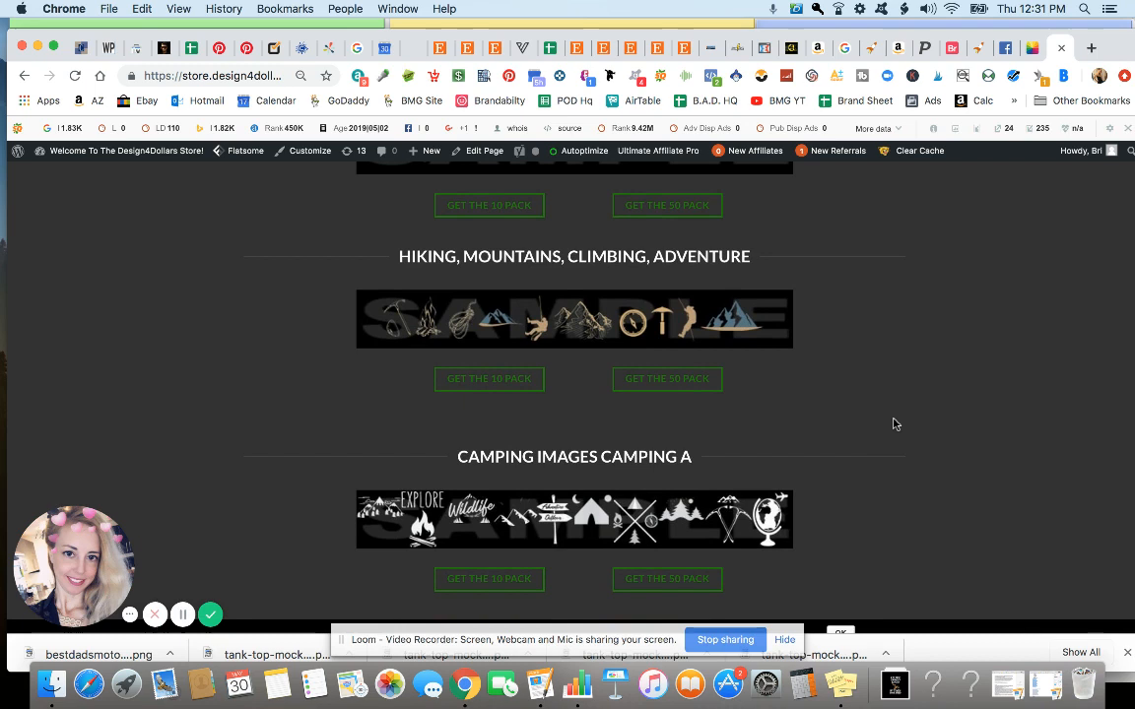
pyautogui.scroll(-1, 895, 389)
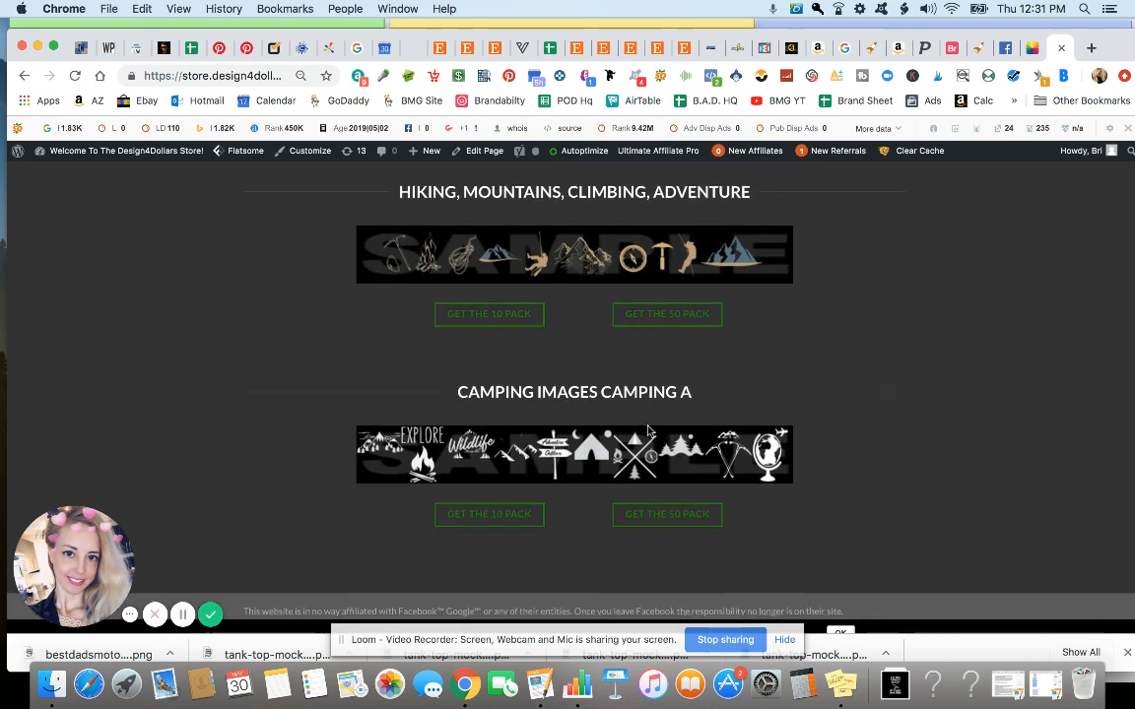
pyautogui.scroll(-1, 591, 414)
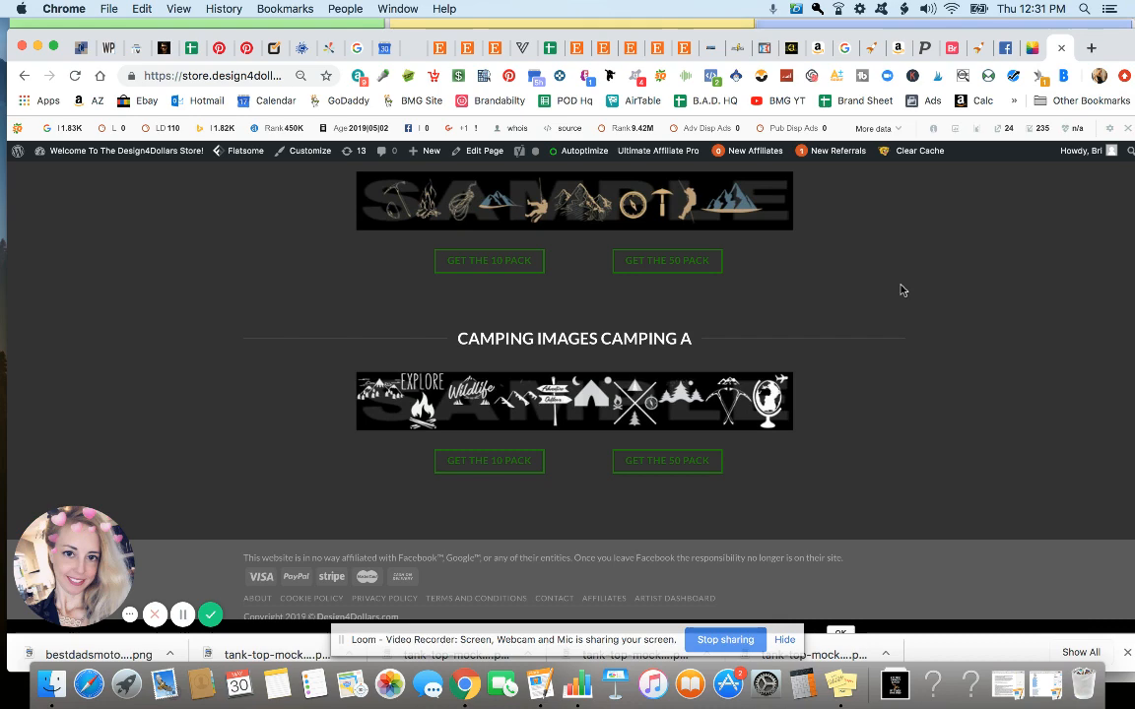
pyautogui.scroll(4, 900, 293)
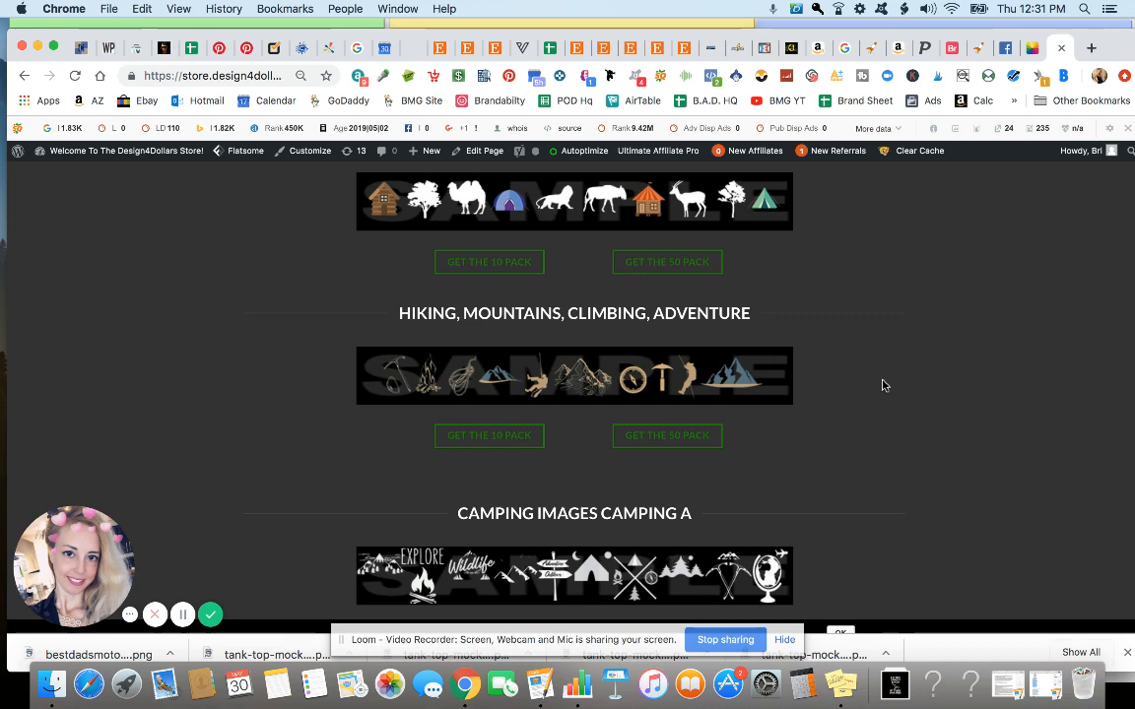
pyautogui.scroll(-3, 895, 398)
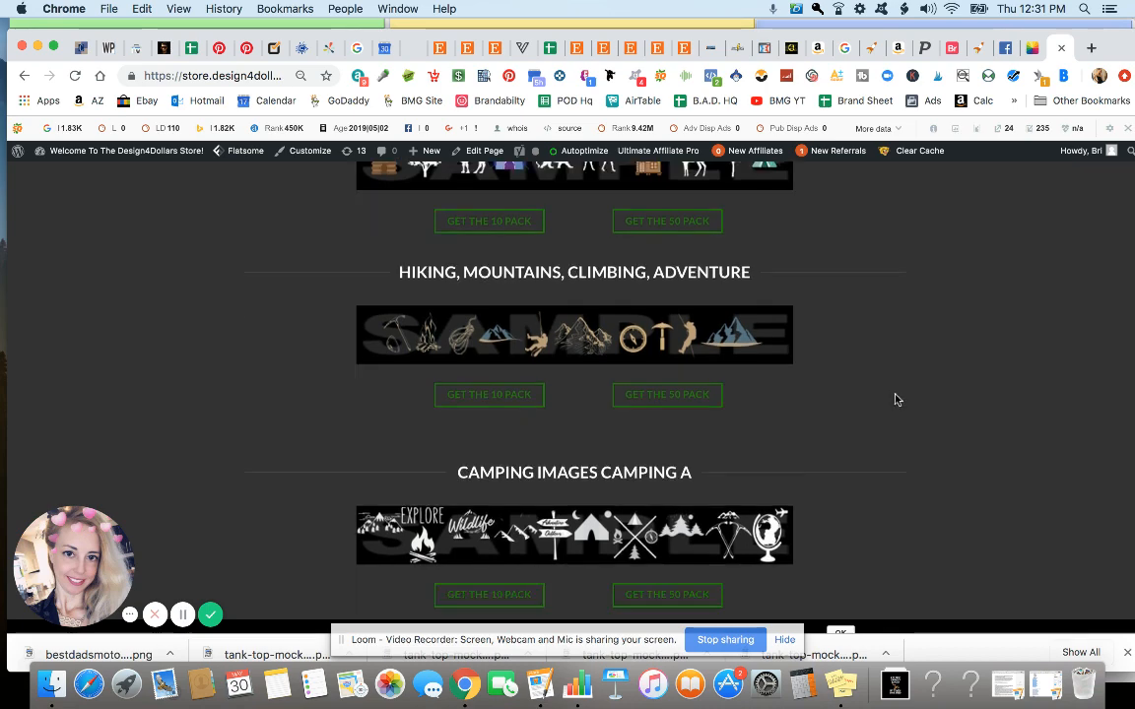
pyautogui.scroll(5, 894, 398)
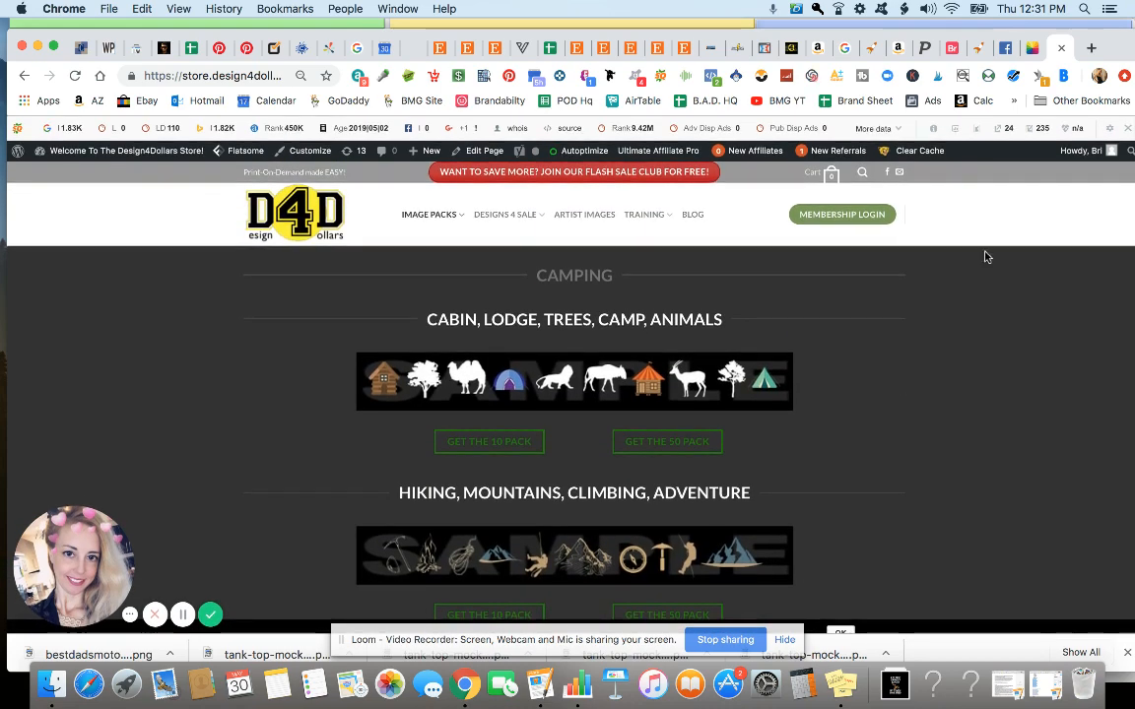